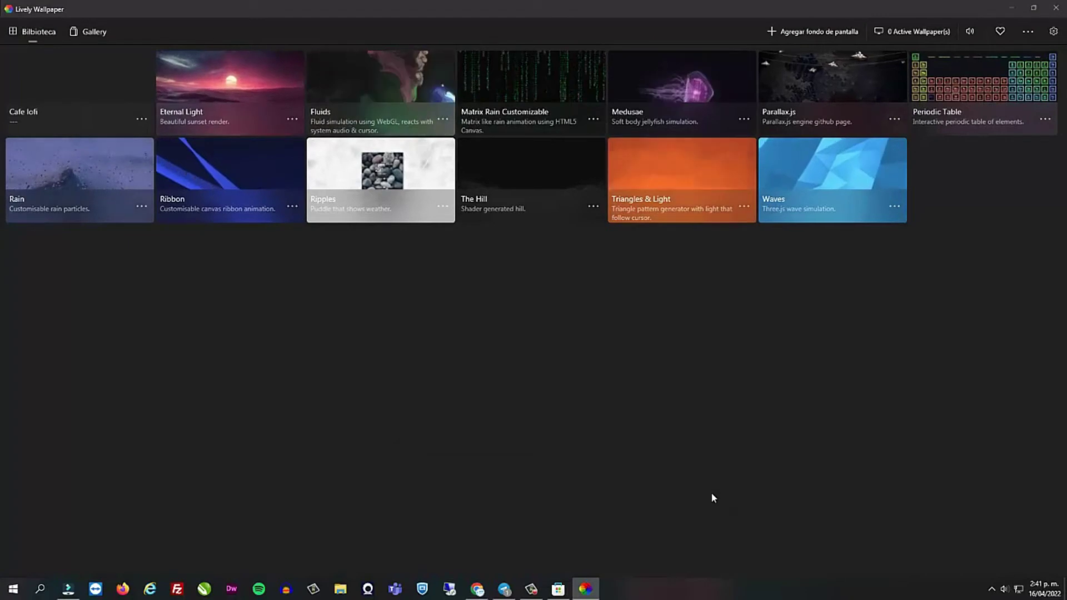
- Apply the Cafe lofi wallpaper, accepting its details, and close Lively Wallpaper so it keeps running in the system tray
{"action": "left_click", "coordinate": [61, 90]}
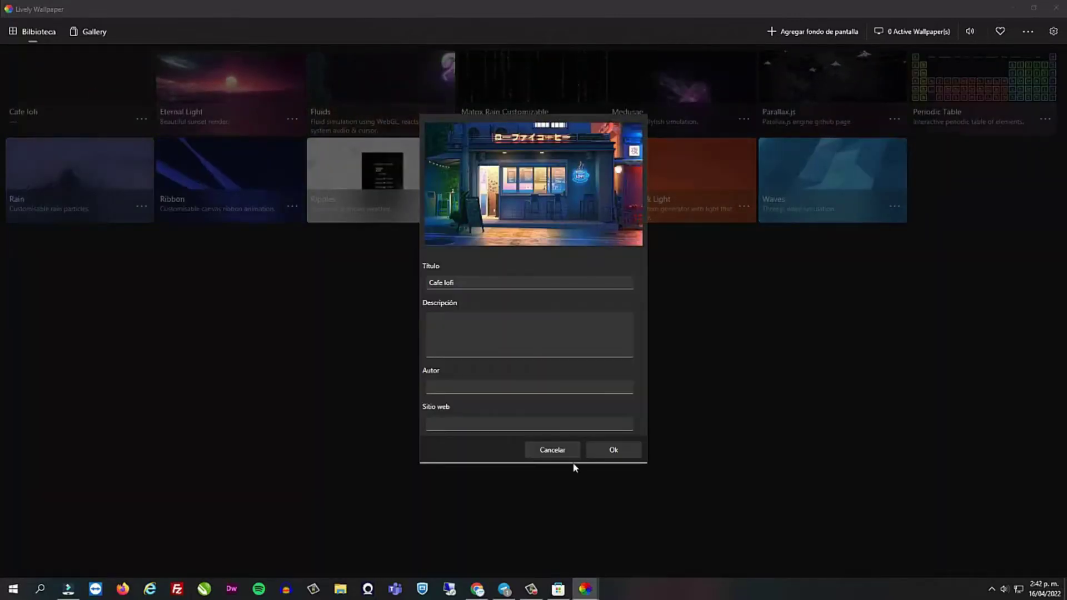
{"action": "left_click", "coordinate": [622, 451]}
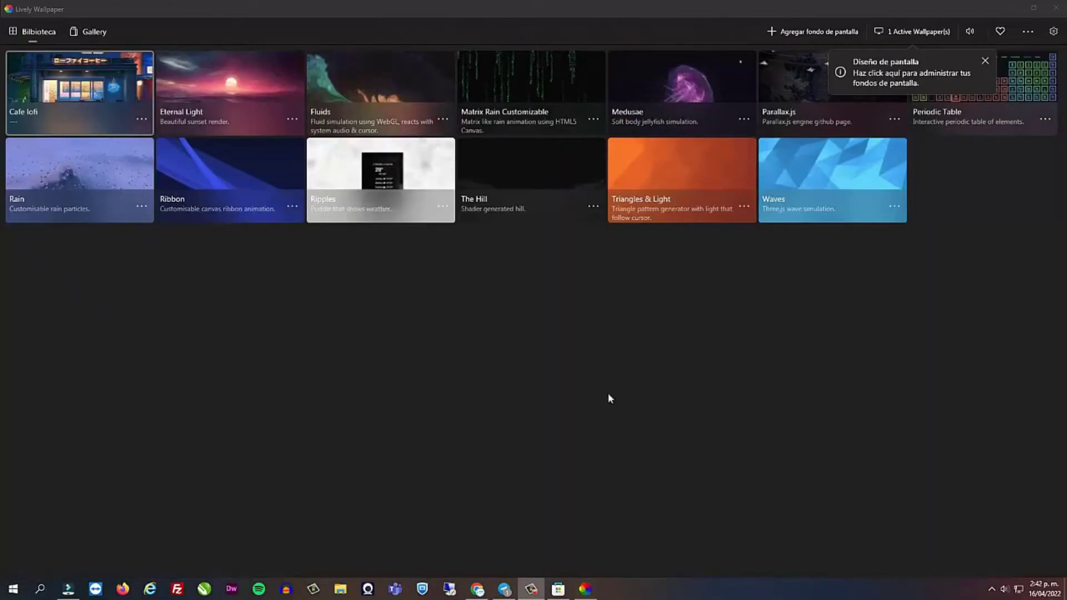
{"action": "left_click", "coordinate": [1055, 12]}
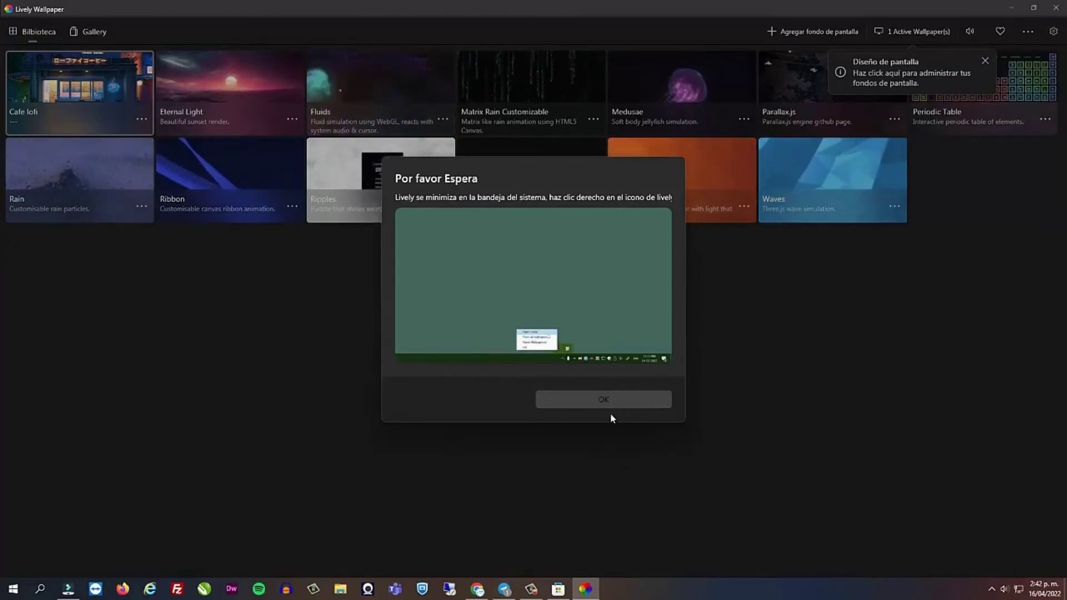
{"action": "left_click", "coordinate": [615, 397]}
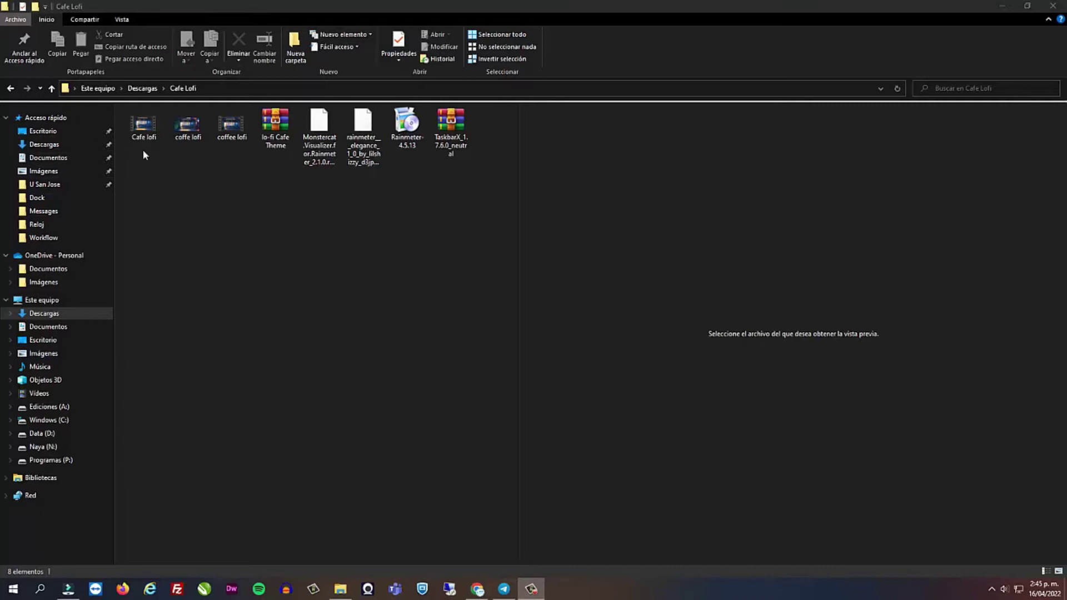
- In File Explorer, extract the TaskbarX_1.7.6.0_neutral archive into its own folder inside Cafe Lofi
{"action": "left_click", "coordinate": [448, 134]}
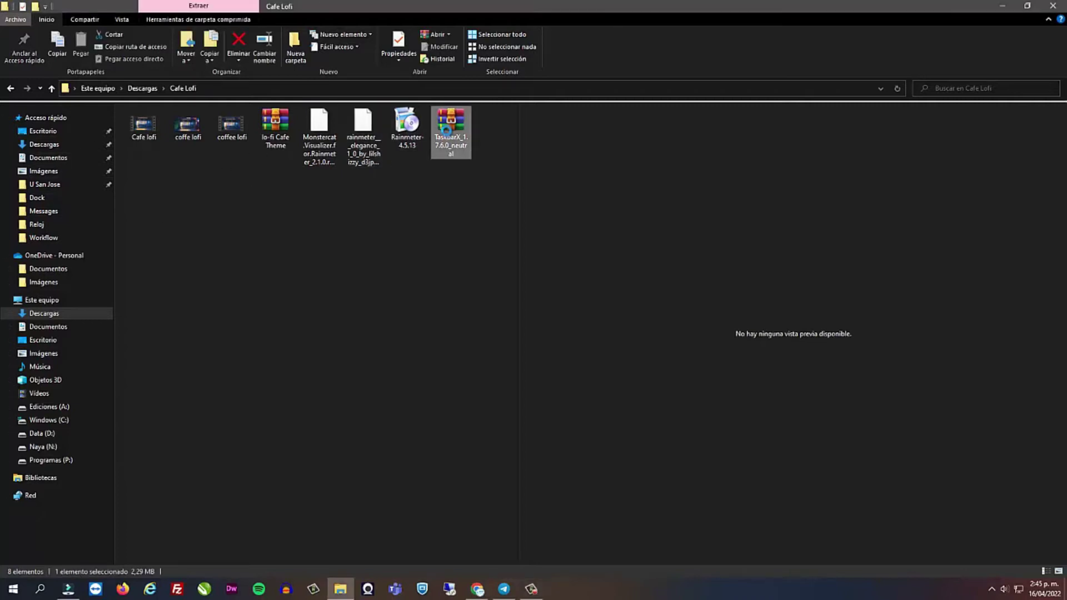
{"action": "right_click", "coordinate": [447, 134]}
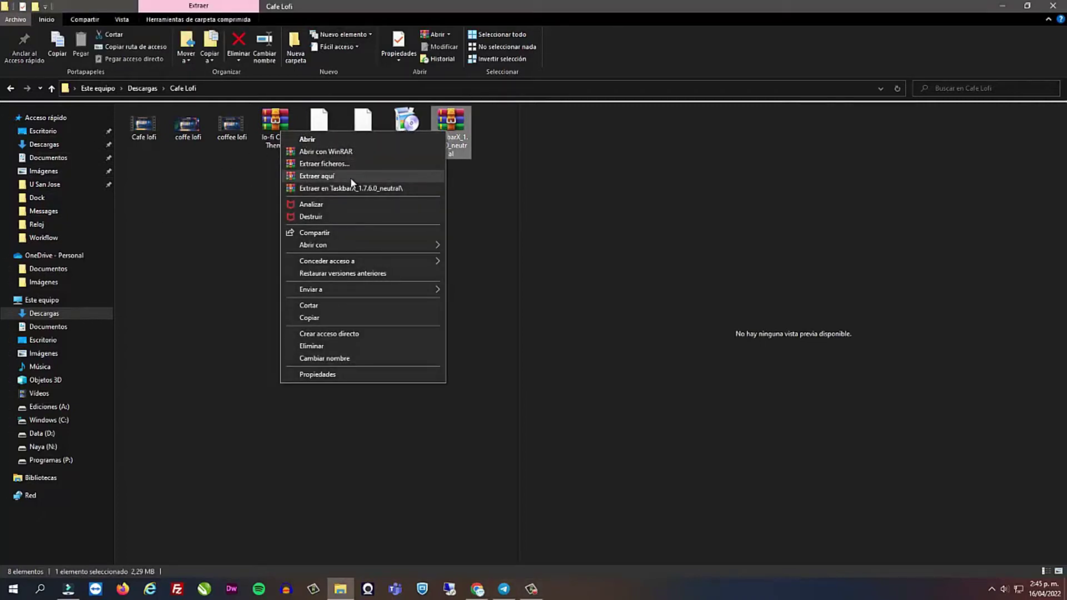
{"action": "left_click", "coordinate": [389, 189]}
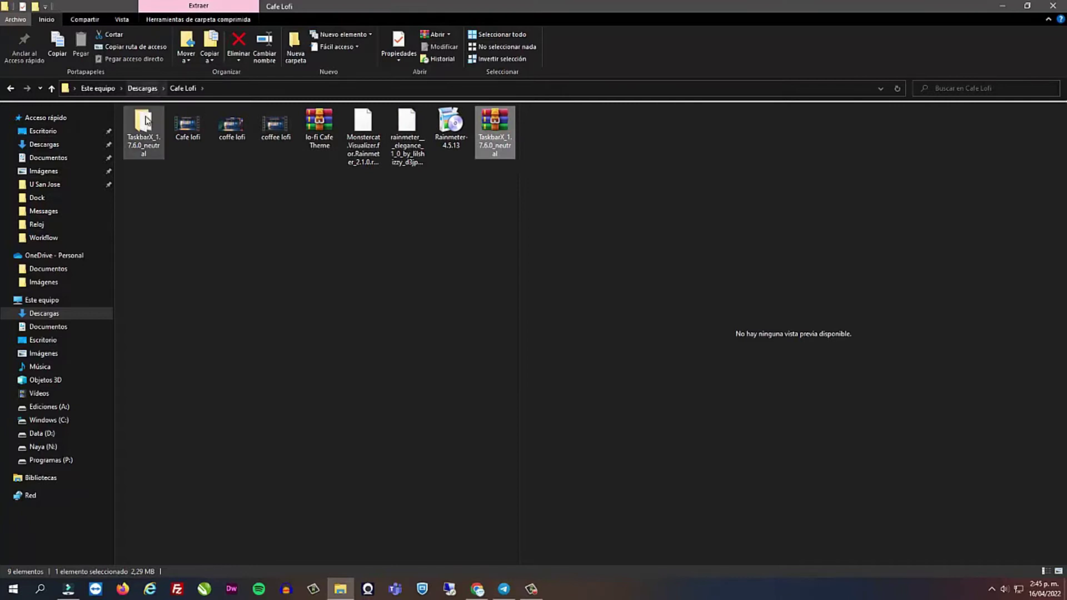
- Launch the TaskbarX Configurator application from the extracted TaskbarX_1.7.6.0_neutral folder
{"action": "double_click", "coordinate": [143, 129]}
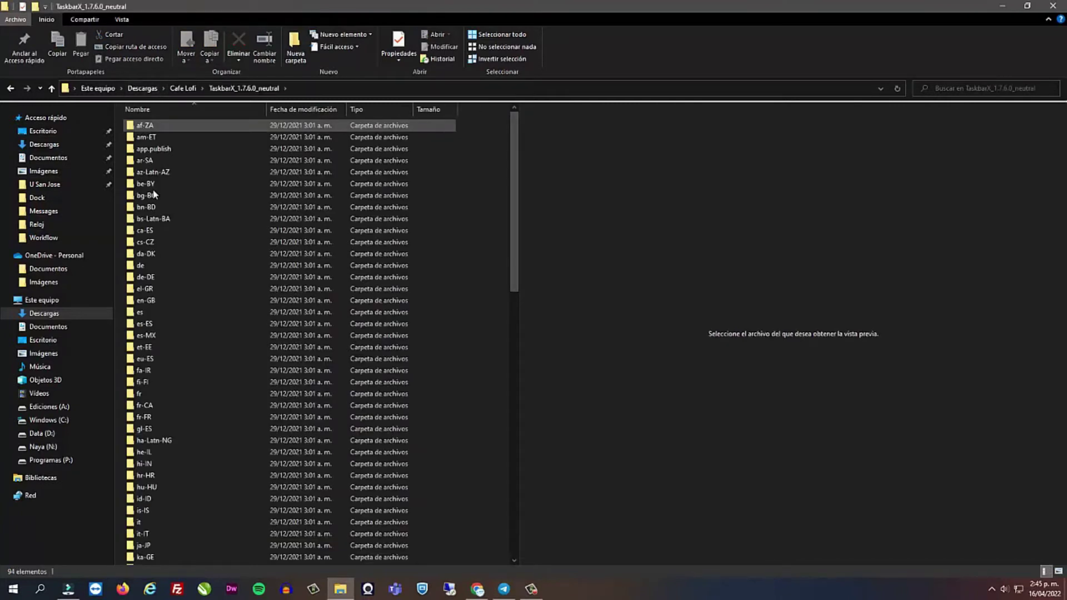
{"action": "scroll", "coordinate": [165, 239], "scroll_direction": "down", "scroll_amount": 8}
{"action": "scroll", "coordinate": [165, 234], "scroll_direction": "down", "scroll_amount": 11}
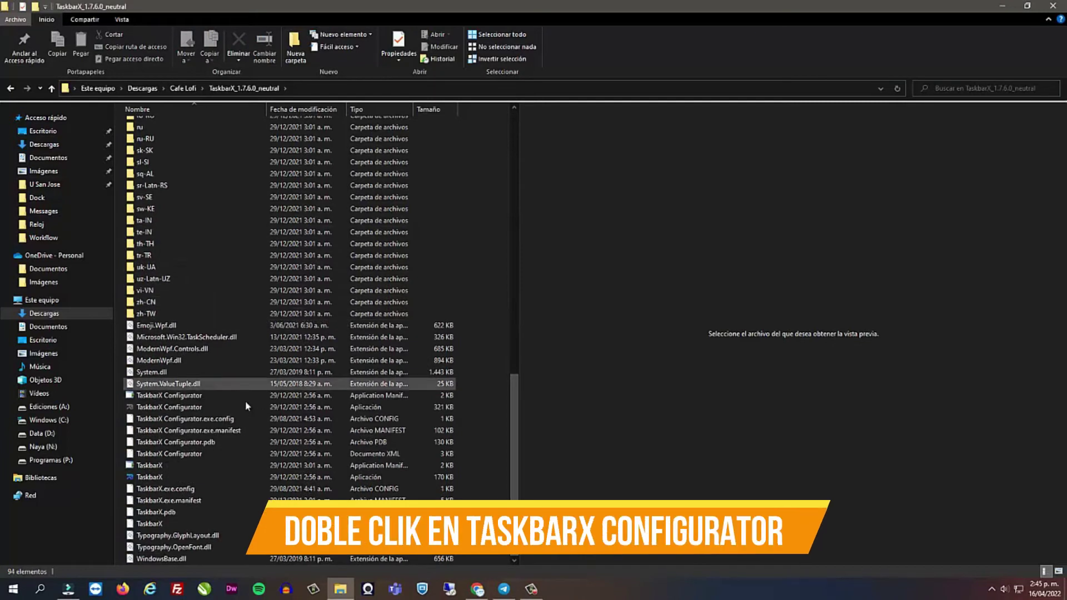
{"action": "left_click", "coordinate": [179, 409]}
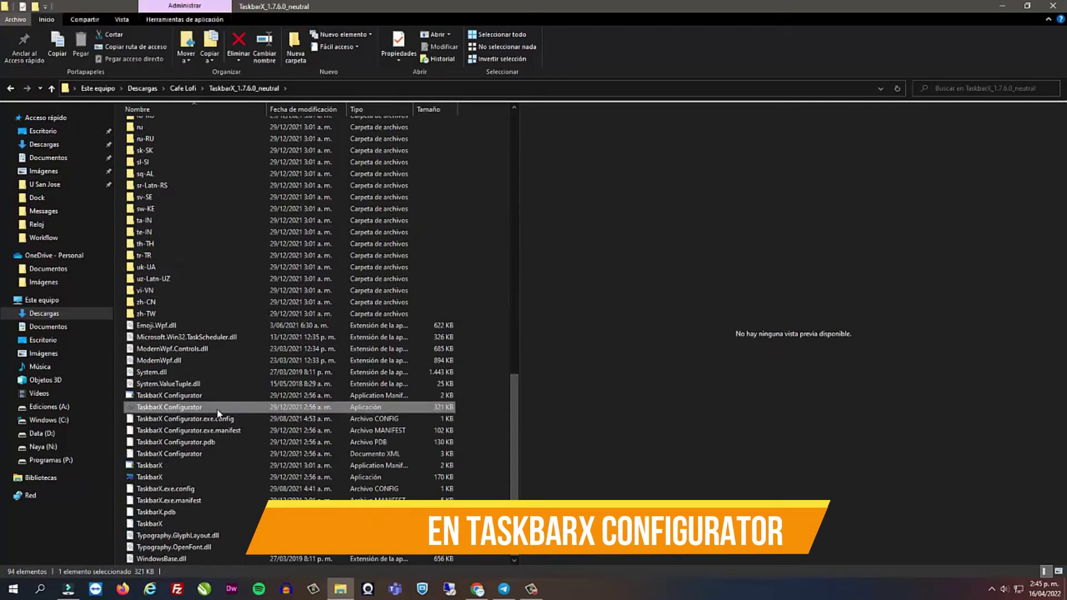
{"action": "double_click", "coordinate": [214, 410]}
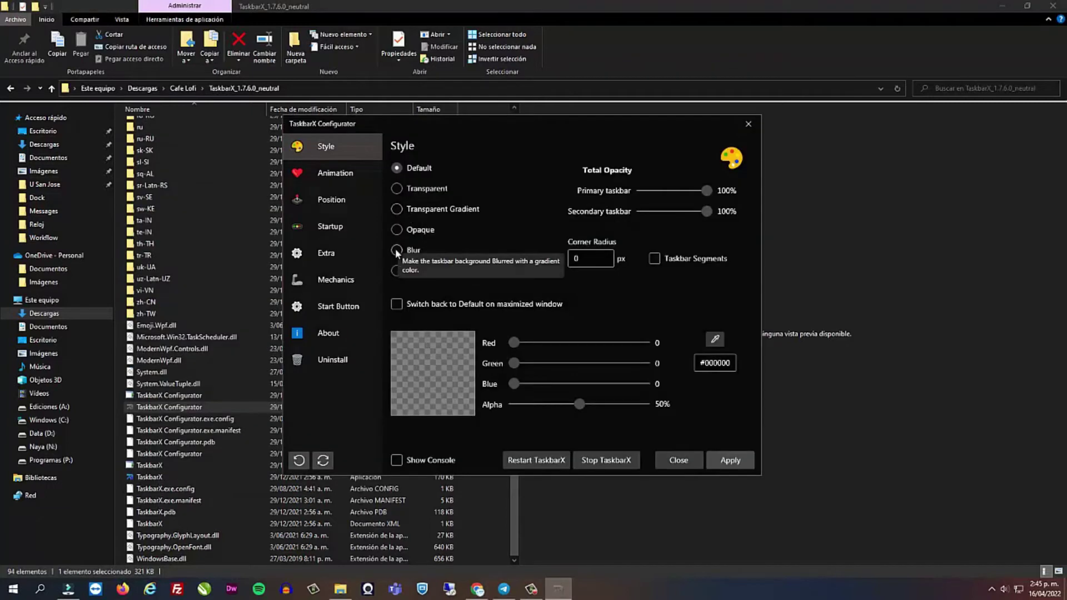
- Apply the Blur style to the taskbar and close TaskbarX Configurator
{"action": "left_click", "coordinate": [397, 251]}
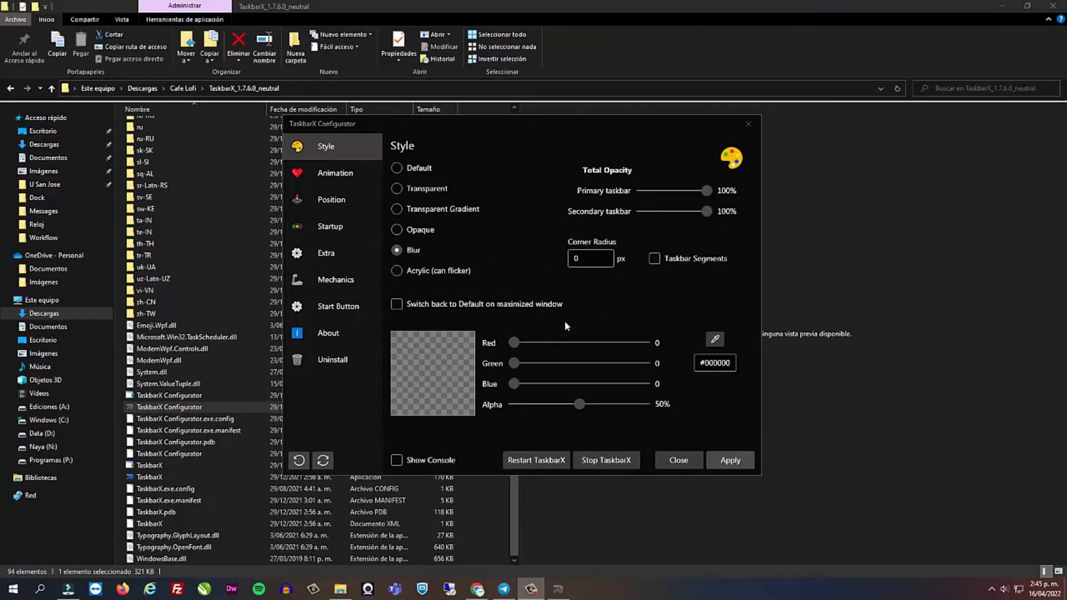
{"action": "left_click", "coordinate": [734, 462]}
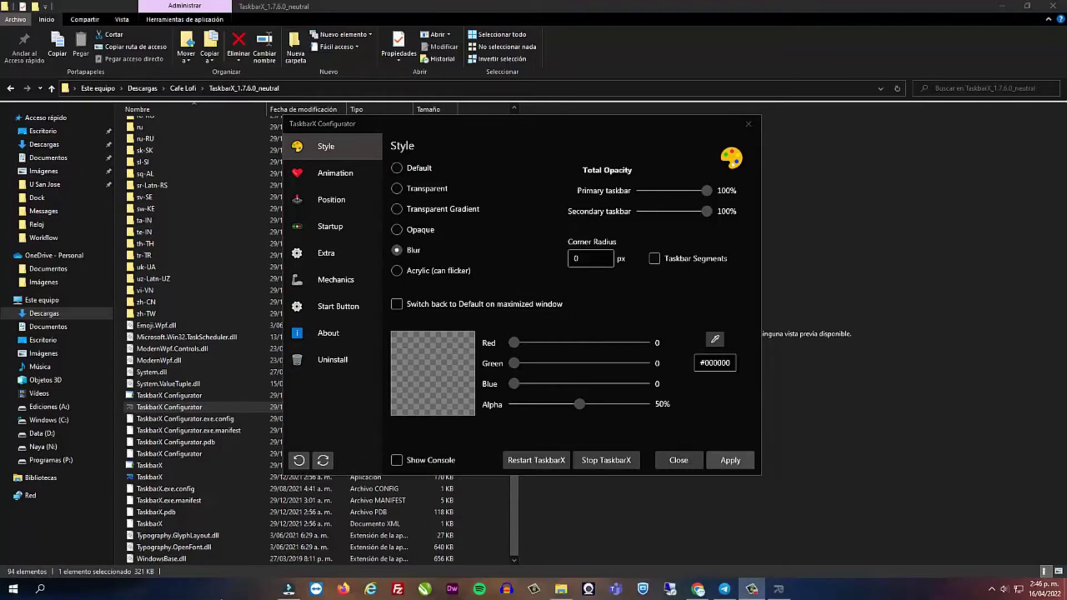
{"action": "left_click", "coordinate": [679, 466]}
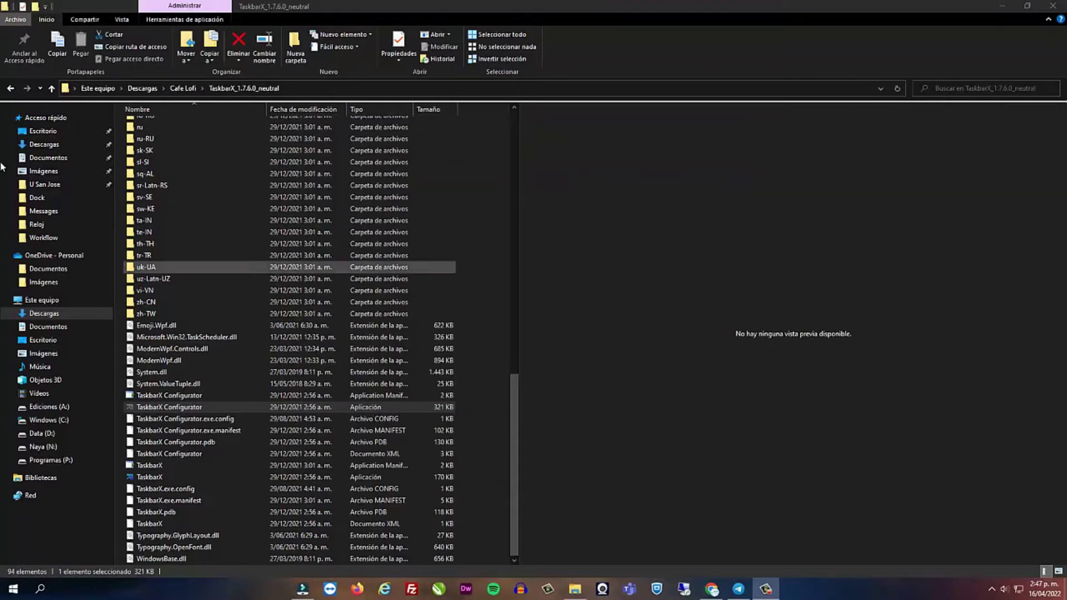
- Return to the Cafe Lofi folder in Descargas and run the Rainmeter-4.5.13 installer as administrator
{"action": "left_click", "coordinate": [45, 146]}
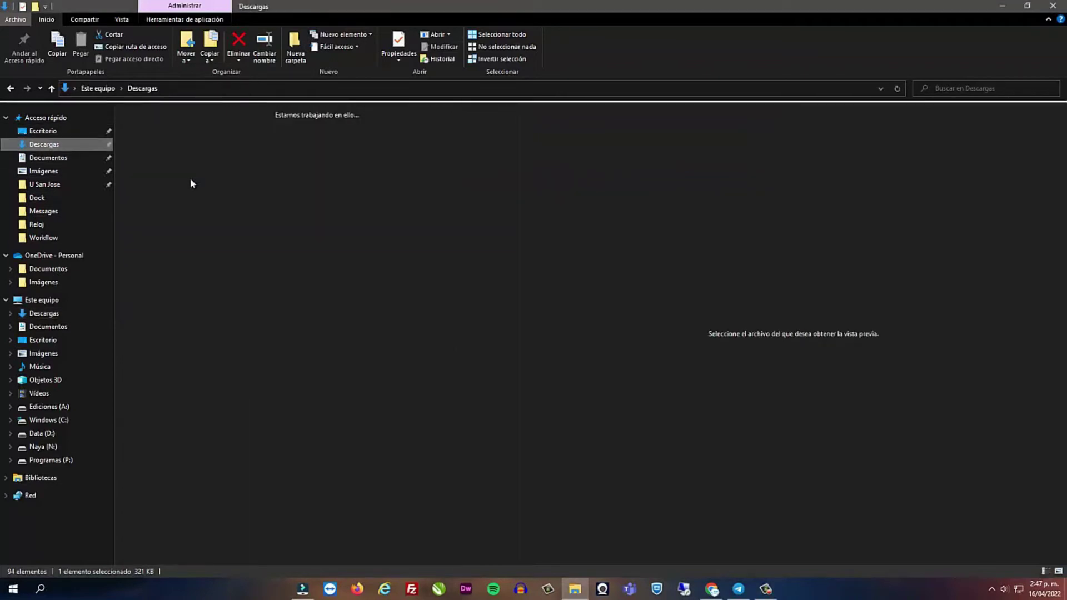
{"action": "double_click", "coordinate": [174, 161]}
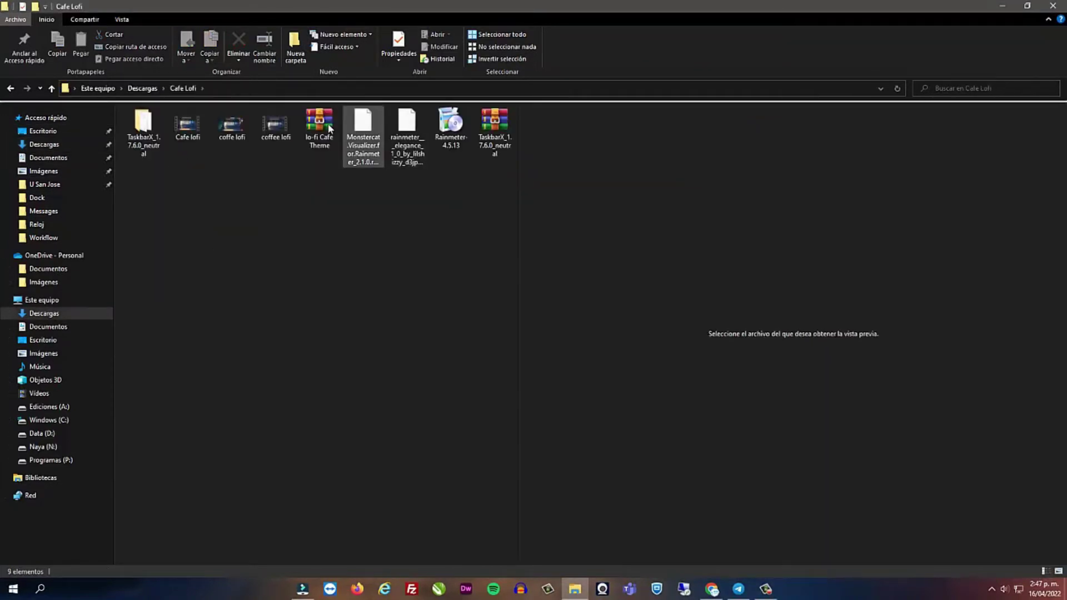
{"action": "left_click", "coordinate": [448, 129]}
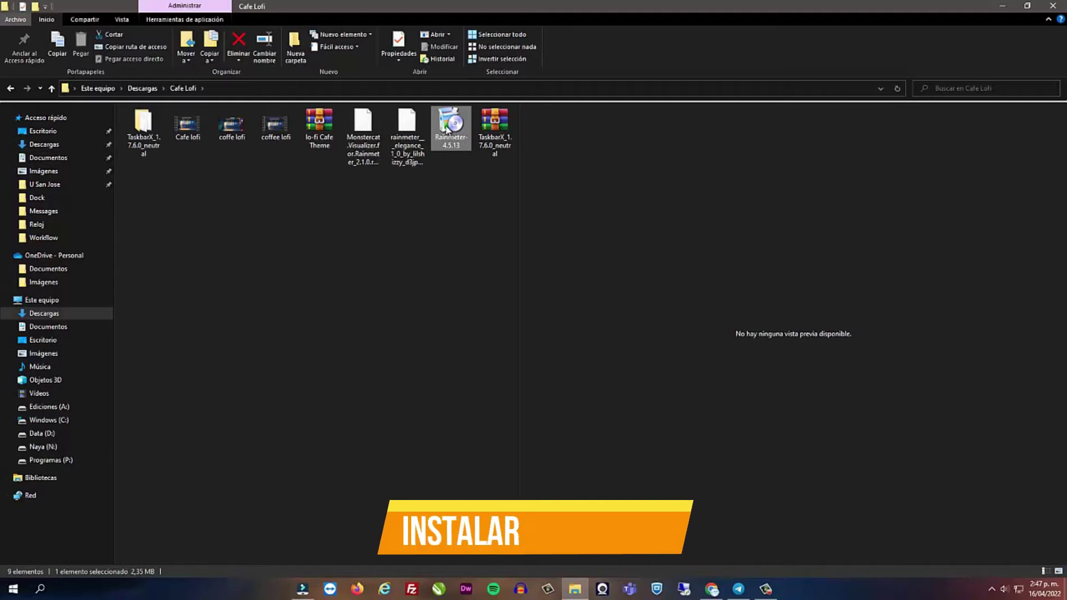
{"action": "right_click", "coordinate": [448, 127]}
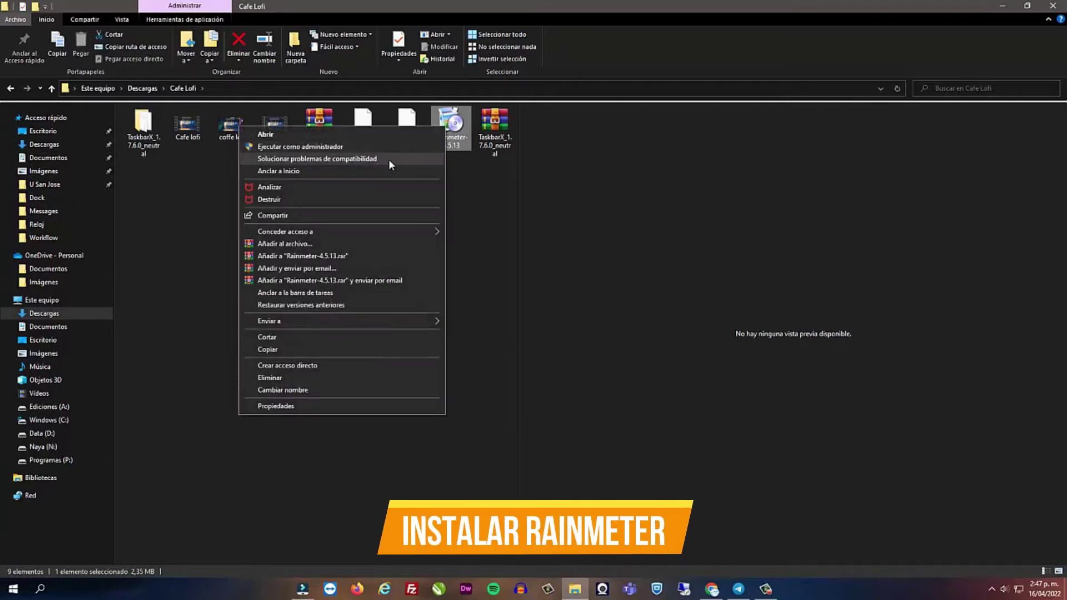
{"action": "left_click", "coordinate": [379, 146]}
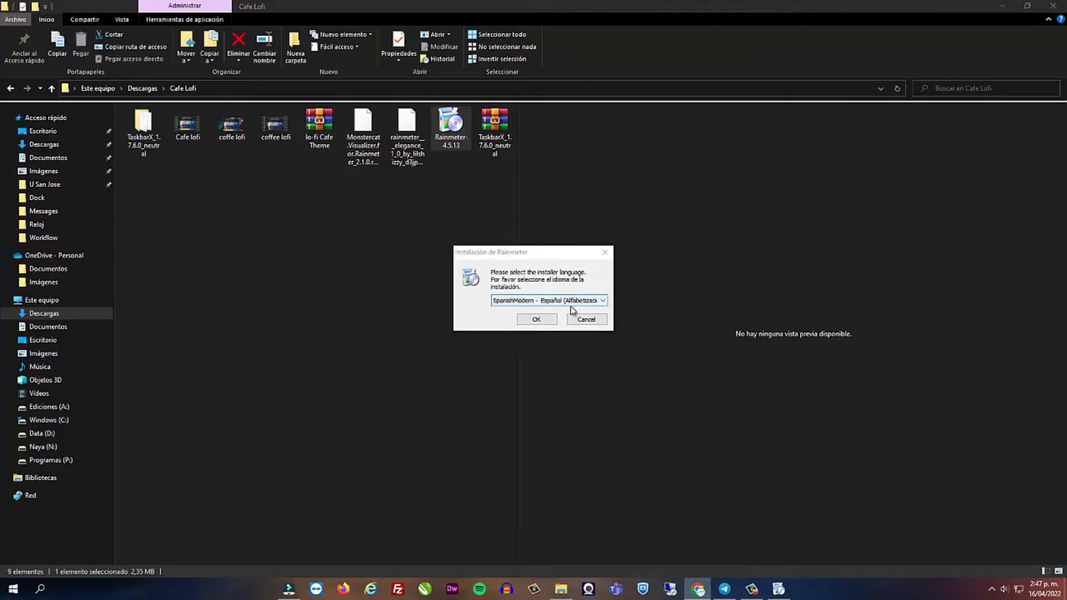
- Install Rainmeter in Spanish to C:\Program Files\Rainmeter, keeping the 64-bit version and launch at startup enabled, and finish the setup
{"action": "left_click", "coordinate": [594, 308]}
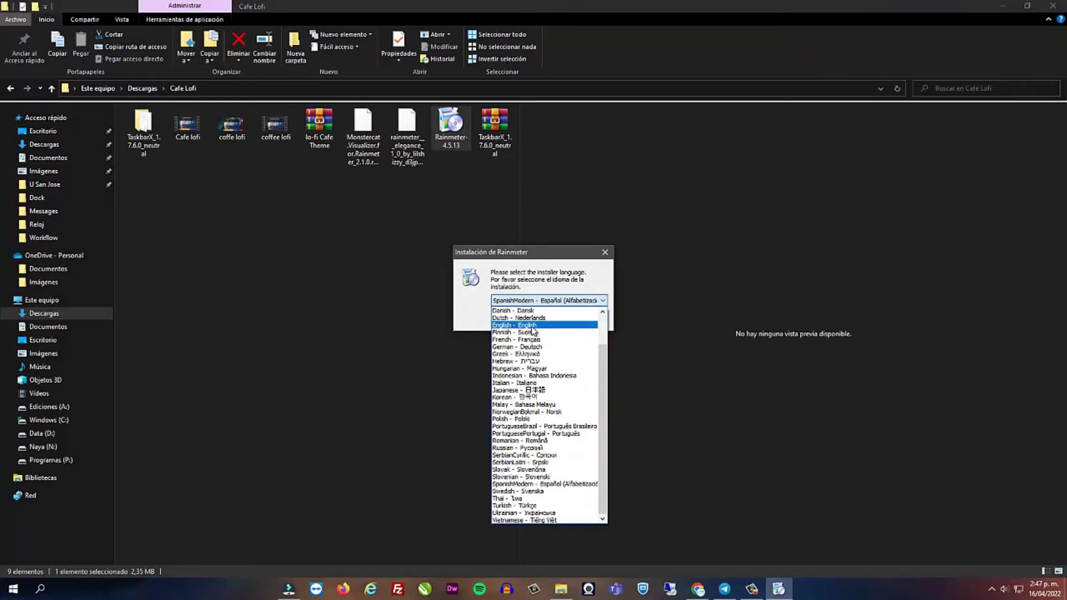
{"action": "left_click", "coordinate": [475, 322]}
{"action": "left_click", "coordinate": [542, 322]}
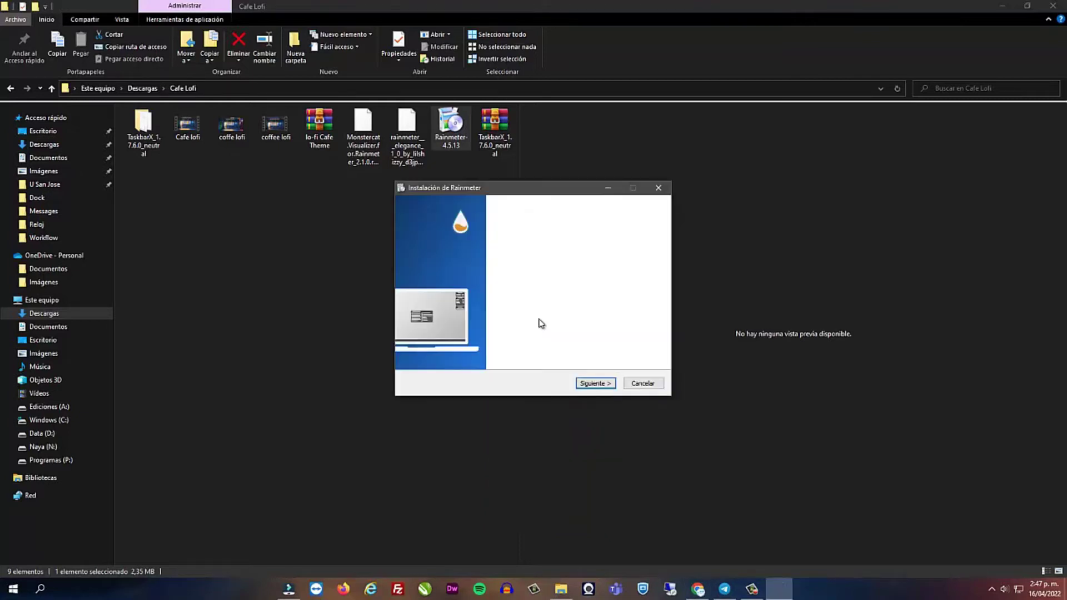
{"action": "left_click", "coordinate": [594, 383]}
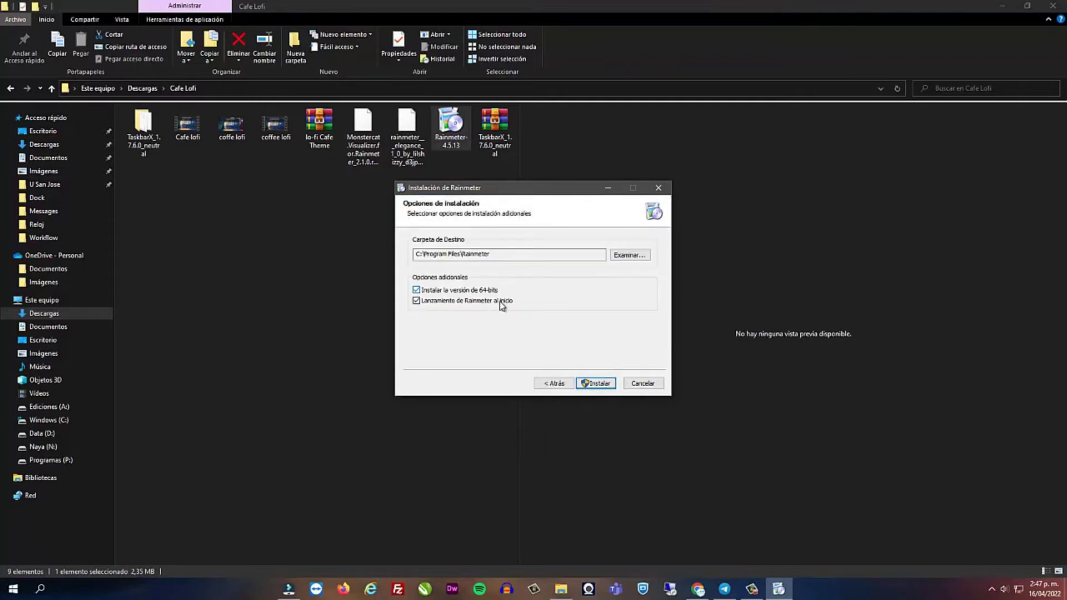
{"action": "left_click", "coordinate": [583, 384]}
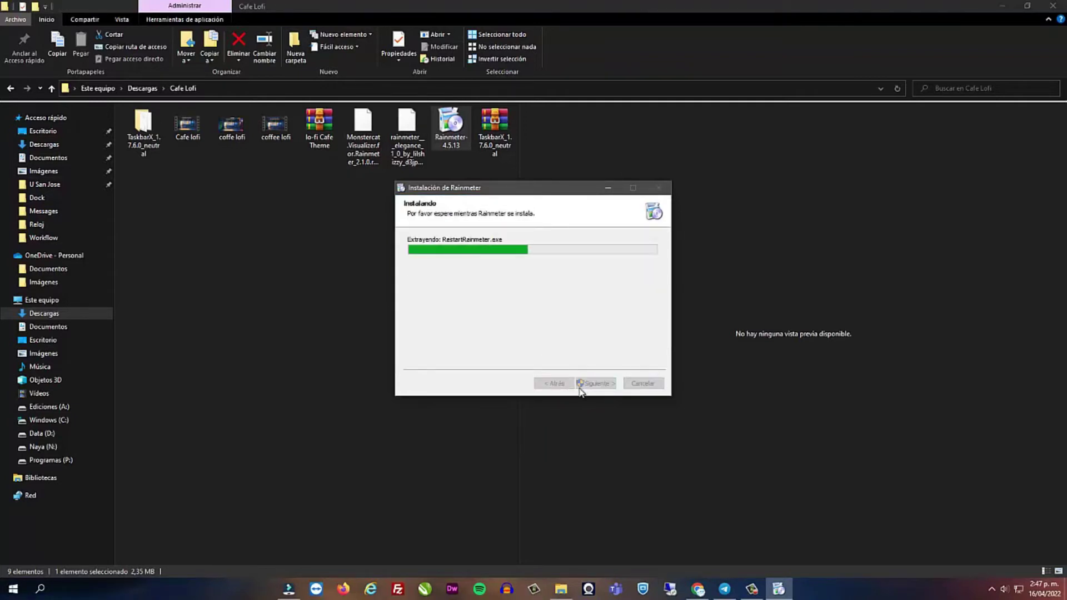
{"action": "left_click", "coordinate": [598, 383]}
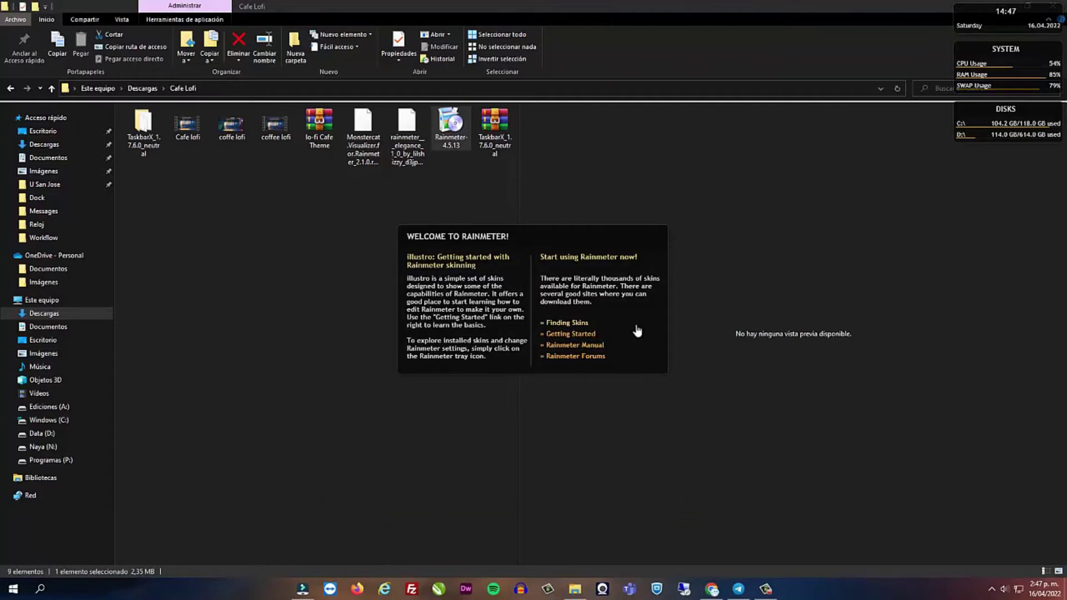
- Unload Rainmeter's default illustro skins: the welcome panel, disks, system and clock
{"action": "right_click", "coordinate": [636, 324]}
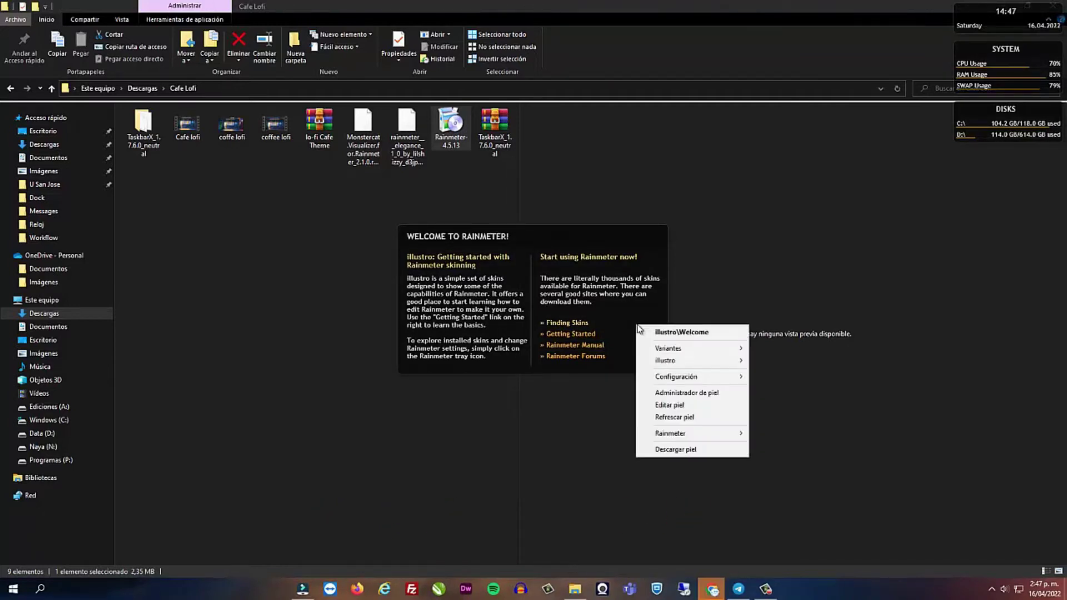
{"action": "left_click", "coordinate": [672, 451]}
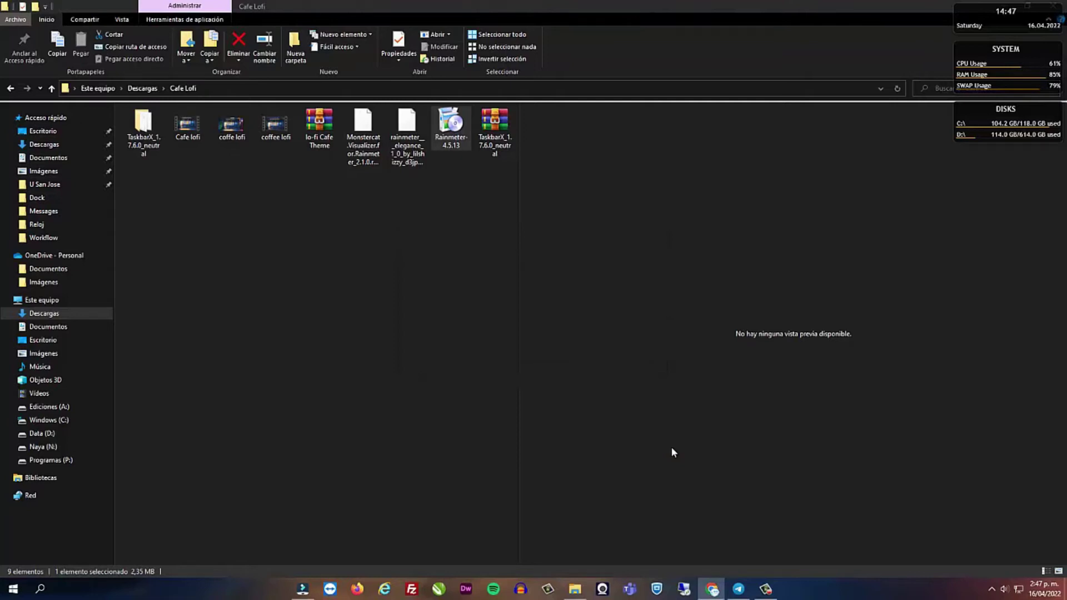
{"action": "right_click", "coordinate": [968, 111]}
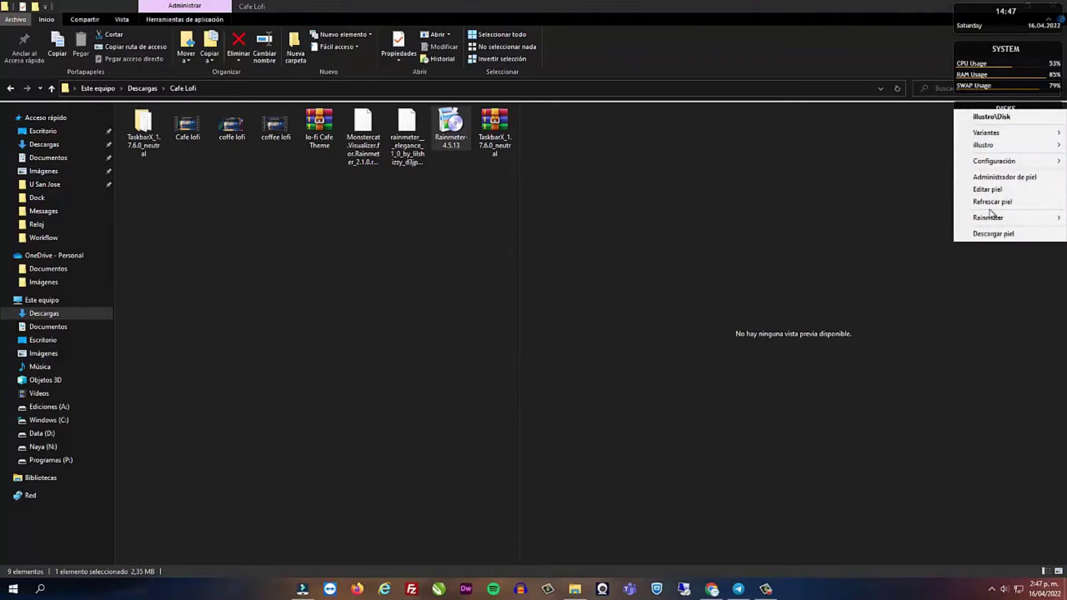
{"action": "left_click", "coordinate": [985, 236]}
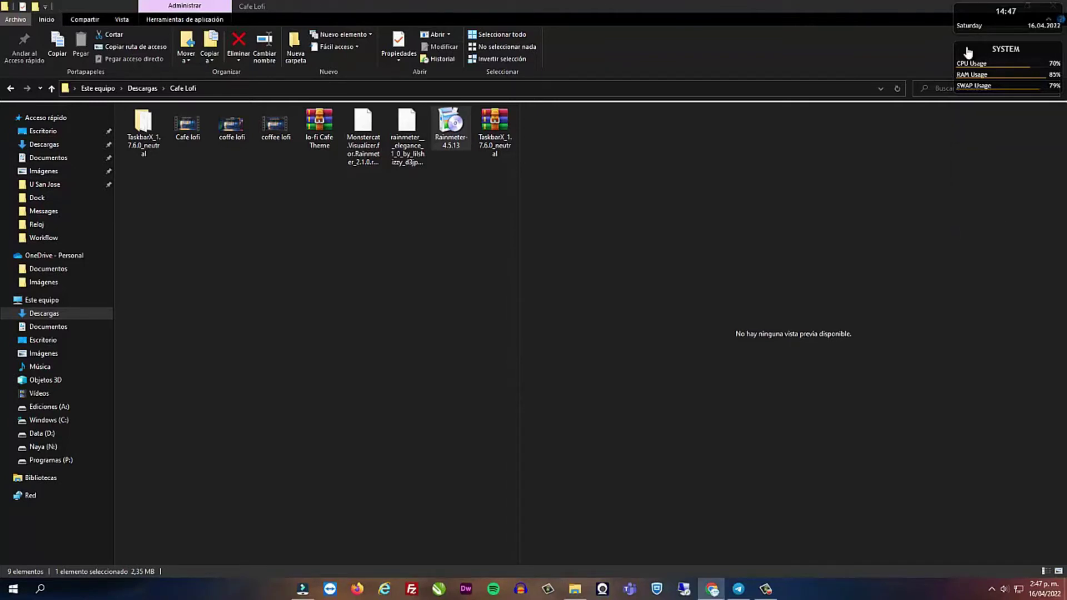
{"action": "right_click", "coordinate": [968, 52]}
{"action": "left_click", "coordinate": [986, 171]}
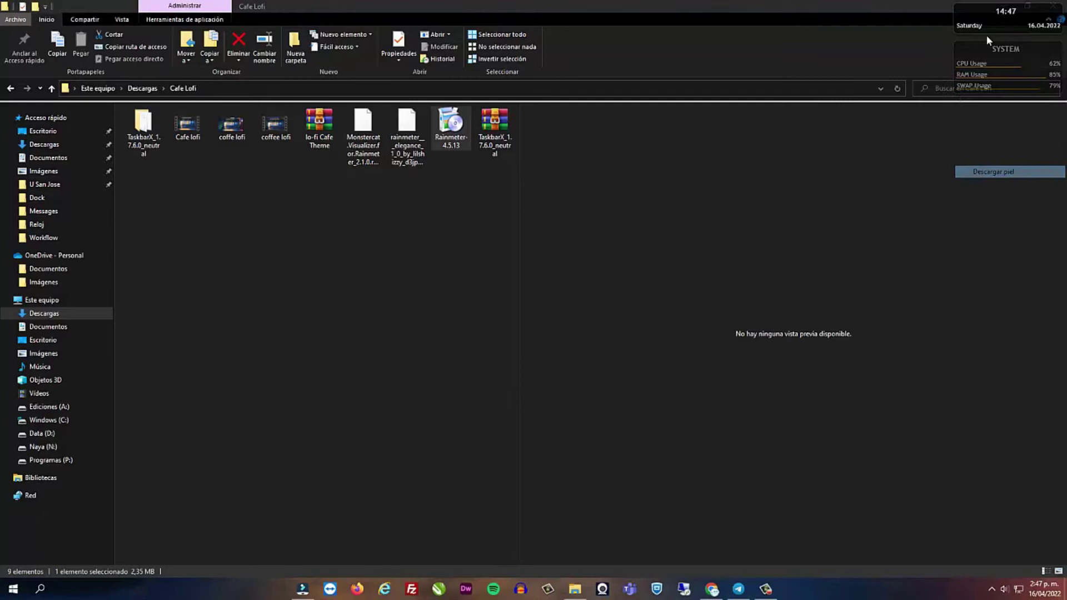
{"action": "right_click", "coordinate": [959, 6]}
{"action": "left_click", "coordinate": [987, 133]}
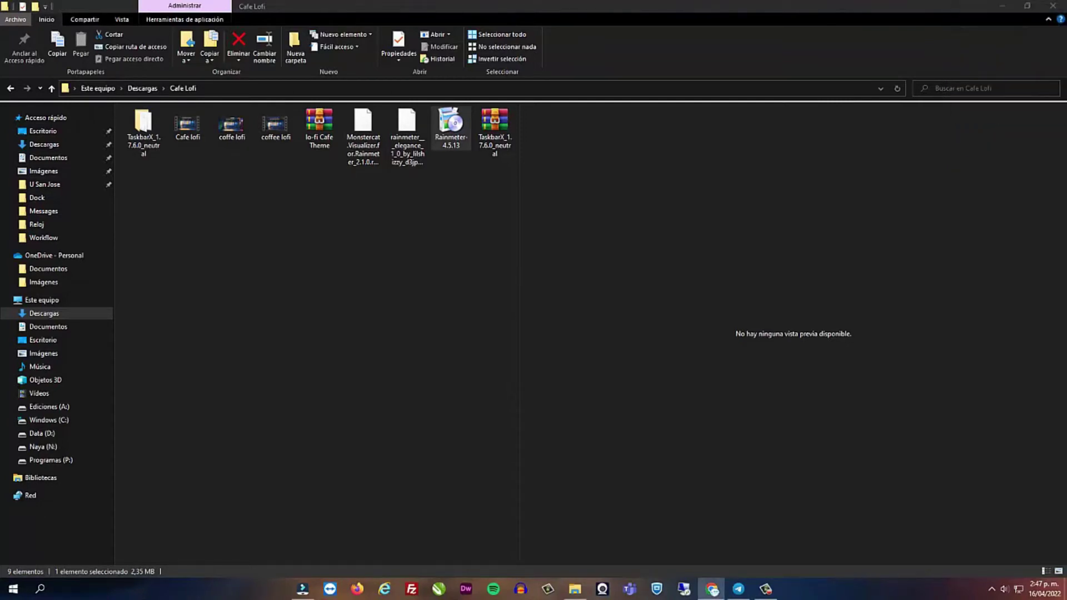
- Install the Monstercat Visualizer for Rainmeter 2.1.0 skin from its package in the Cafe Lofi folder
{"action": "left_click", "coordinate": [372, 129]}
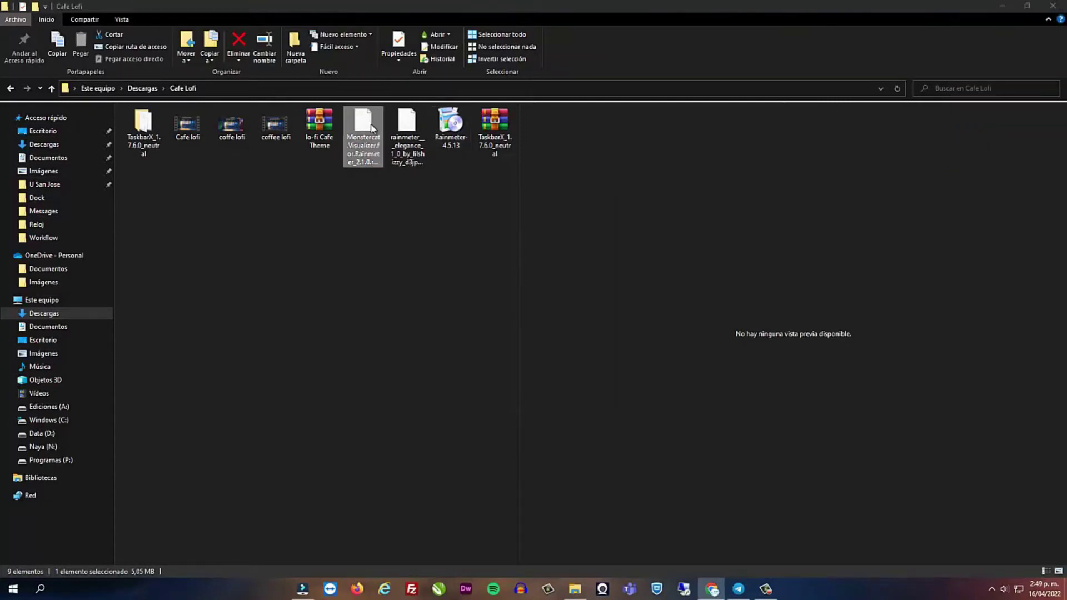
{"action": "double_click", "coordinate": [371, 129]}
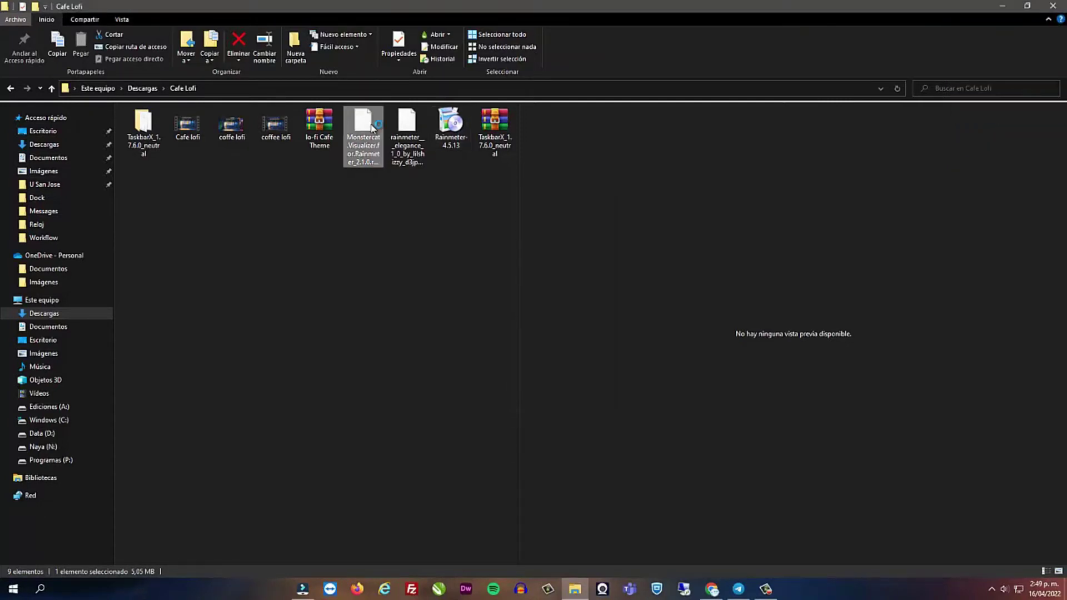
{"action": "left_click", "coordinate": [475, 375]}
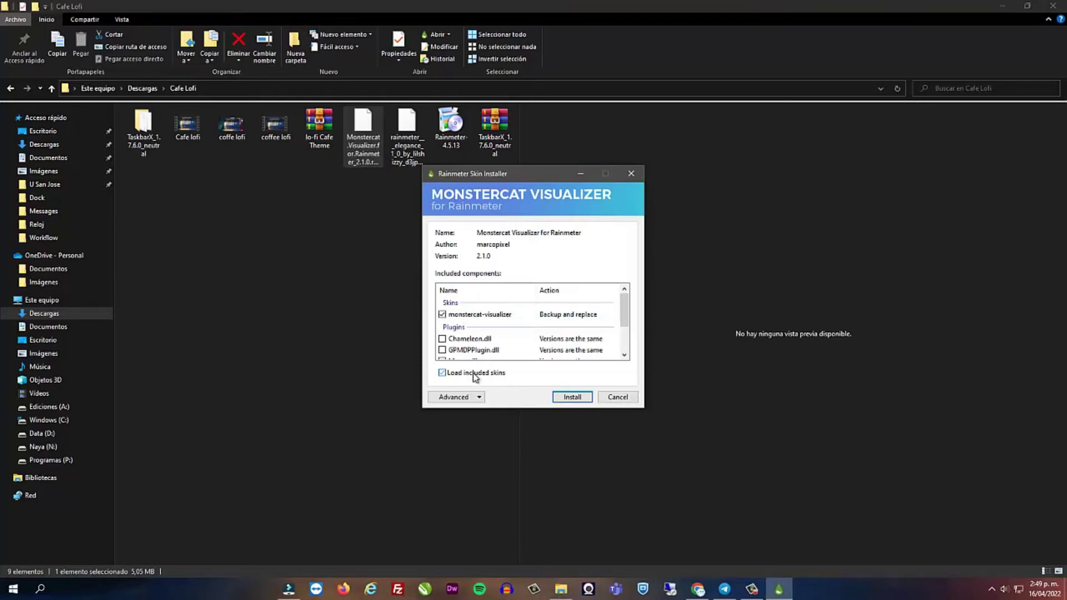
{"action": "left_click", "coordinate": [571, 398]}
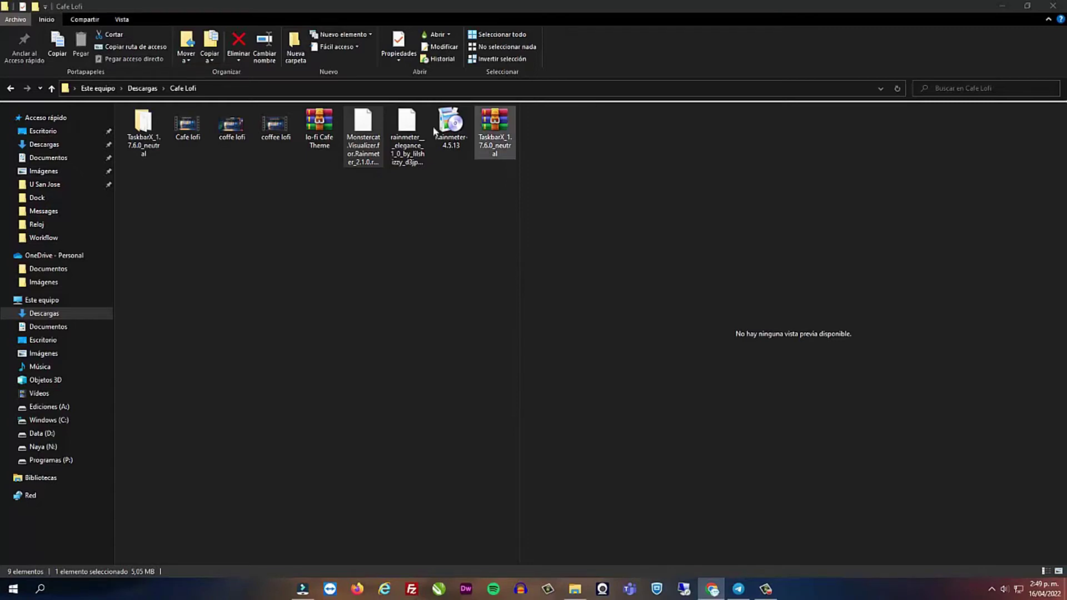
- Install the Elegance 1.0 Rainmeter skin from its package in the Cafe Lofi folder
{"action": "right_click", "coordinate": [411, 122]}
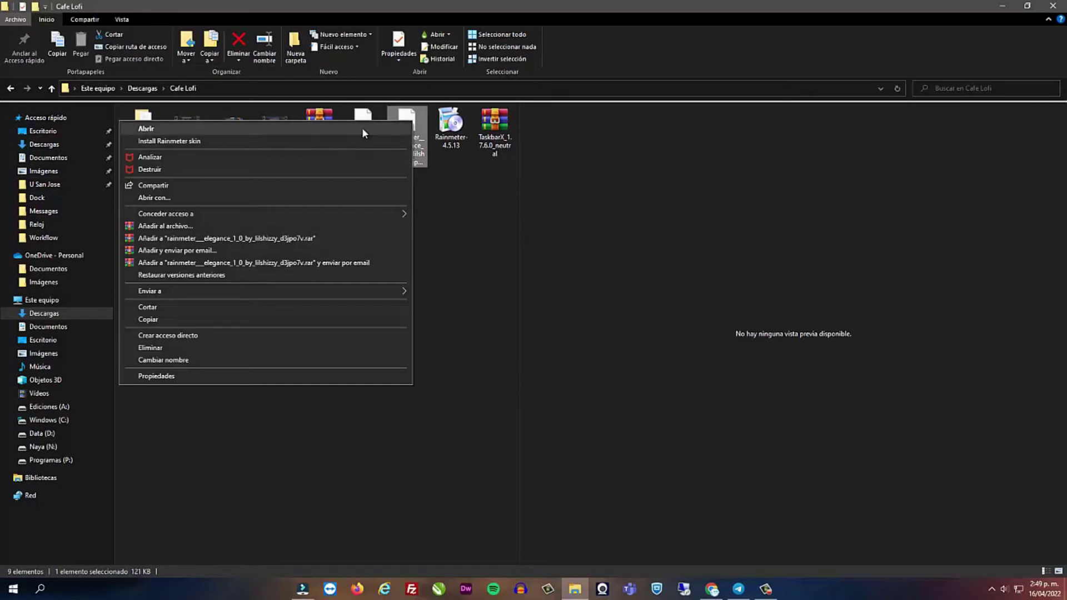
{"action": "left_click", "coordinate": [272, 142]}
{"action": "left_click", "coordinate": [573, 381]}
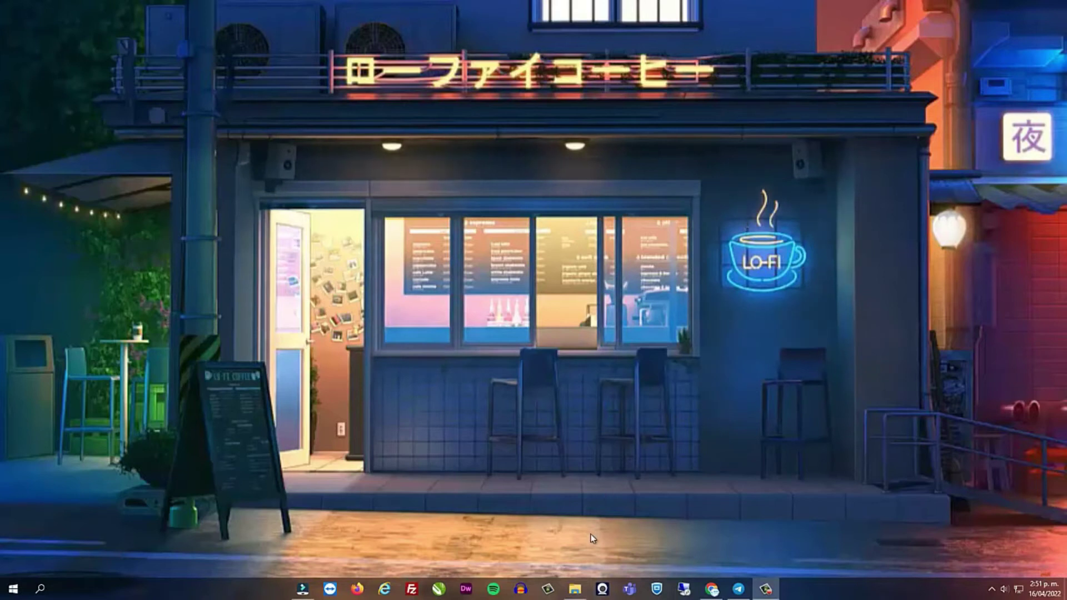
- Extract the lo-fi Cafe Theme archive in the Cafe Lofi folder into its own lo-fi Cafe Theme folder
{"action": "left_click", "coordinate": [580, 594]}
{"action": "left_click", "coordinate": [316, 134]}
{"action": "right_click", "coordinate": [322, 128]}
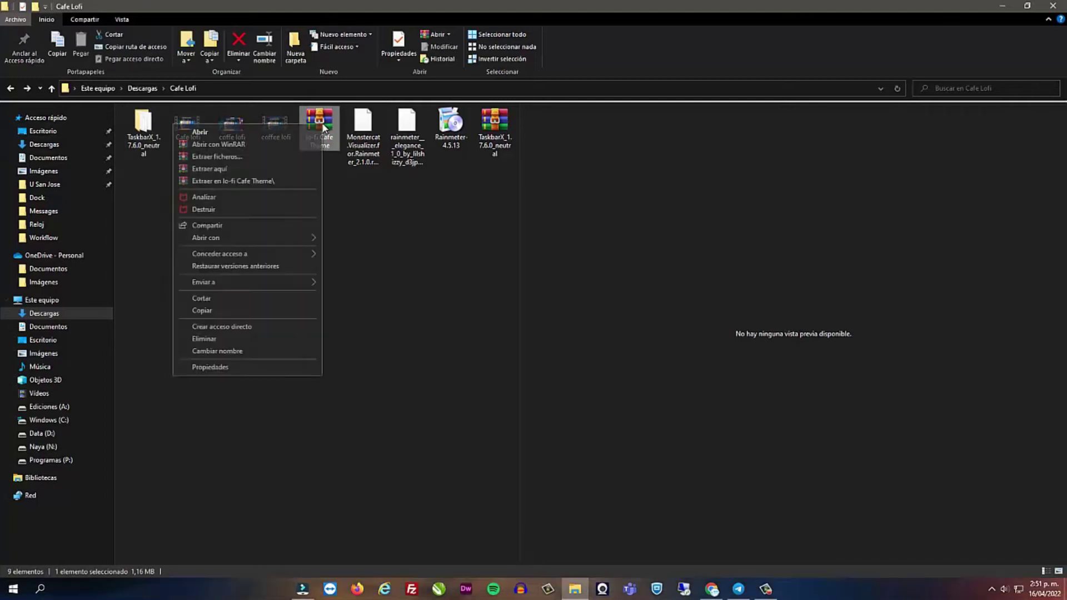
{"action": "left_click", "coordinate": [246, 180]}
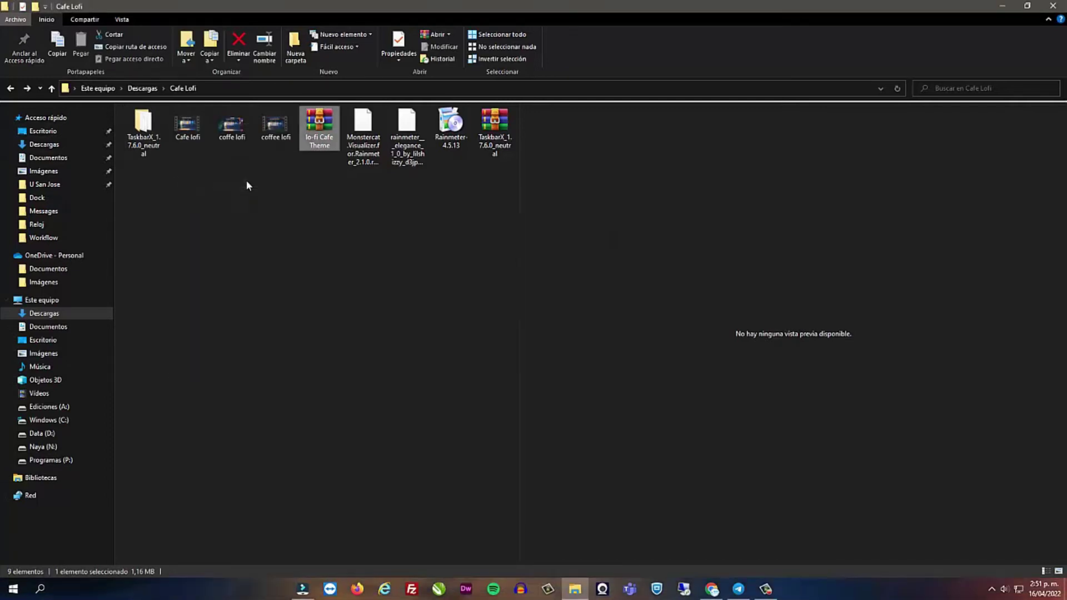
{"action": "left_click", "coordinate": [145, 129]}
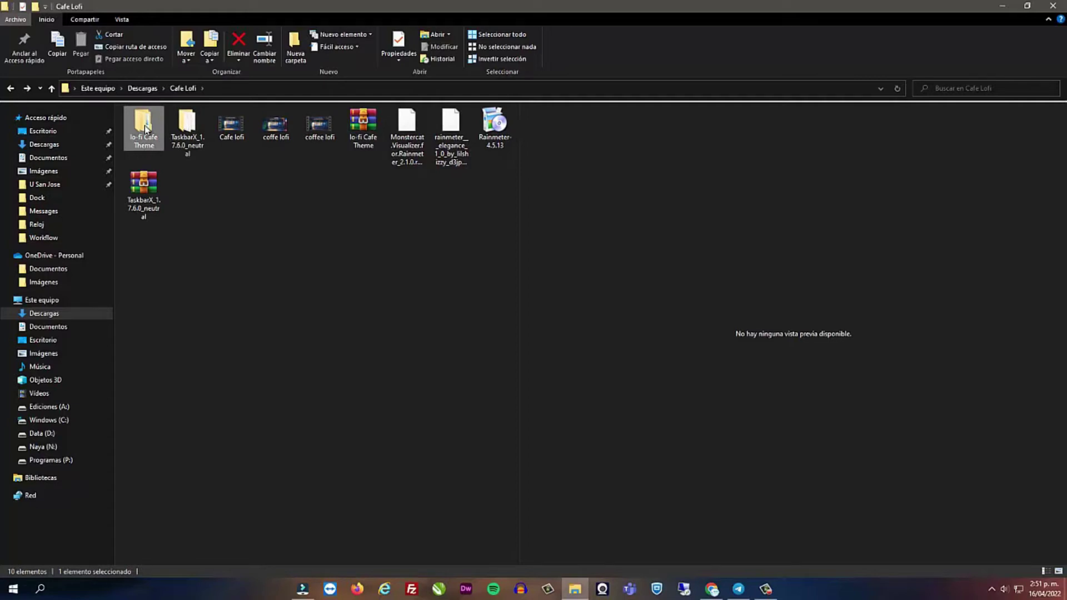
- Go through the extracted theme folders to MODIFIED SKIN and copy its Elegance folder
{"action": "double_click", "coordinate": [147, 129]}
{"action": "double_click", "coordinate": [171, 131]}
{"action": "double_click", "coordinate": [162, 125]}
{"action": "double_click", "coordinate": [164, 127]}
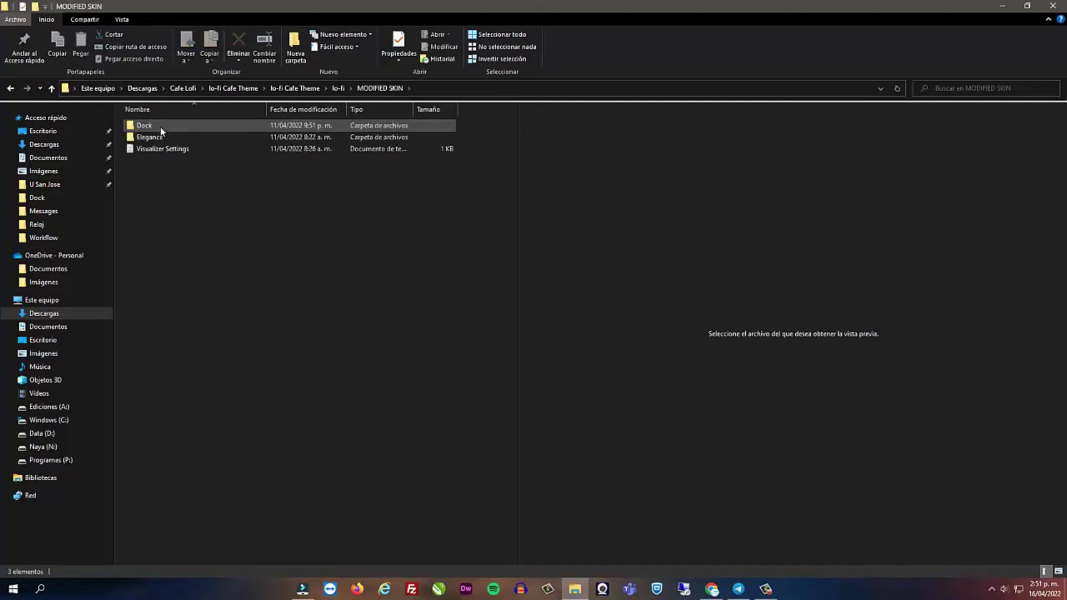
{"action": "double_click", "coordinate": [163, 139]}
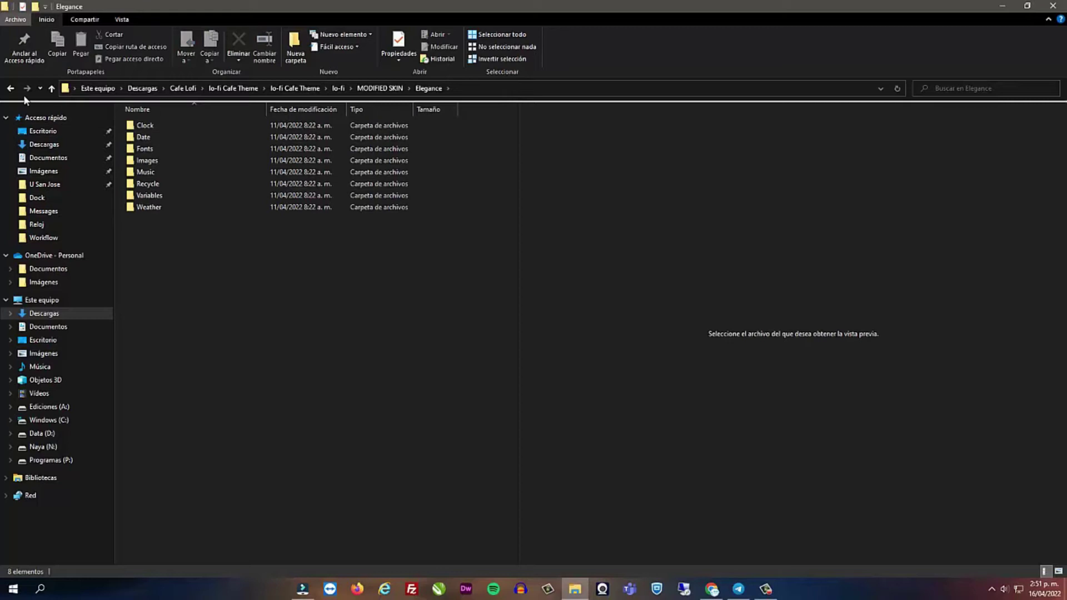
{"action": "left_click", "coordinate": [10, 88]}
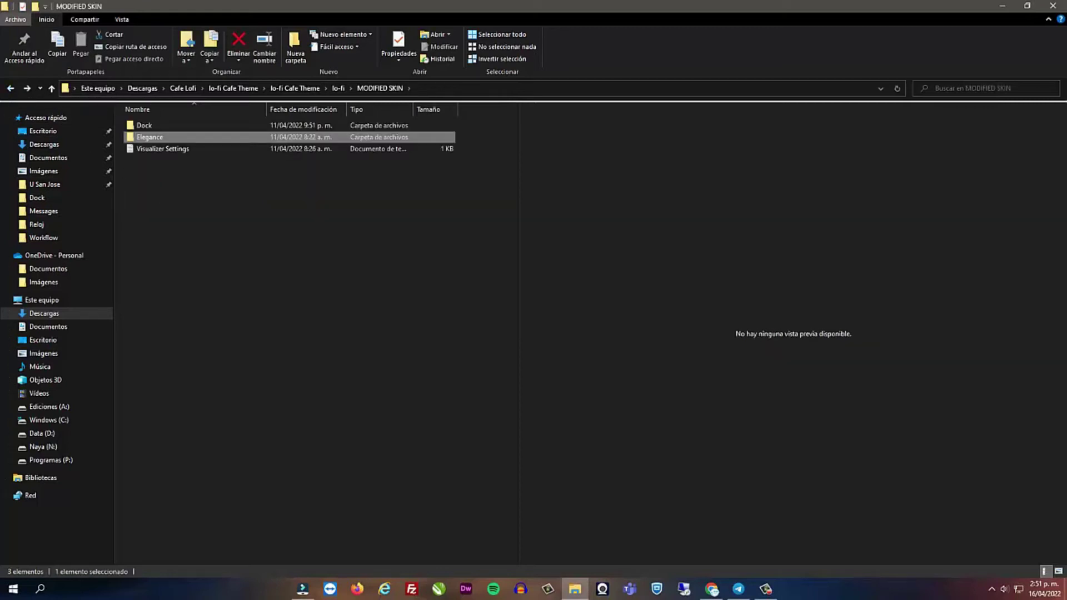
{"action": "right_click", "coordinate": [156, 136]}
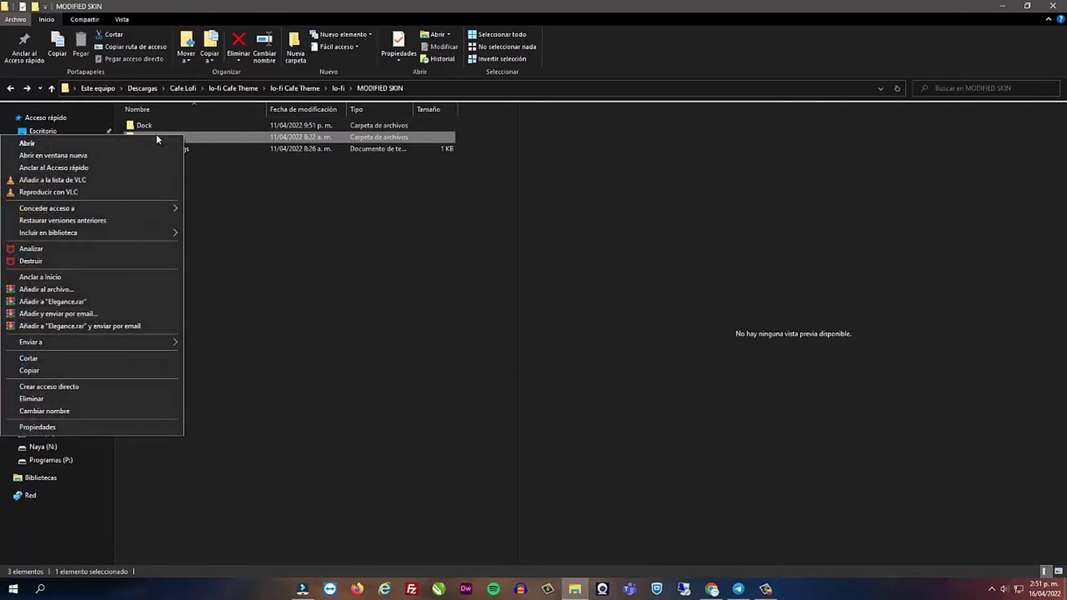
{"action": "left_click", "coordinate": [70, 371]}
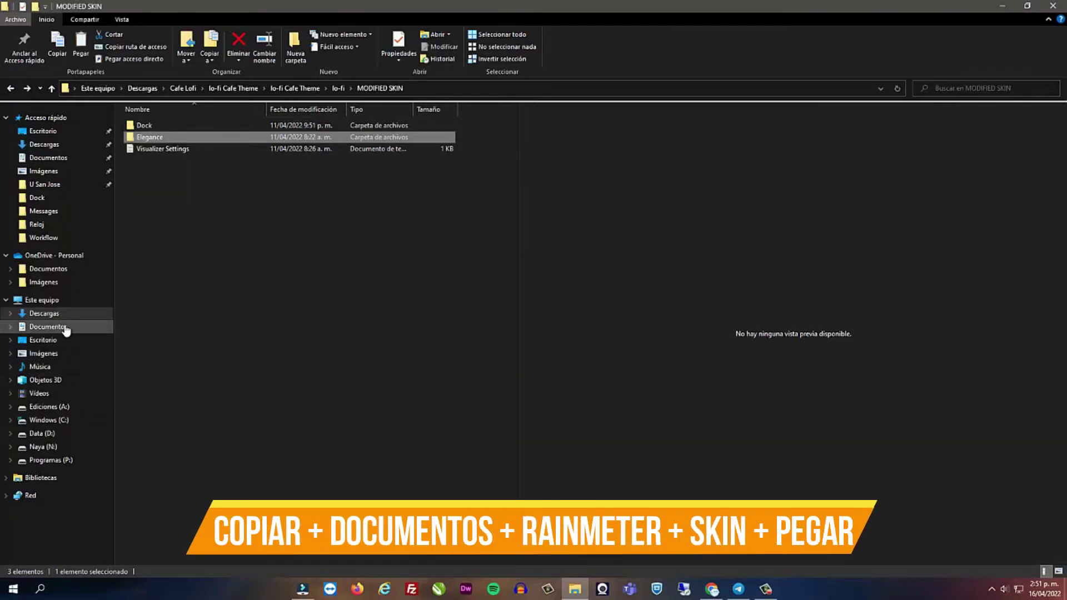
- Paste the modified Elegance folder into Documentos\Rainmeter\Skins, replacing the files with the same names, and close the file window
{"action": "left_click", "coordinate": [48, 327]}
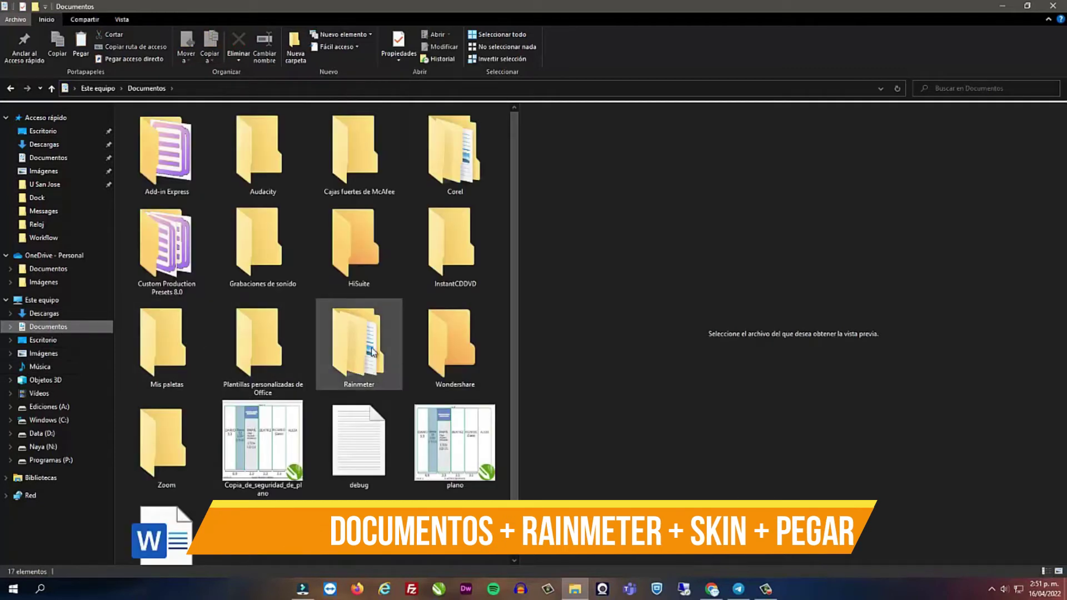
{"action": "double_click", "coordinate": [371, 351]}
{"action": "left_click", "coordinate": [157, 128]}
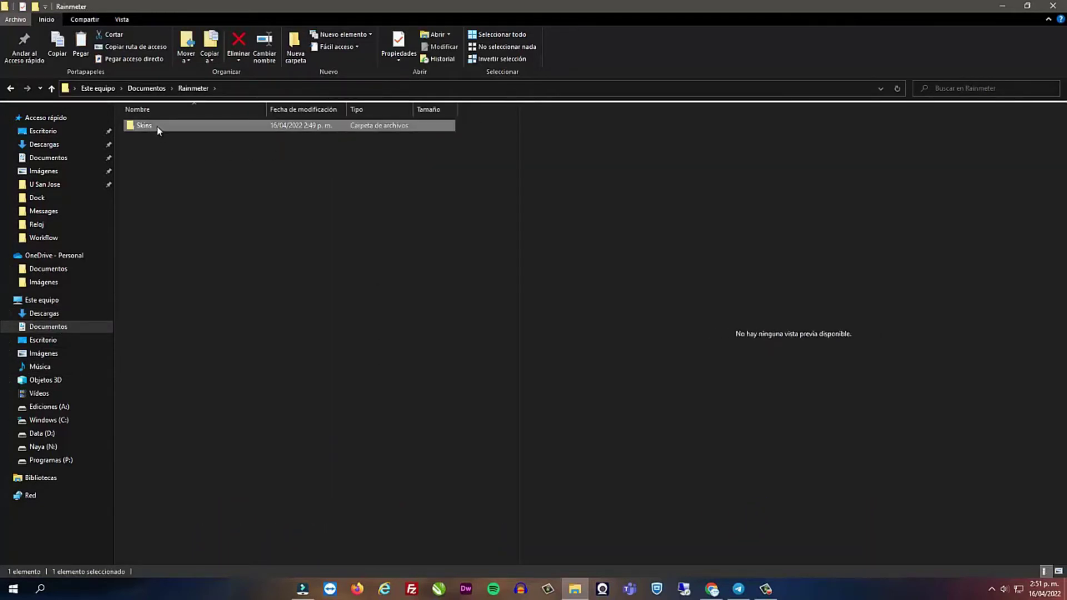
{"action": "double_click", "coordinate": [162, 128]}
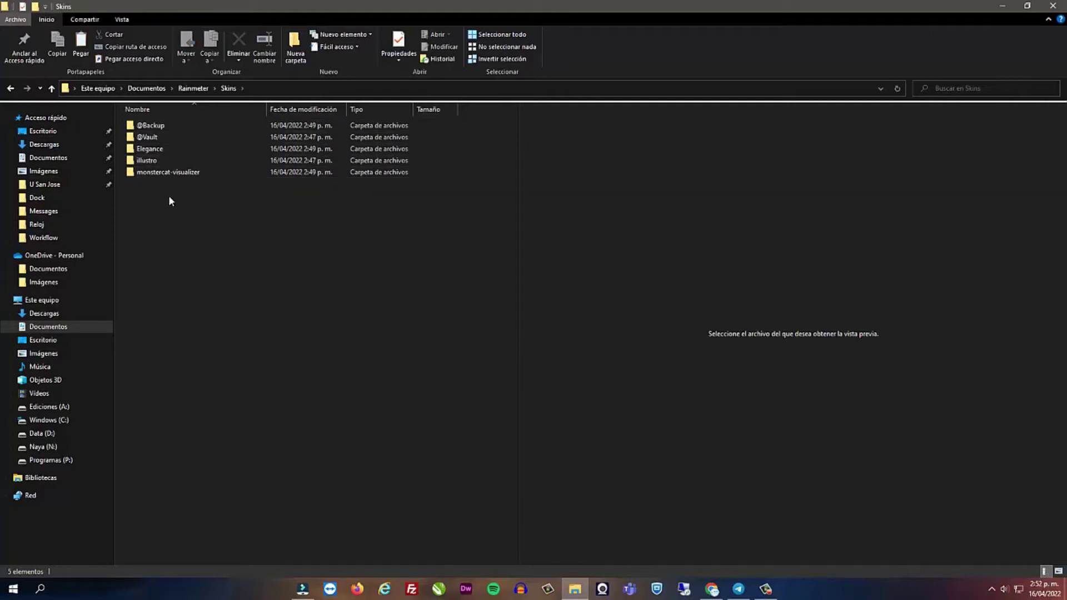
{"action": "right_click", "coordinate": [178, 221]}
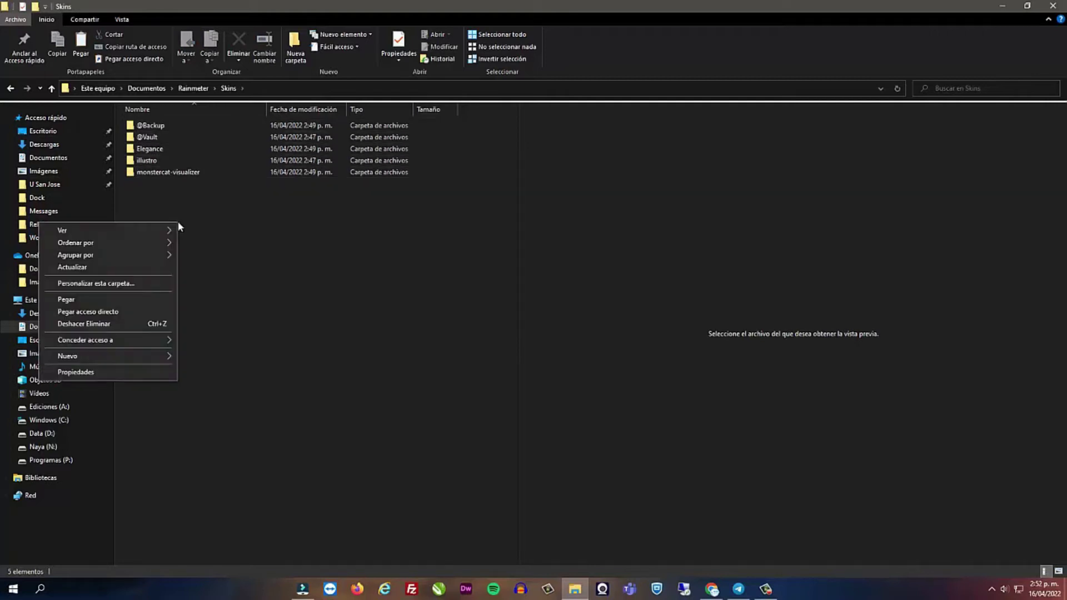
{"action": "left_click", "coordinate": [132, 300]}
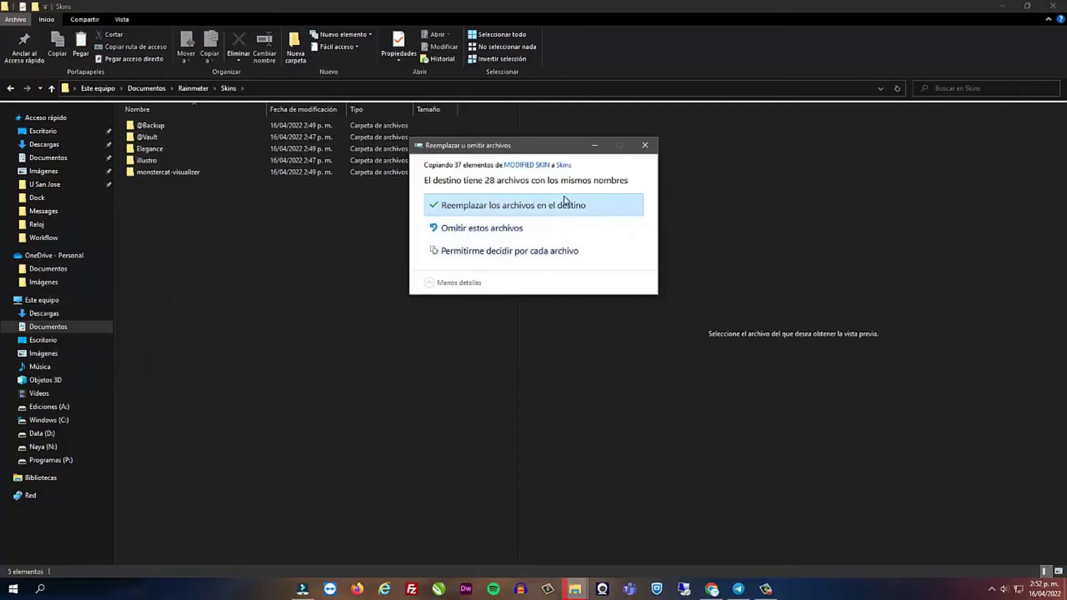
{"action": "left_click", "coordinate": [500, 208]}
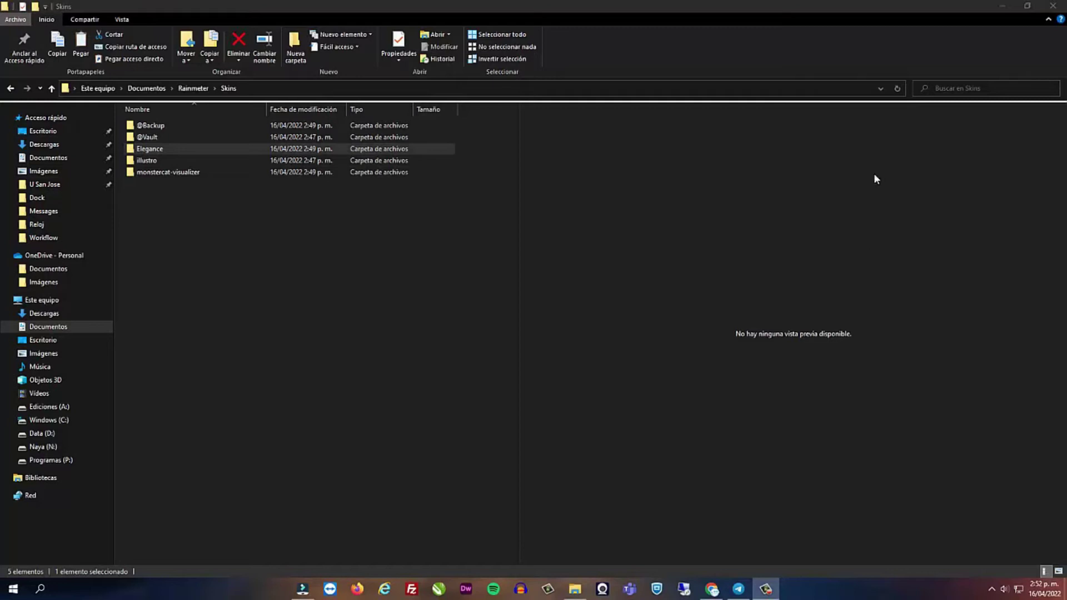
{"action": "left_click", "coordinate": [1060, 9]}
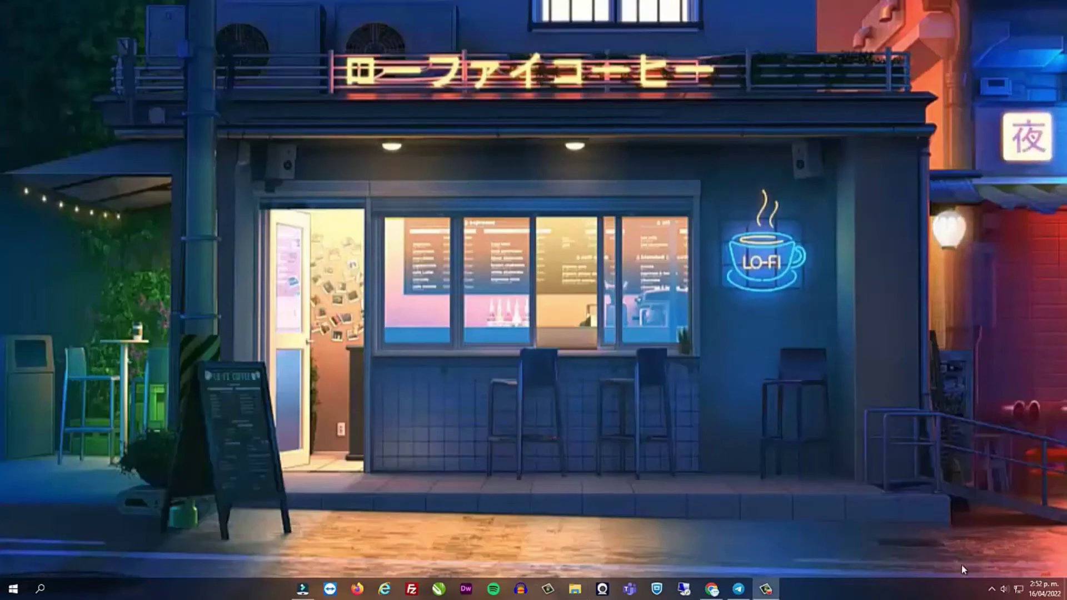
- Open Rainmeter's skin manager from the hidden tray icons and refresh all skins
{"action": "left_click", "coordinate": [992, 590]}
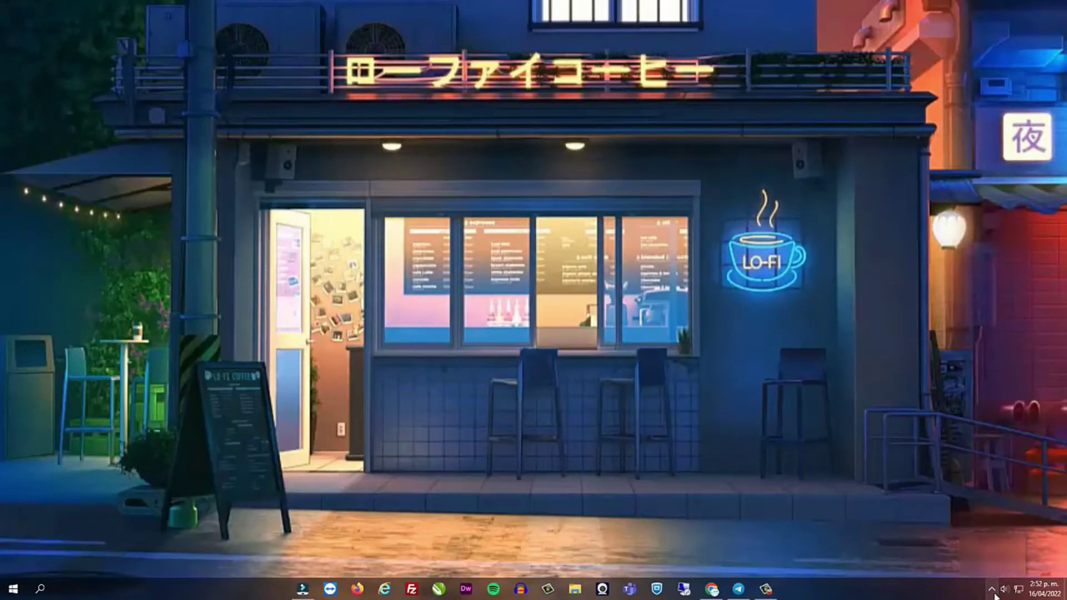
{"action": "left_click", "coordinate": [992, 546]}
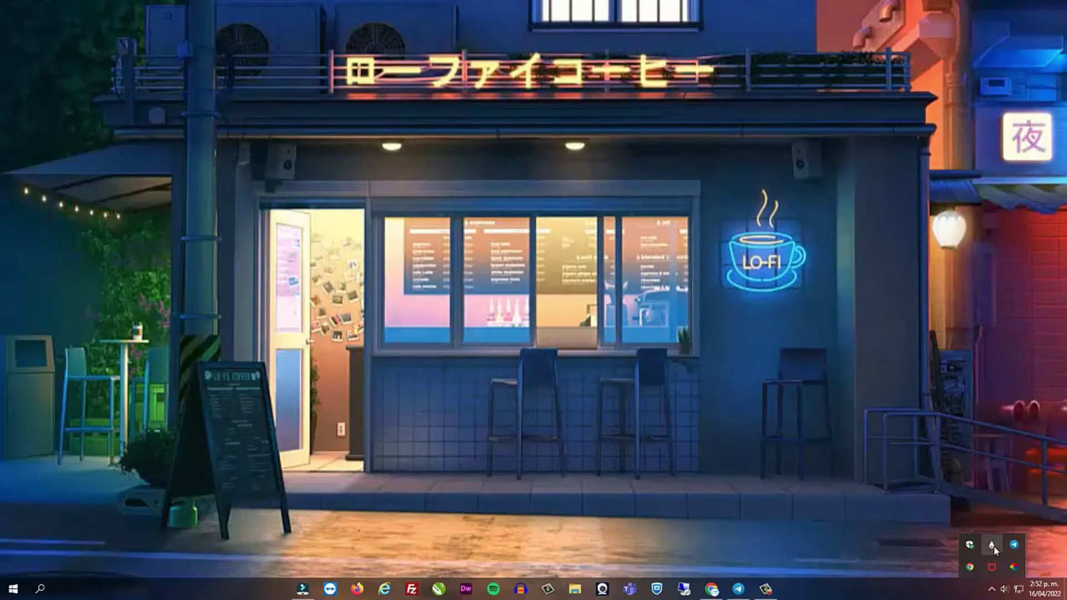
{"action": "left_click_drag", "start_coordinate": [572, 148], "coordinate": [533, 182]}
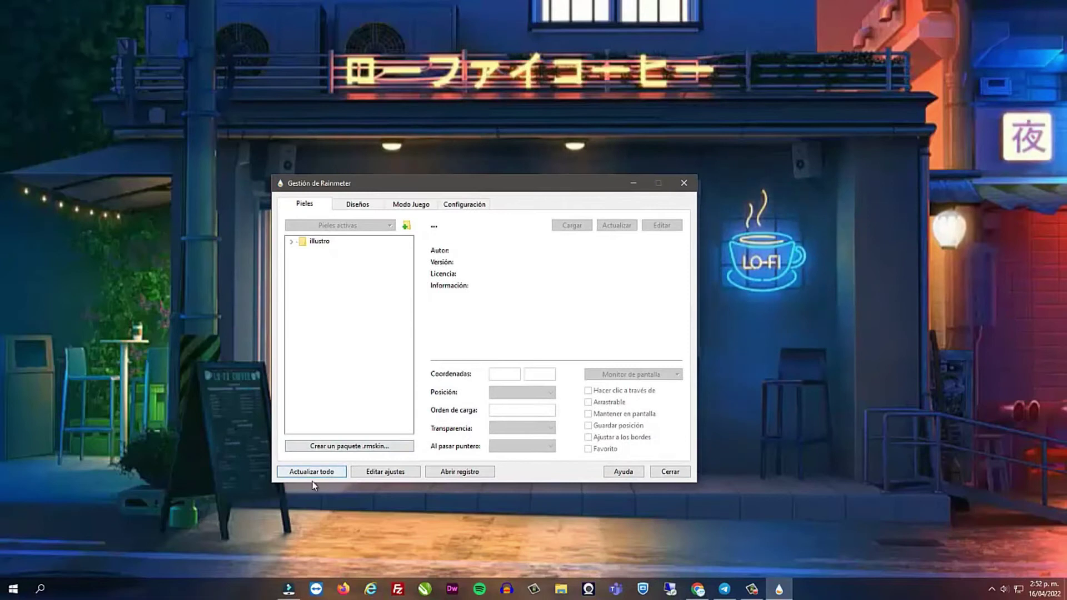
{"action": "left_click", "coordinate": [318, 475]}
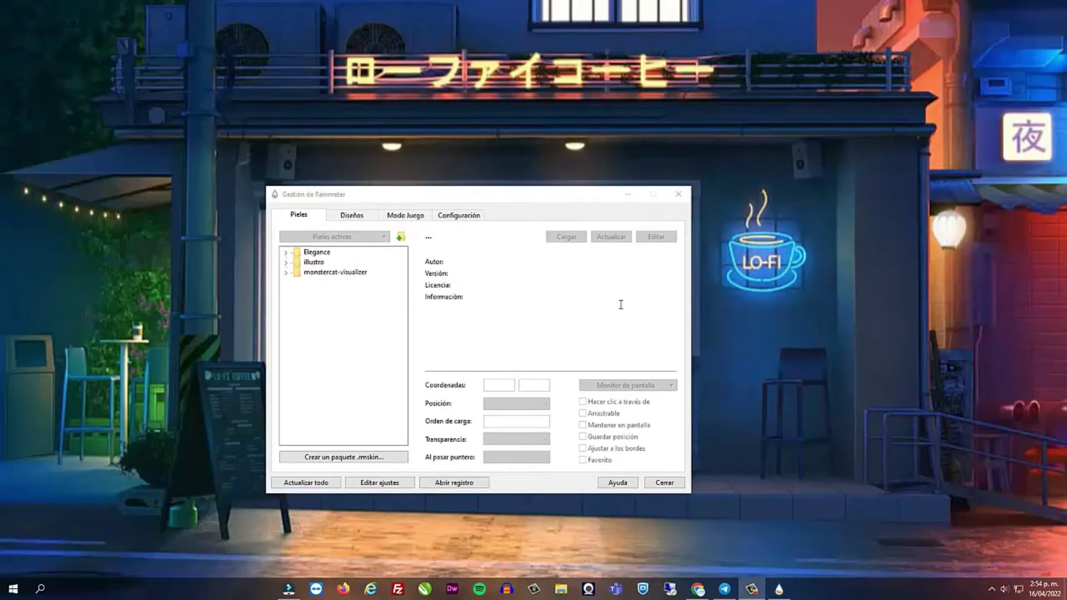
- Try the big and medium Elegance clocks and settle on loading Clock_white_small.ini
{"action": "left_click", "coordinate": [283, 259]}
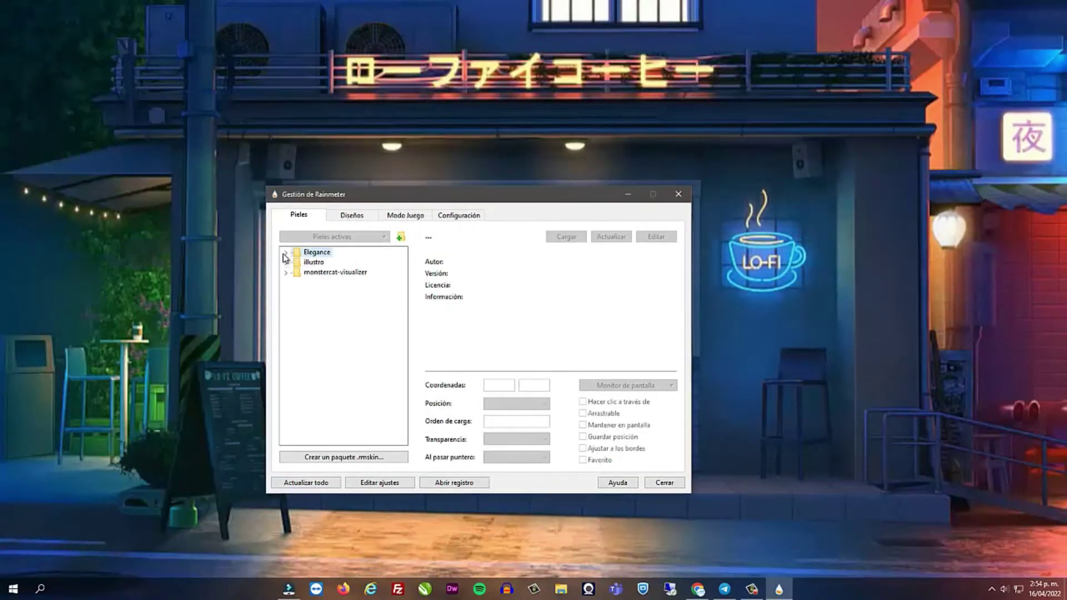
{"action": "left_click", "coordinate": [286, 254]}
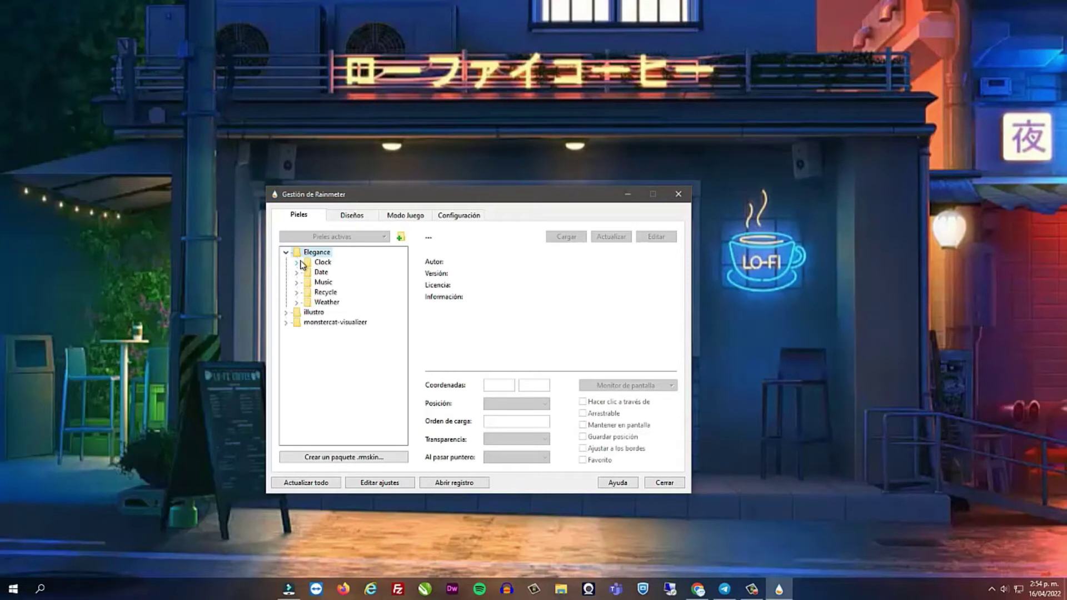
{"action": "left_click", "coordinate": [297, 263]}
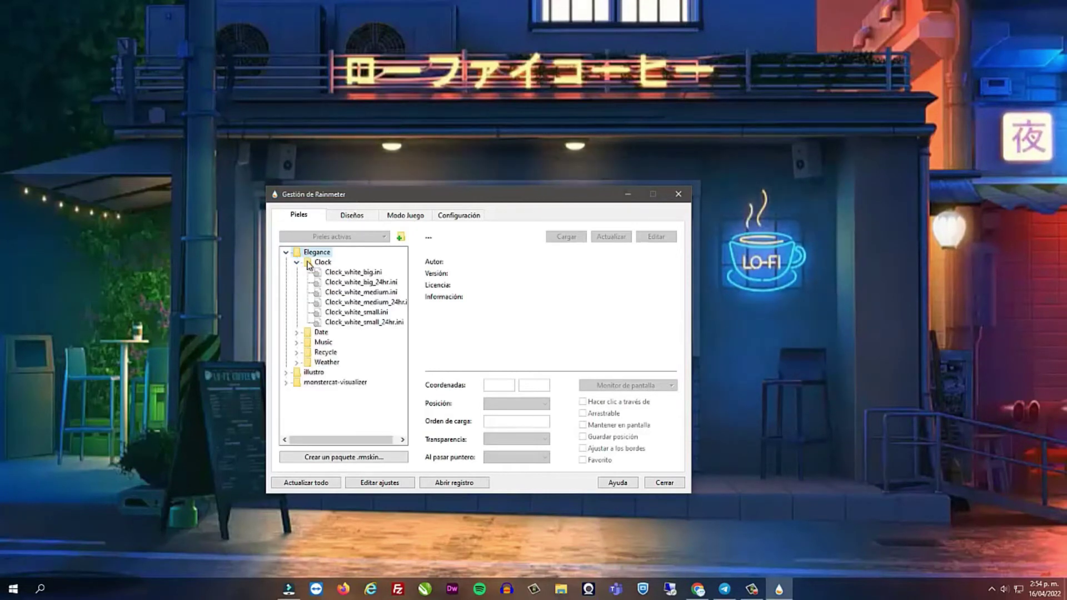
{"action": "left_click", "coordinate": [366, 273]}
{"action": "double_click", "coordinate": [368, 274]}
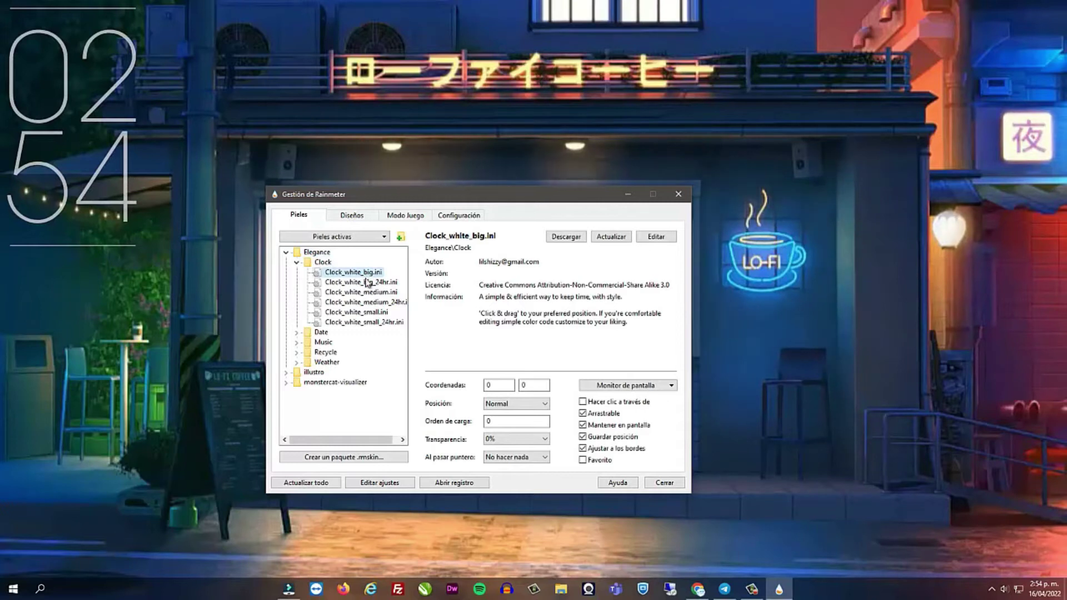
{"action": "double_click", "coordinate": [377, 293]}
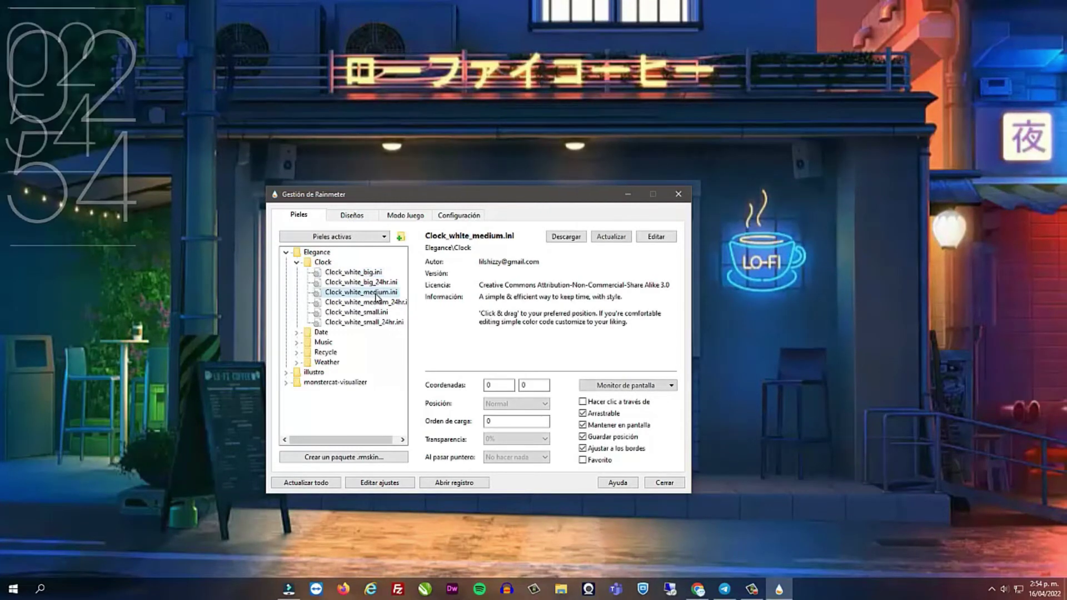
{"action": "double_click", "coordinate": [356, 312]}
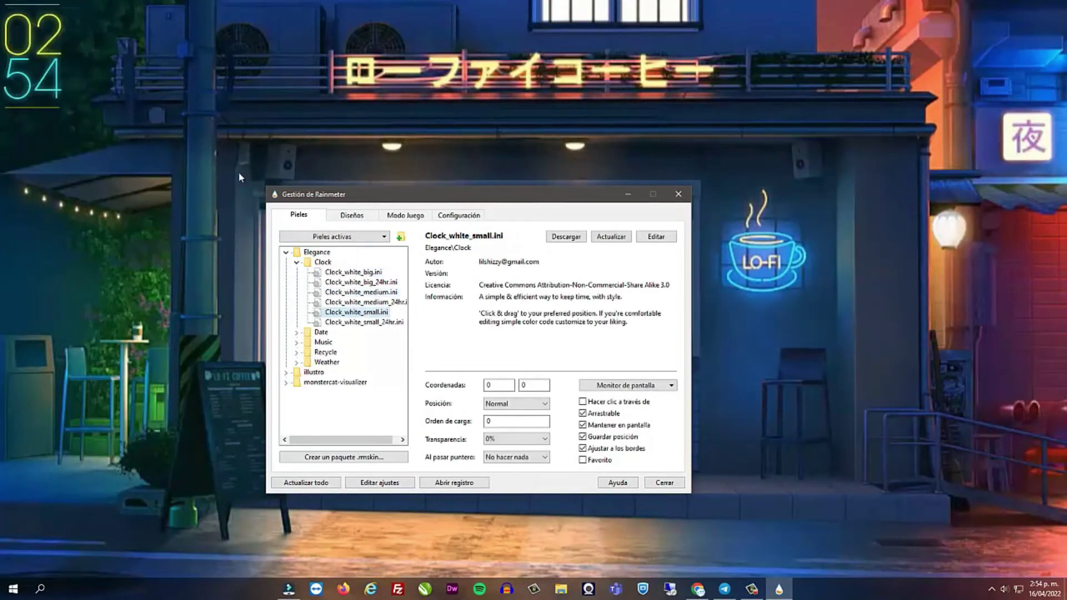
- Place the small clock below the neon LO-FI sign's right side at about 1540, 425, make it non-draggable and set its position to En escritorio
{"action": "left_click_drag", "start_coordinate": [51, 59], "coordinate": [909, 295]}
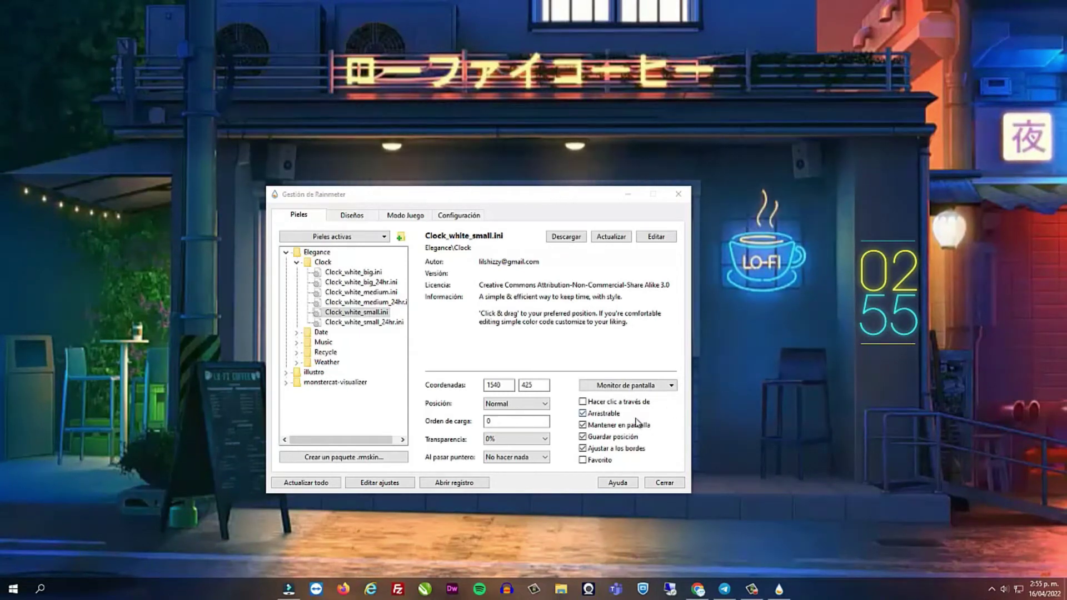
{"action": "left_click", "coordinate": [583, 414]}
{"action": "left_click", "coordinate": [542, 404]}
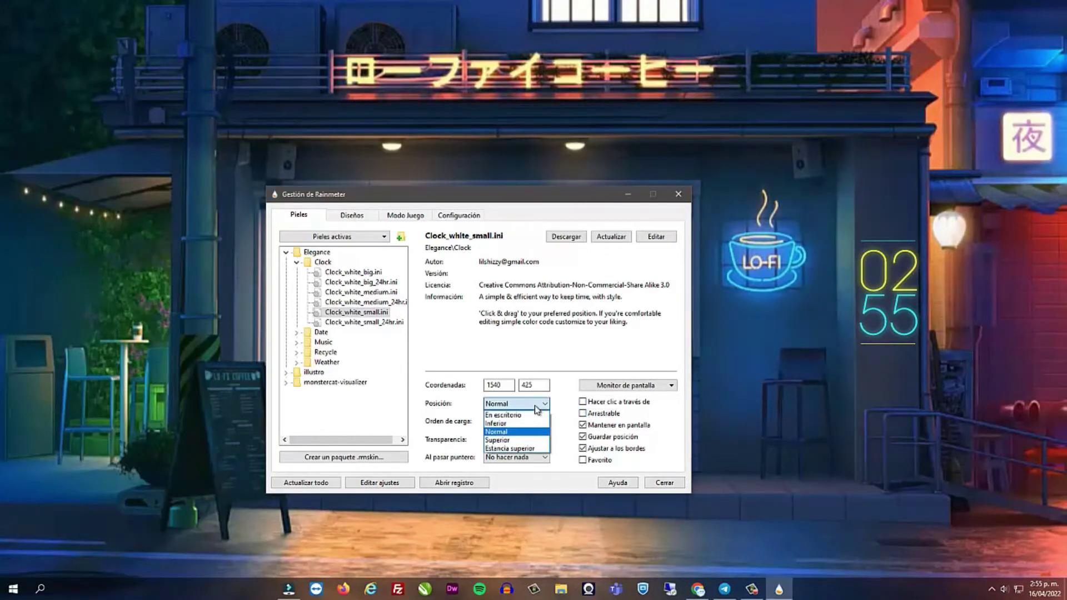
{"action": "left_click", "coordinate": [533, 416]}
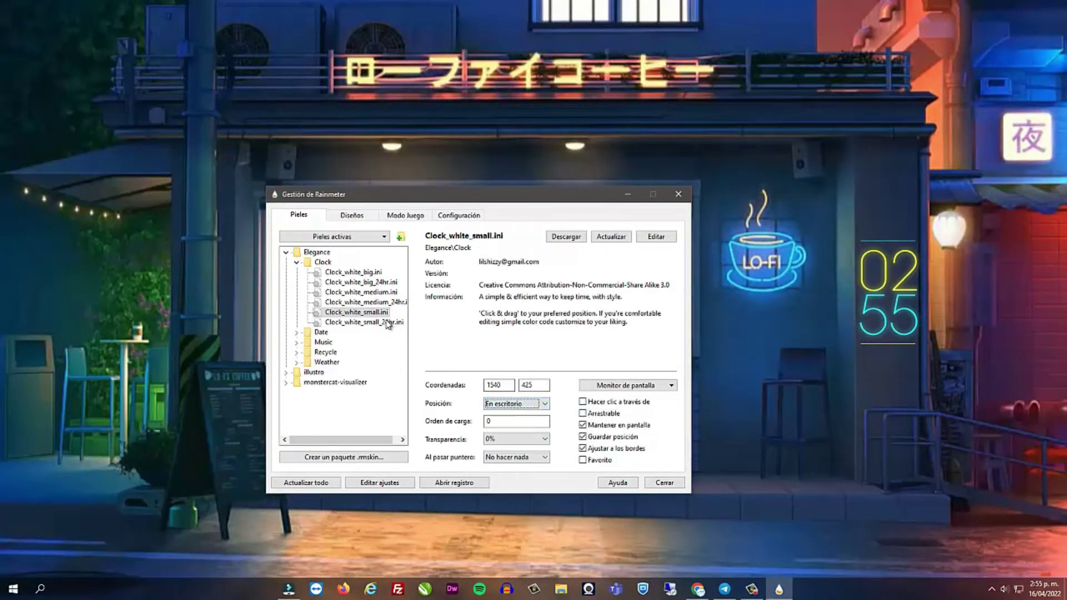
- Try the Clock_white_small_24hr.ini variant and reload Clock_white_small.ini
{"action": "left_click", "coordinate": [388, 323]}
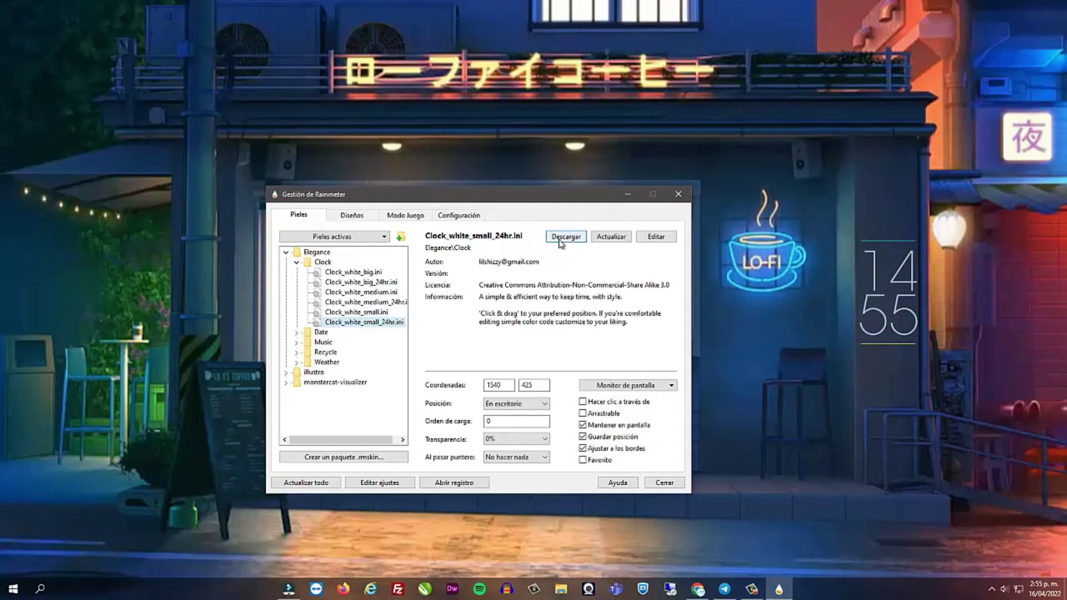
{"action": "left_click", "coordinate": [374, 313]}
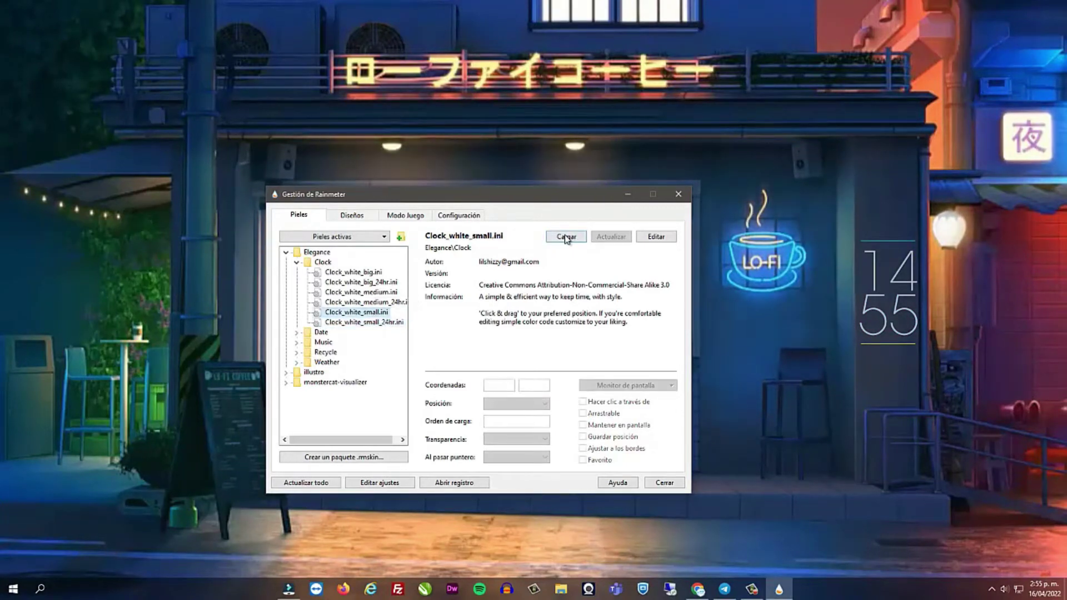
{"action": "left_click", "coordinate": [566, 238]}
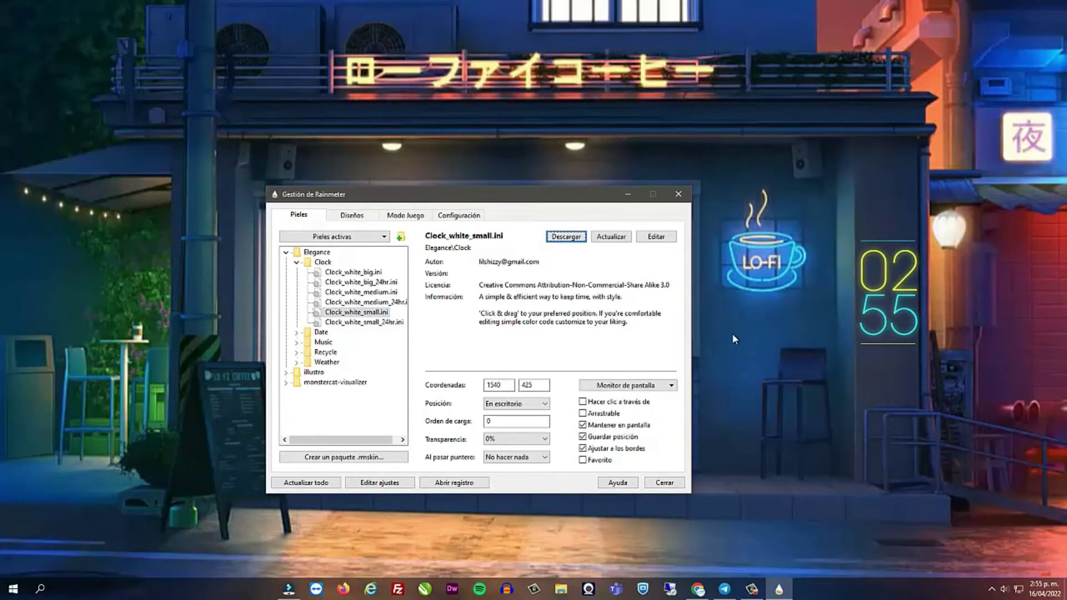
- Try the Elegance Date_white2.ini date skin and load Date_white1.ini instead
{"action": "left_click", "coordinate": [296, 262]}
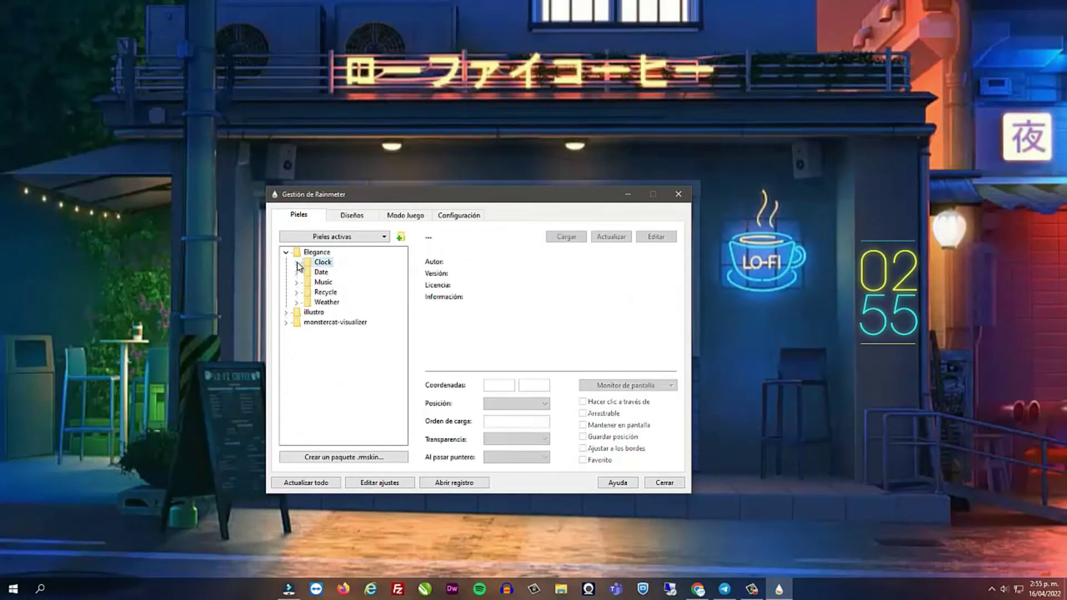
{"action": "left_click", "coordinate": [297, 272]}
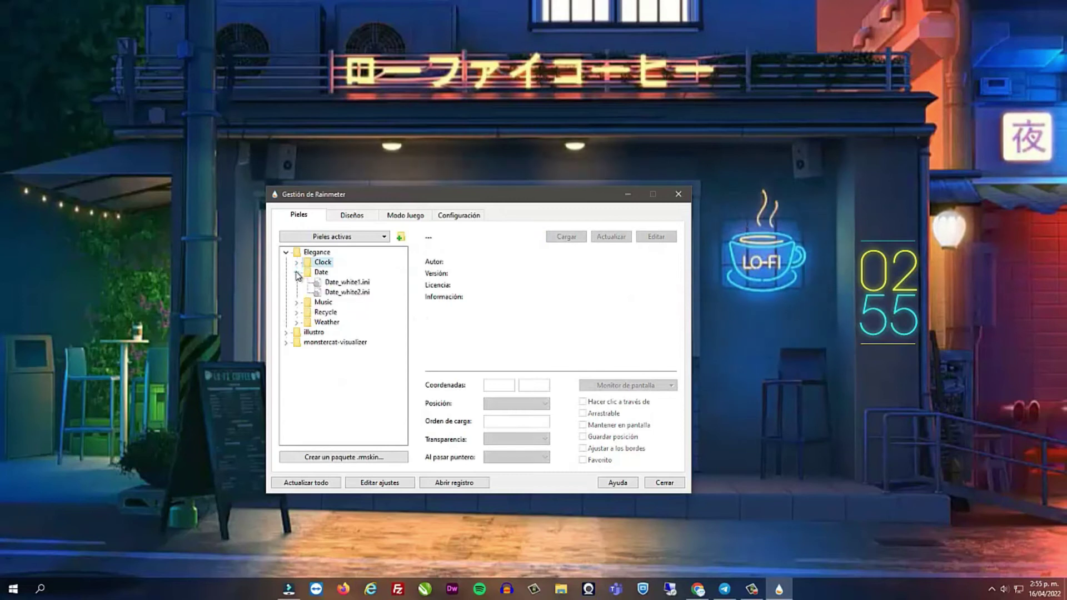
{"action": "left_click", "coordinate": [352, 293]}
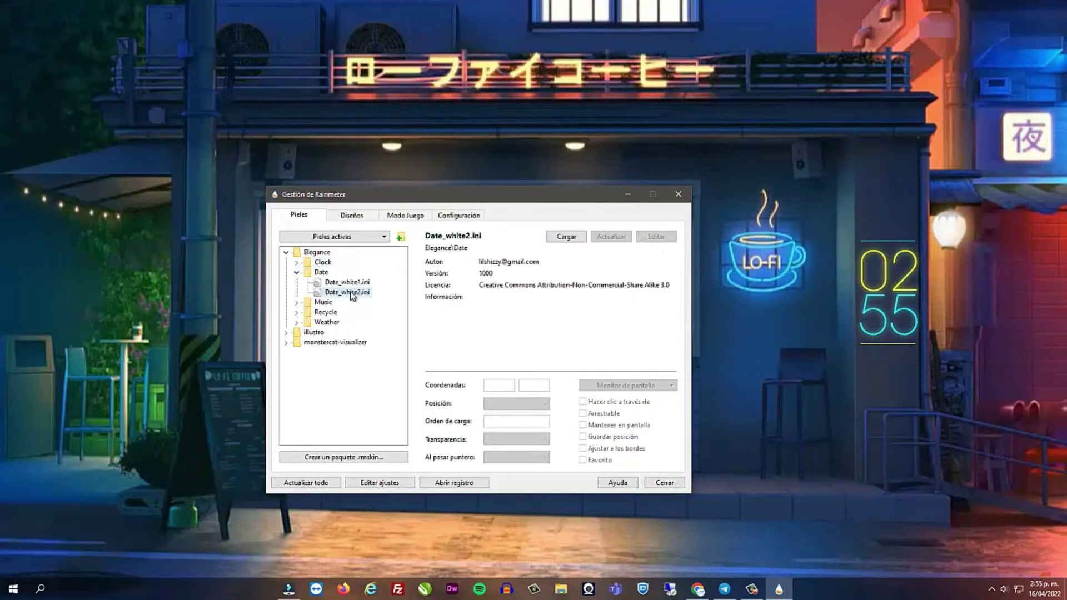
{"action": "left_click", "coordinate": [566, 238]}
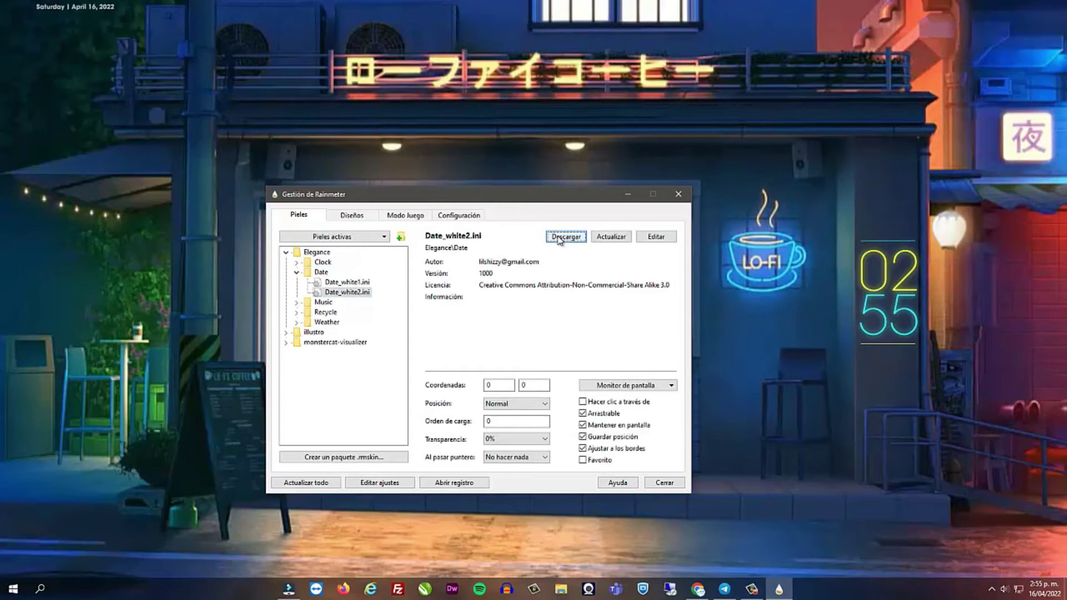
{"action": "left_click", "coordinate": [566, 237]}
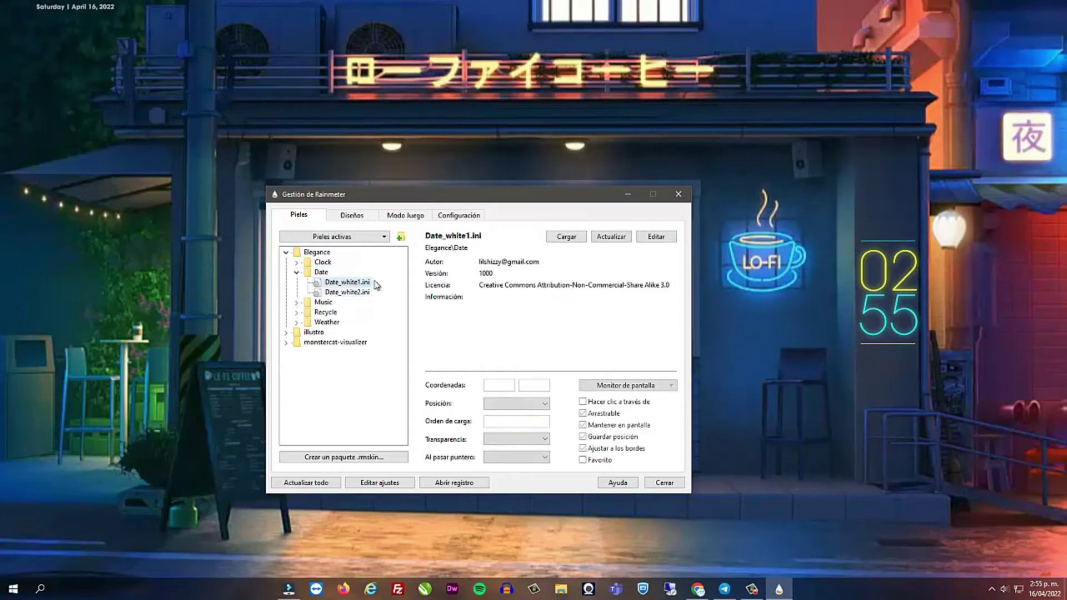
{"action": "left_click", "coordinate": [566, 237]}
- Place the date skin just under the Japanese neon sign at about 685, 175, make it non-draggable and set its position to En escritorio
{"action": "left_click_drag", "start_coordinate": [224, 25], "coordinate": [604, 123]}
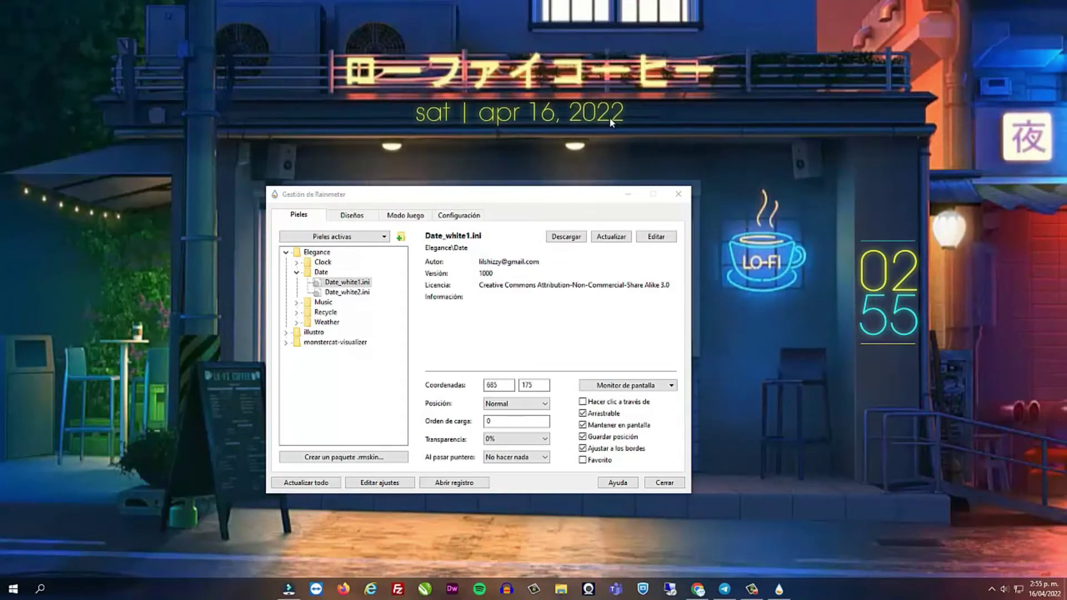
{"action": "left_click", "coordinate": [587, 414]}
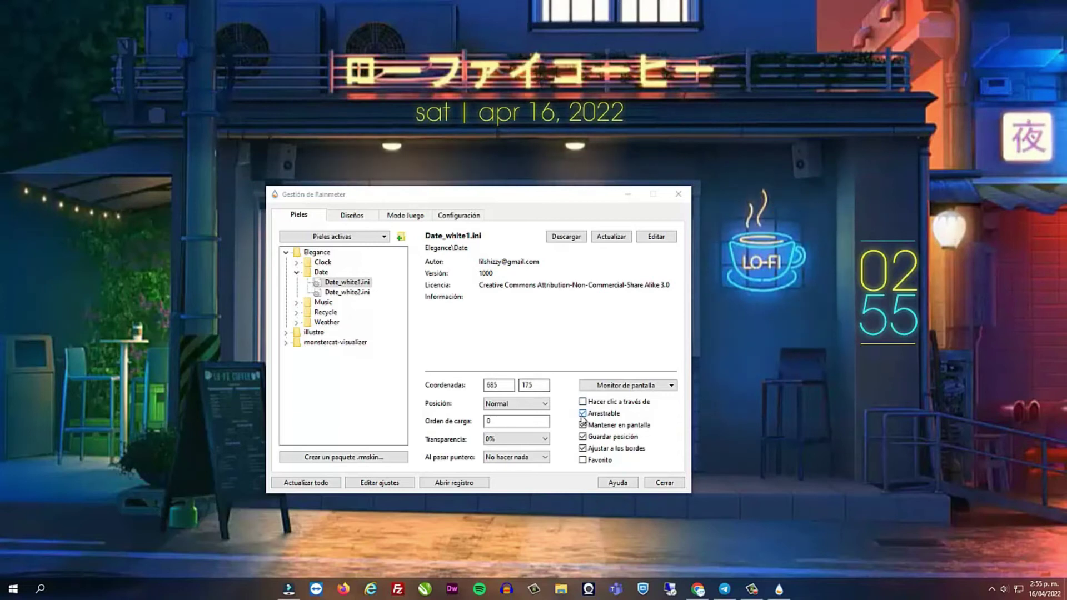
{"action": "left_click", "coordinate": [518, 404]}
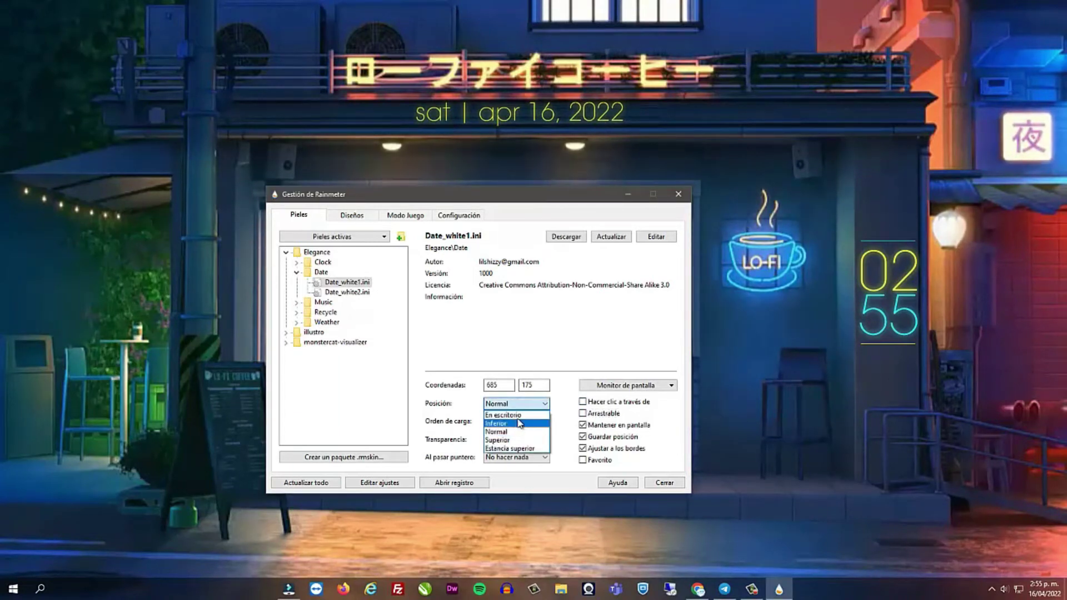
{"action": "left_click", "coordinate": [503, 450]}
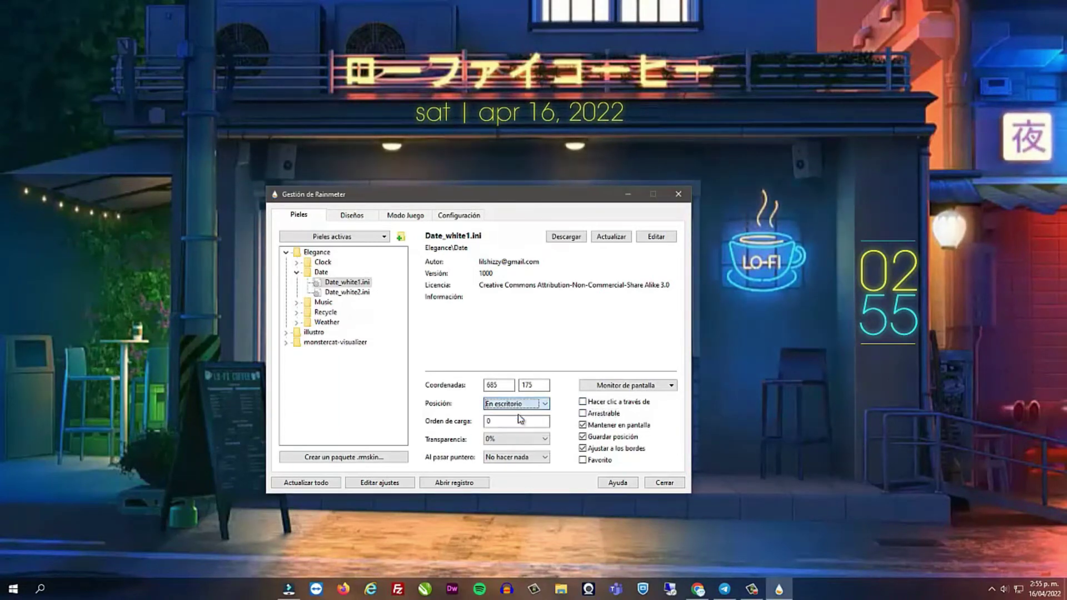
{"action": "left_click", "coordinate": [297, 274]}
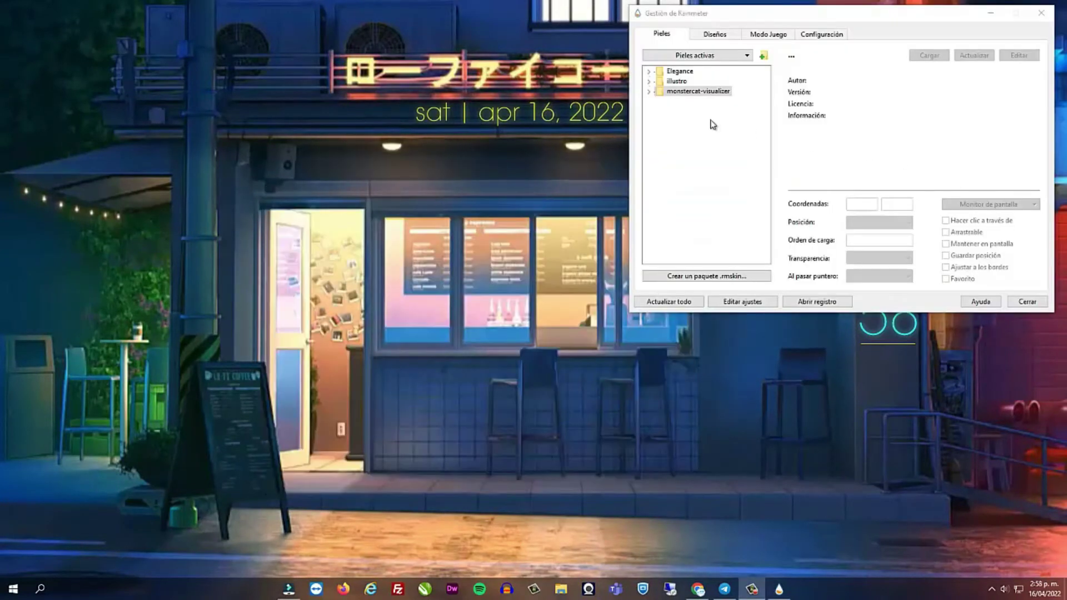
- Load the monstercat-visualizer's visualizer.ini skin and move it lower on the desktop to about 164, 698
{"action": "left_click", "coordinate": [649, 91]}
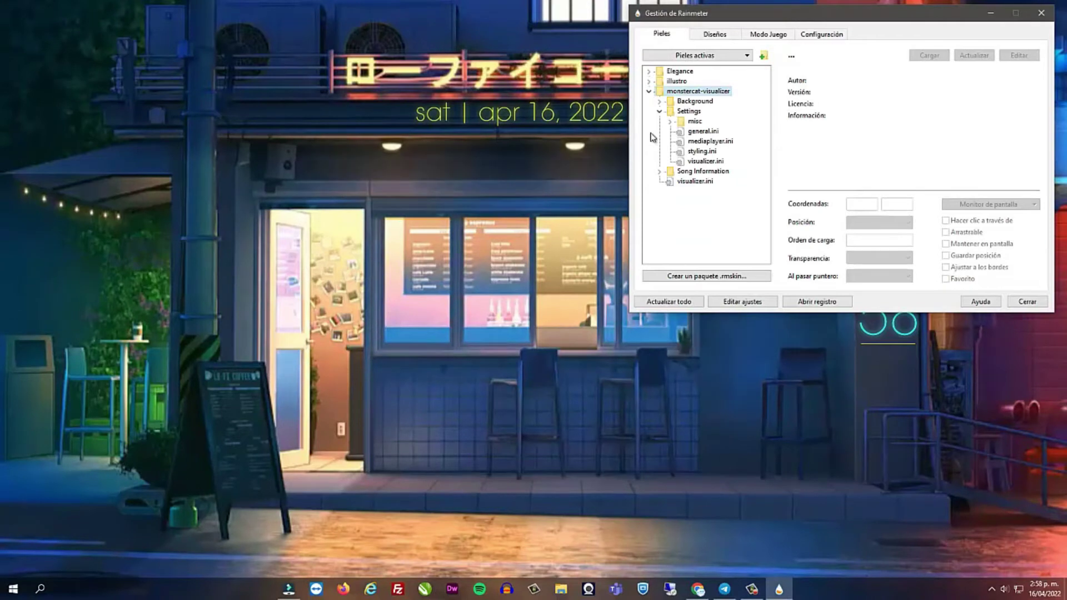
{"action": "double_click", "coordinate": [695, 182]}
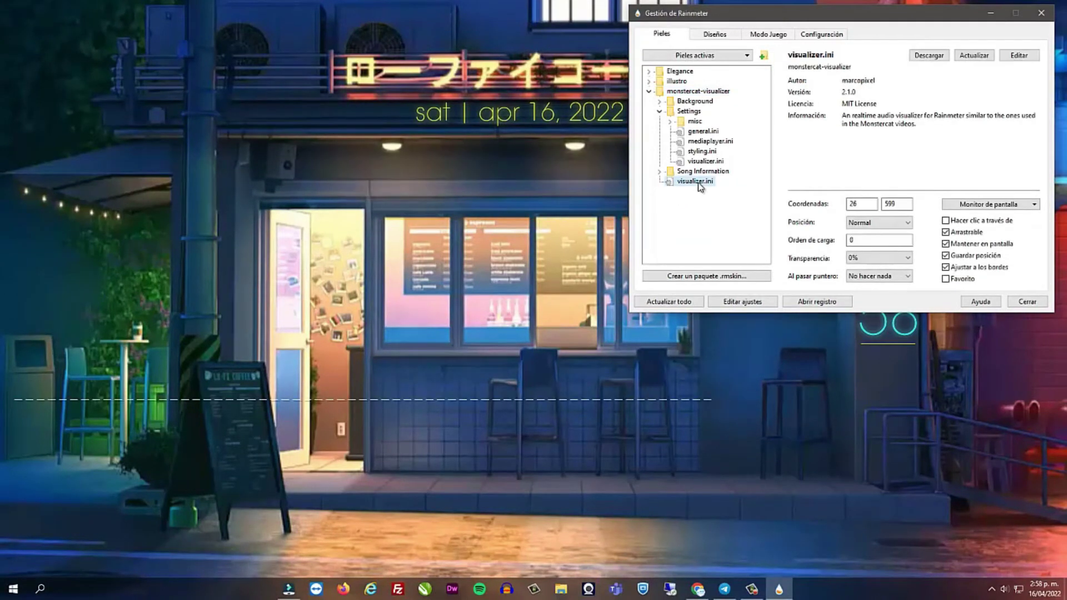
{"action": "left_click_drag", "start_coordinate": [619, 397], "coordinate": [696, 452]}
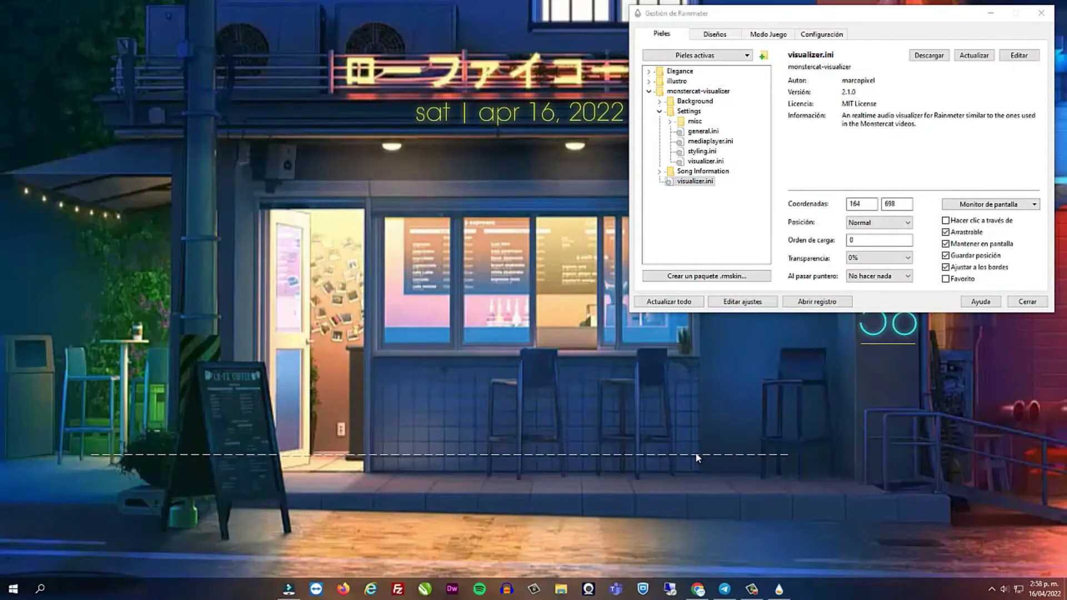
- Load the visualizer's general.ini settings skin and set the visualizer scale to 0.16
{"action": "left_click", "coordinate": [699, 132]}
{"action": "left_click", "coordinate": [929, 55]}
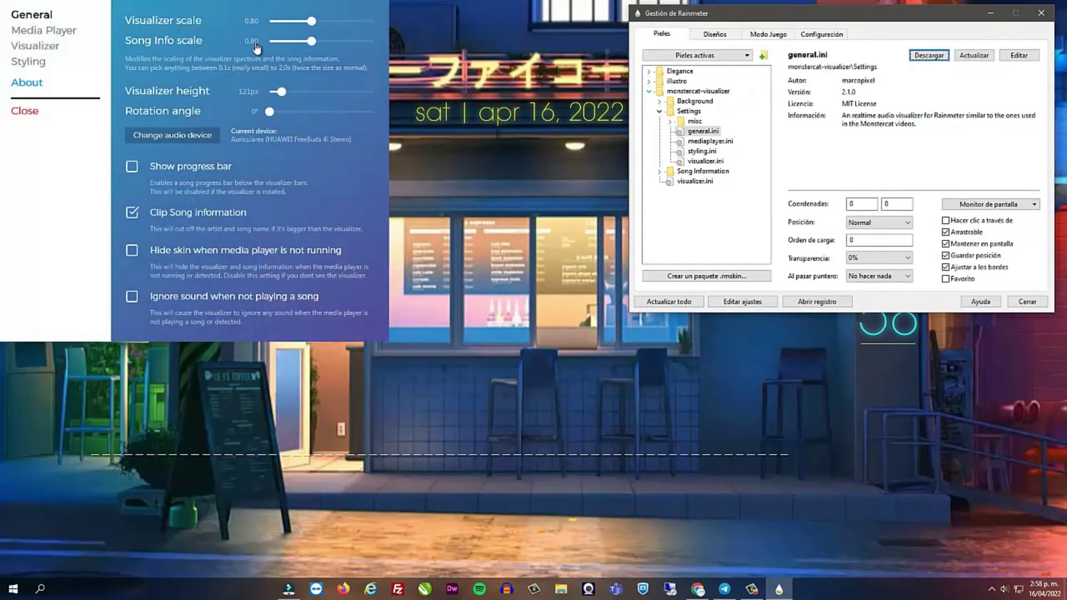
{"action": "left_click", "coordinate": [252, 22]}
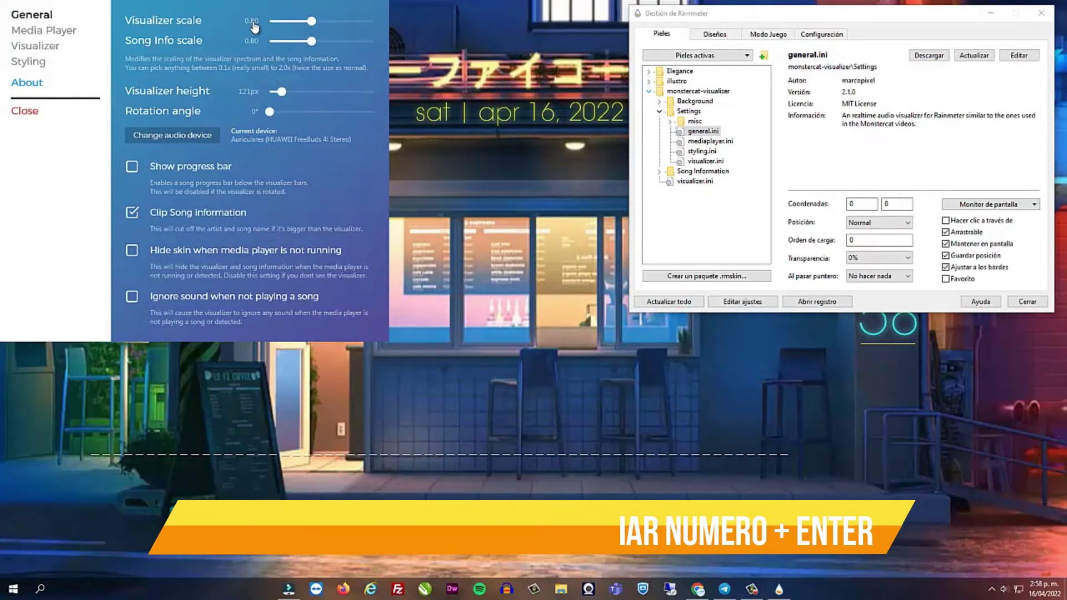
{"action": "left_click", "coordinate": [255, 23]}
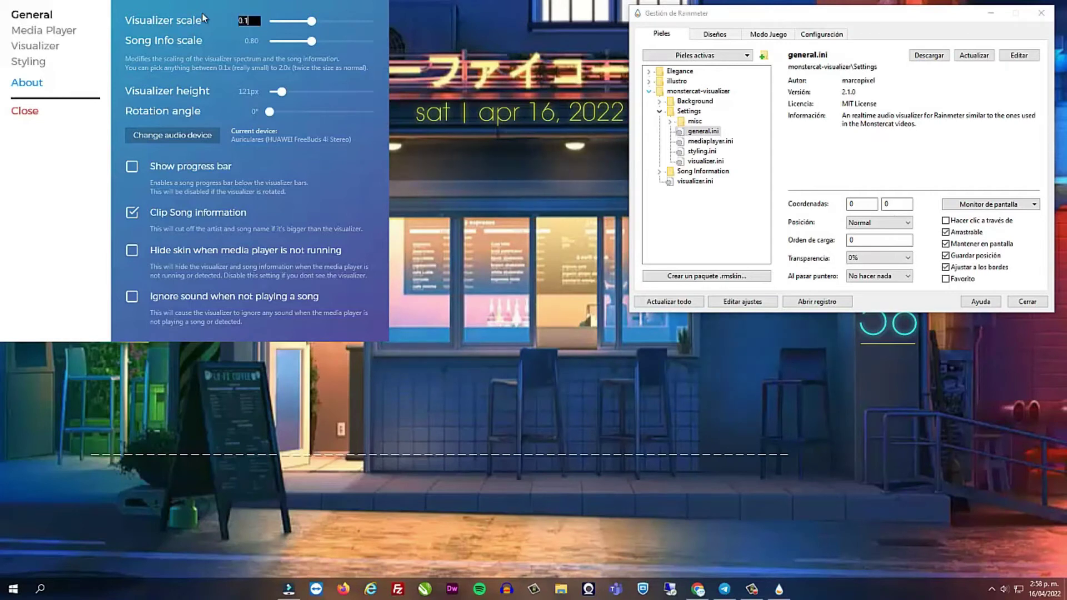
{"action": "key", "text": "Return"}
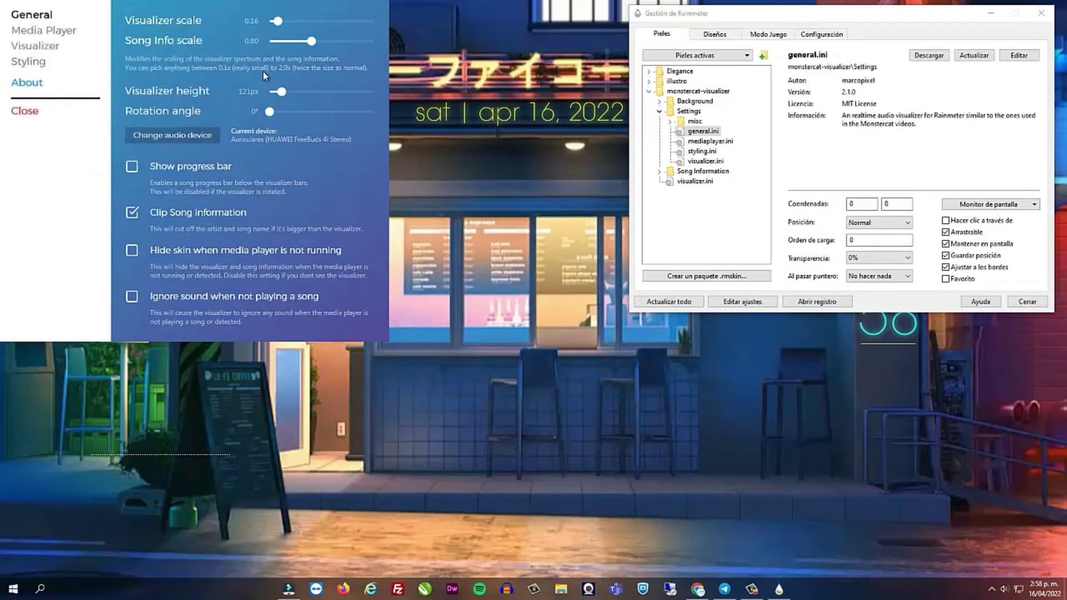
- Set the visualizer height to 72 px and the rotation angle to 90°
{"action": "left_click", "coordinate": [247, 92]}
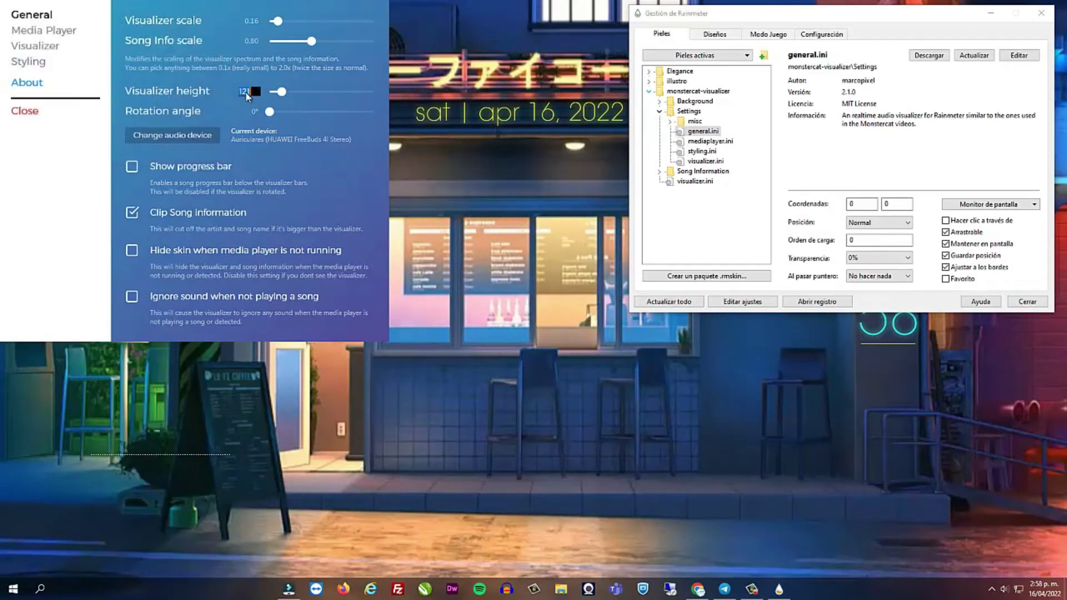
{"action": "left_click", "coordinate": [245, 138]}
{"action": "left_click", "coordinate": [255, 112]}
{"action": "type", "text": "9"}
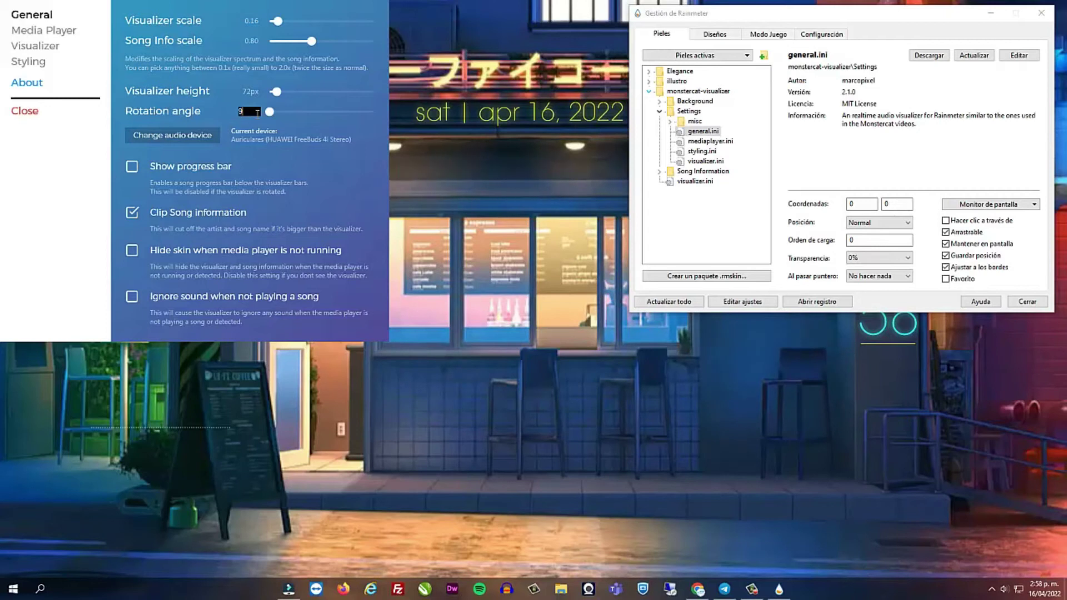
{"action": "type", "text": "0"}
{"action": "key", "text": "Return"}
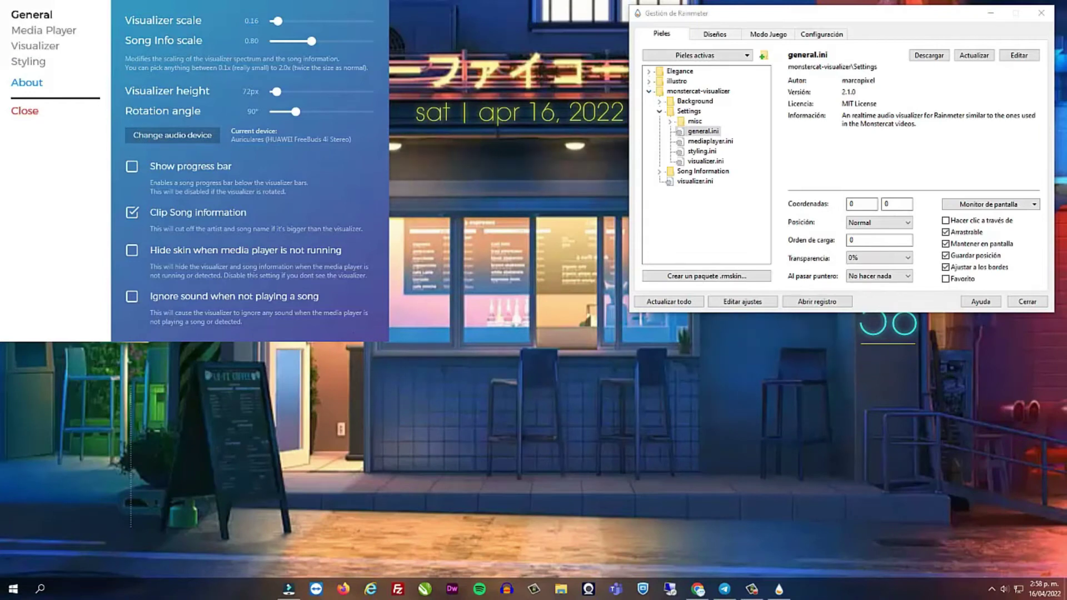
- Set the visualizer's bar width to 28 px, bar gap to 20 px and bar count to 35
{"action": "left_click", "coordinate": [36, 53]}
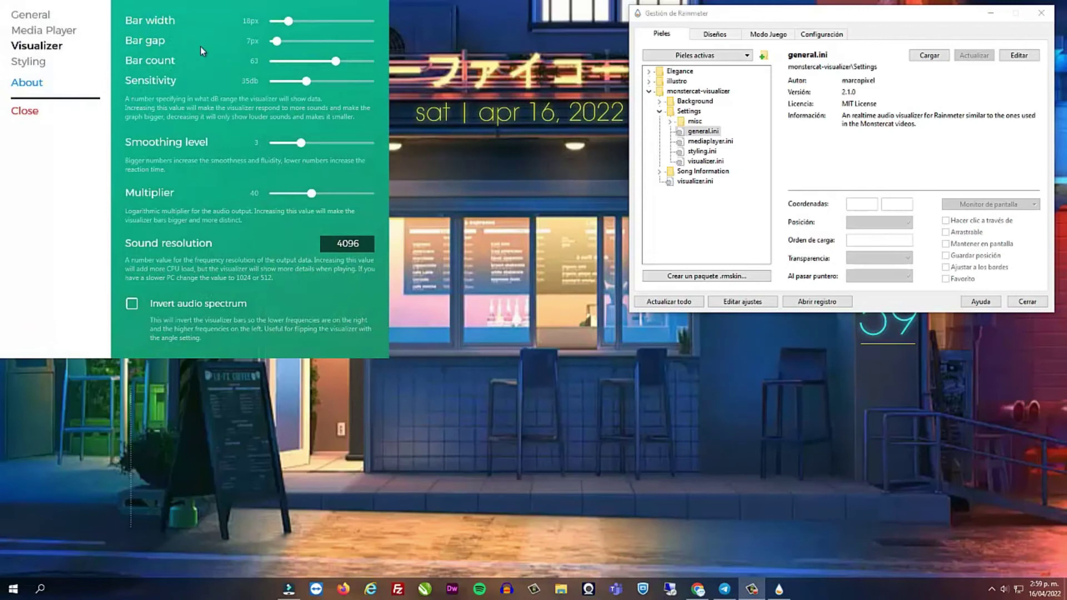
{"action": "left_click", "coordinate": [252, 22]}
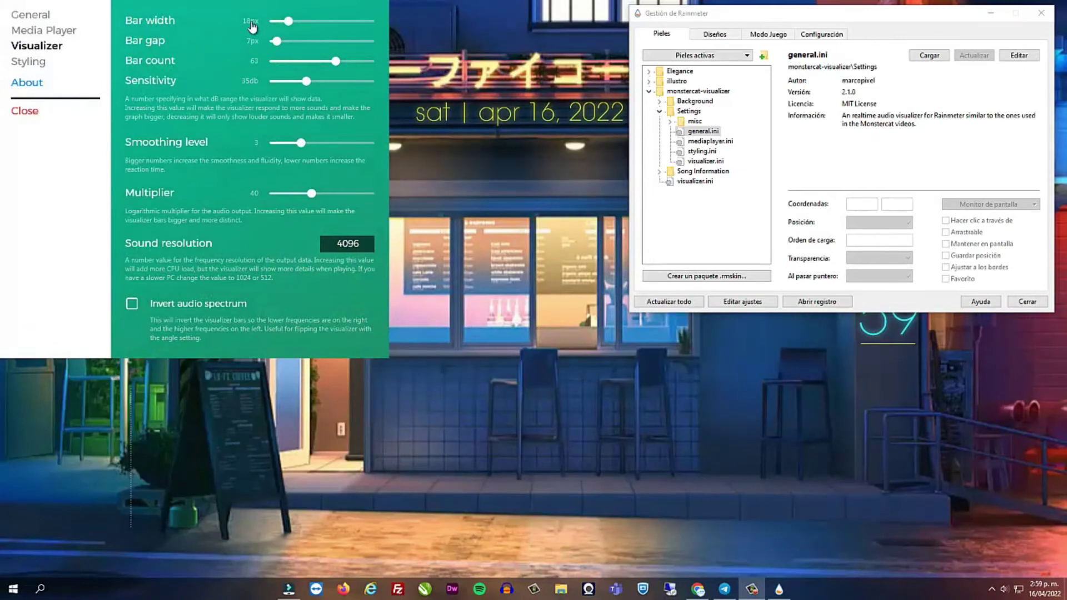
{"action": "type", "text": "28"}
{"action": "key", "text": "Return"}
{"action": "left_click_drag", "start_coordinate": [221, 10], "coordinate": [613, 59]}
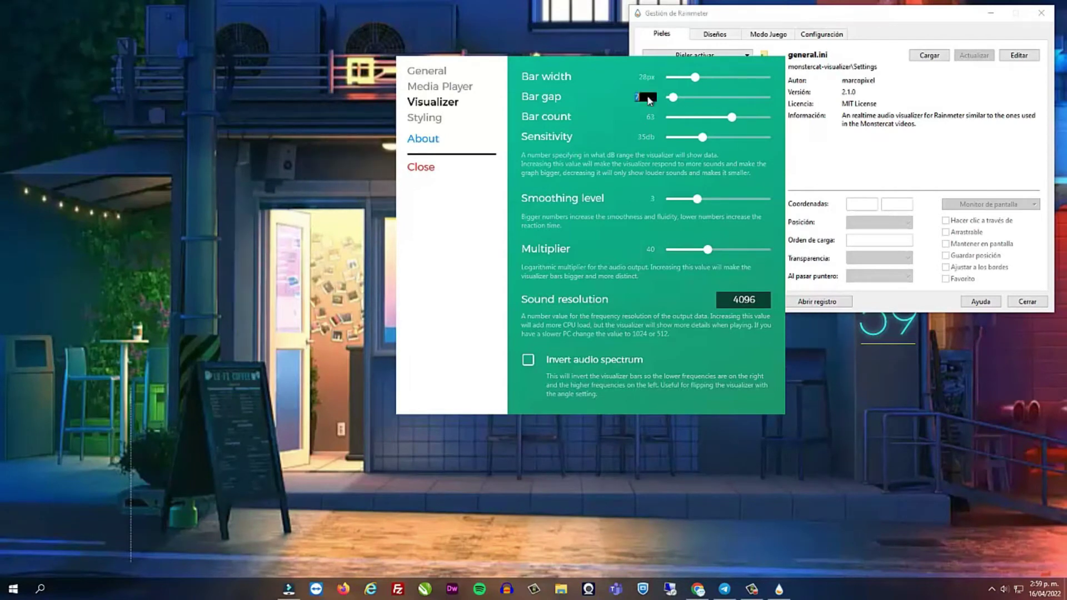
{"action": "key", "text": "Return"}
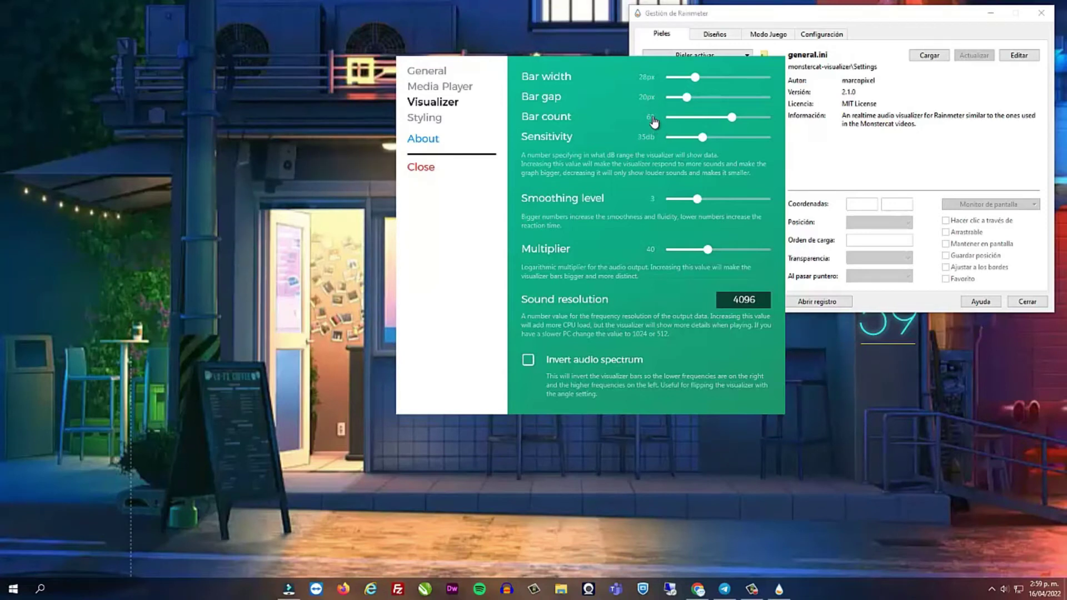
{"action": "type", "text": "35"}
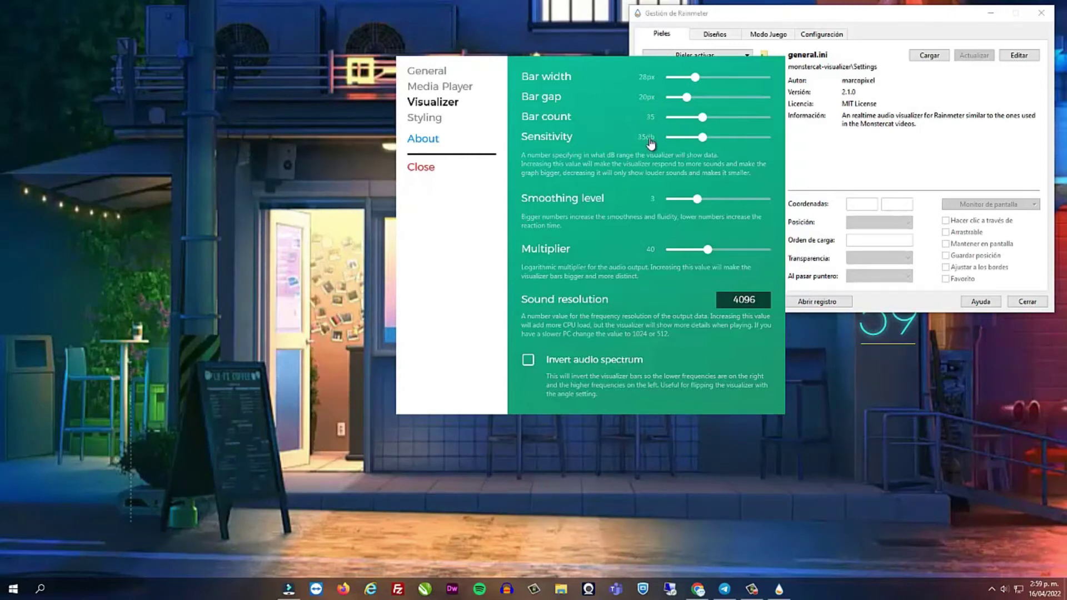
- Set the visualizer's sensitivity to 27 db and enter its smoothing level
{"action": "left_click", "coordinate": [646, 138]}
{"action": "type", "text": "27"}
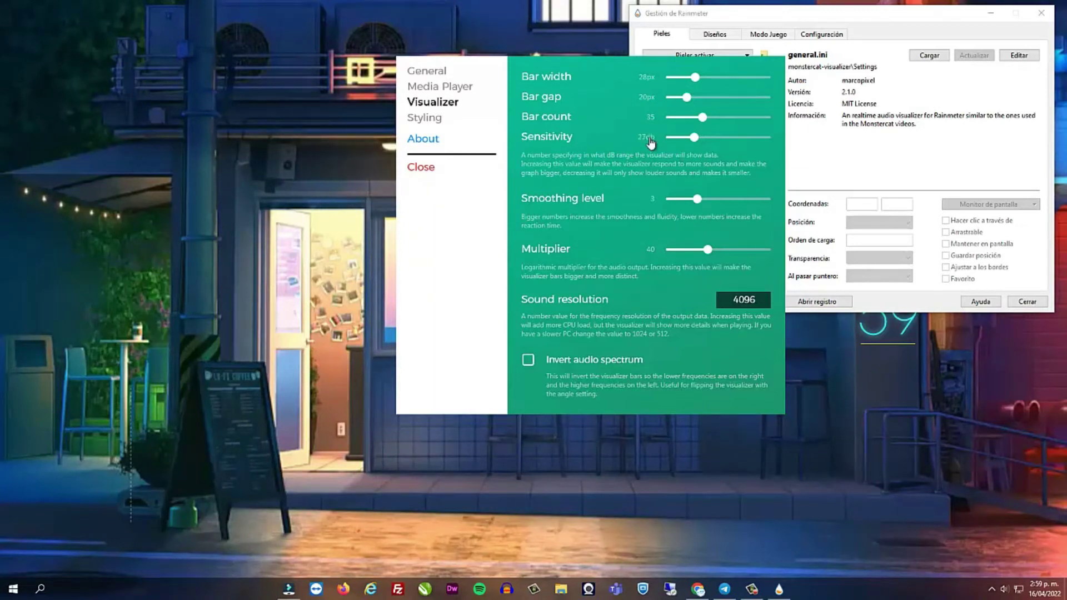
{"action": "left_click", "coordinate": [654, 200]}
{"action": "key", "text": "Return"}
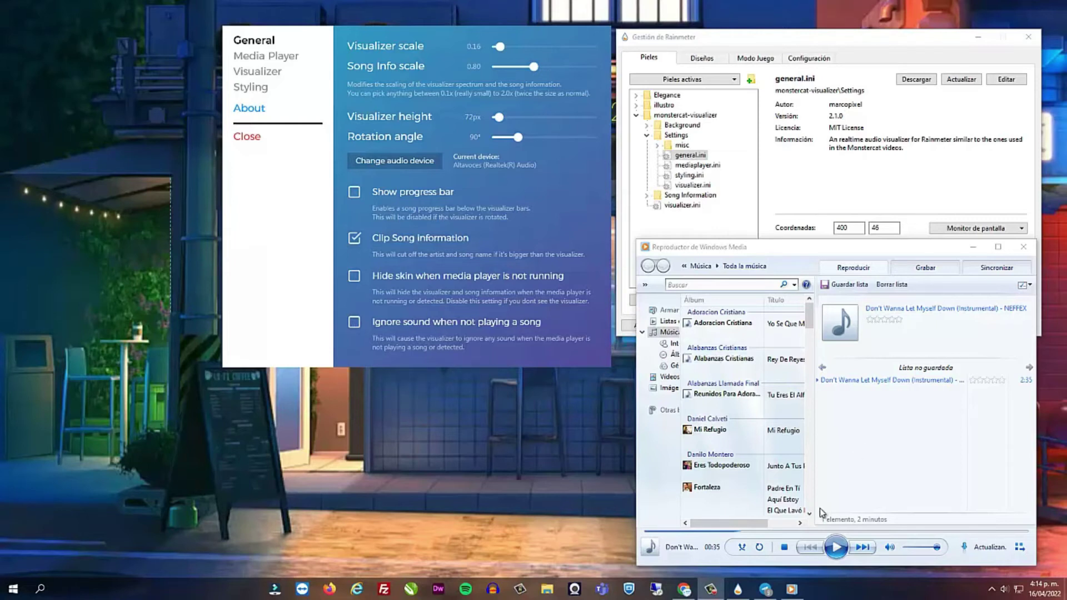
- Play the song in Windows Media Player and choose Windows Media Player as the visualizer's media player
{"action": "left_click", "coordinate": [836, 549]}
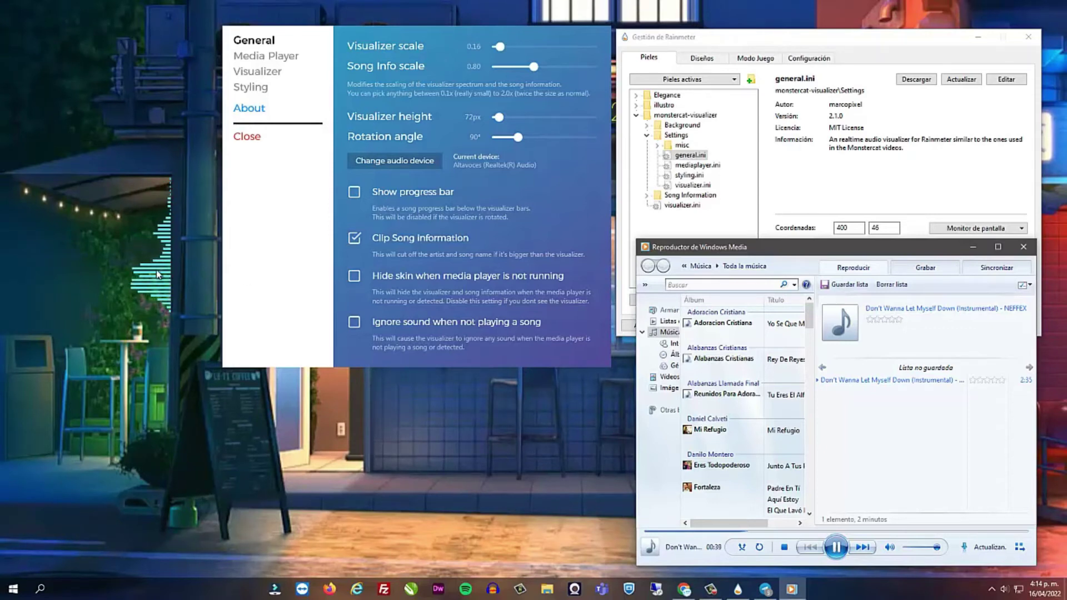
{"action": "left_click", "coordinate": [277, 65]}
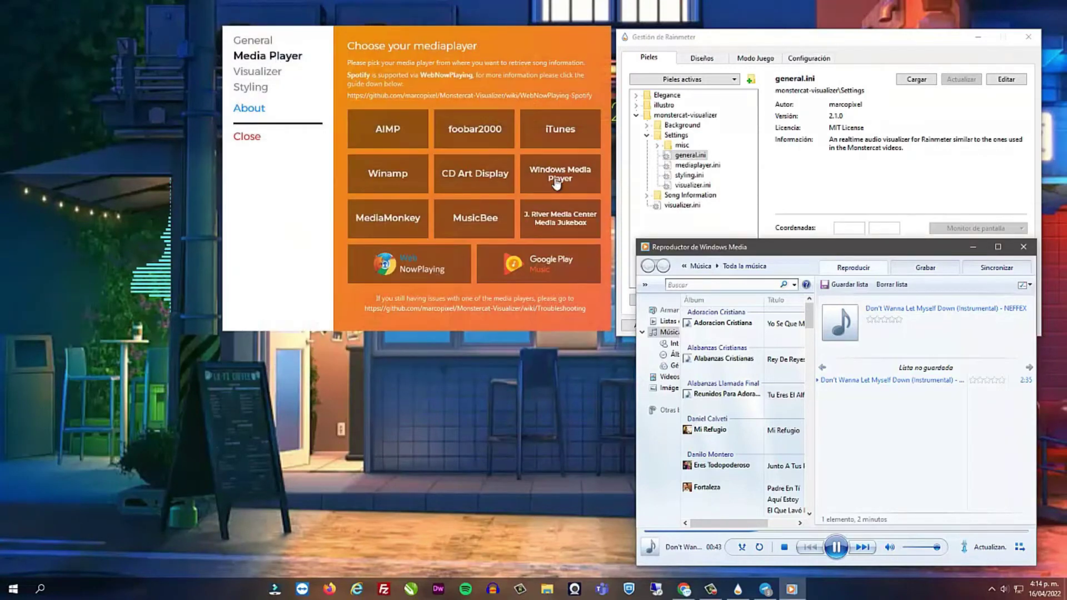
{"action": "left_click", "coordinate": [557, 181]}
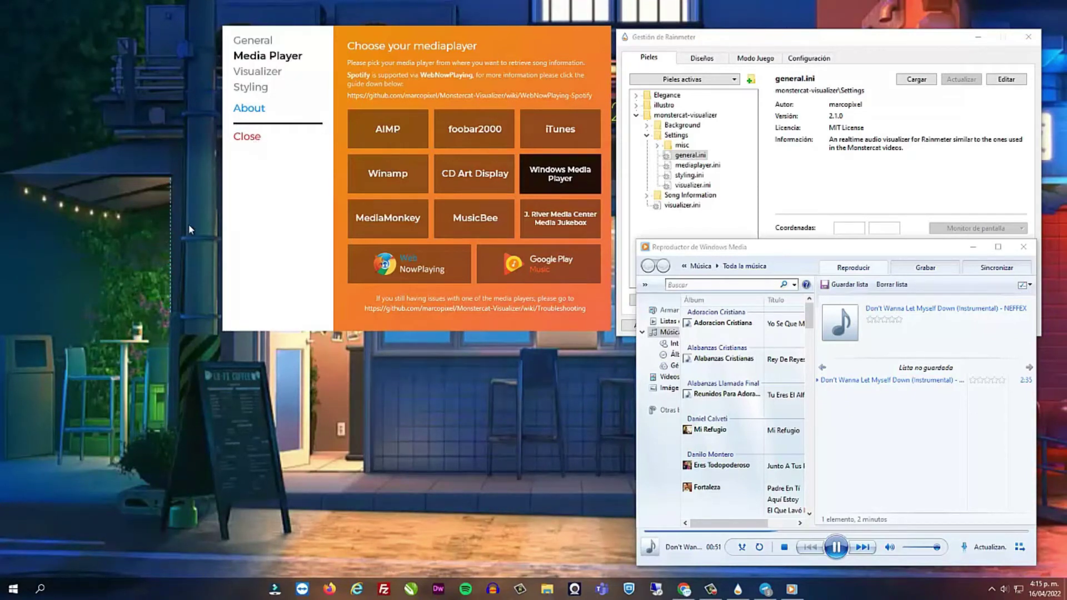
- Minimize Windows Media Player and the Rainmeter manager, and open the visualizer's Styling settings
{"action": "left_click", "coordinate": [974, 246]}
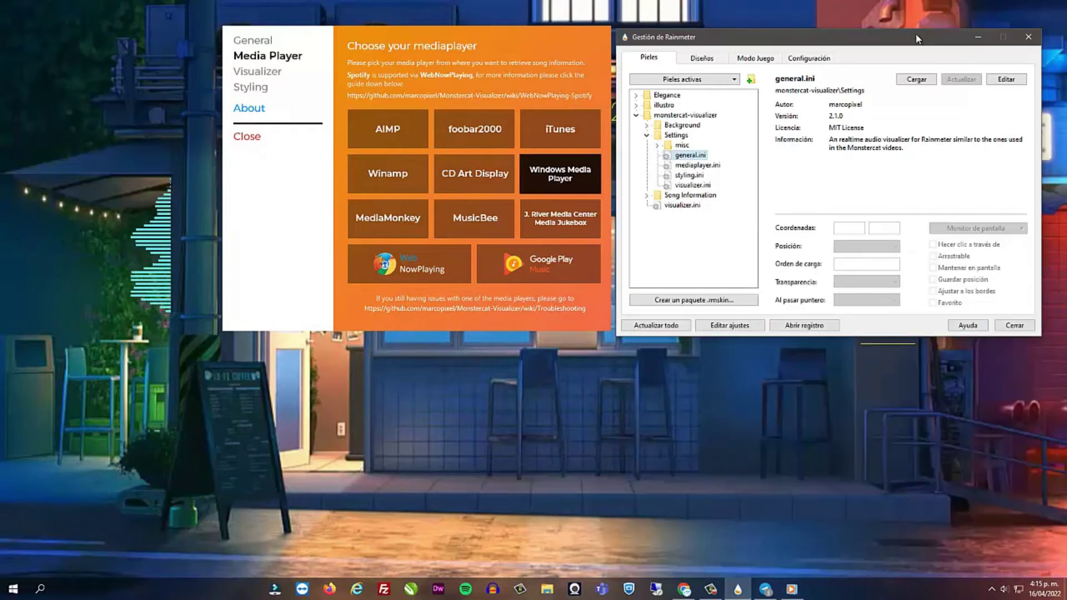
{"action": "left_click", "coordinate": [977, 35]}
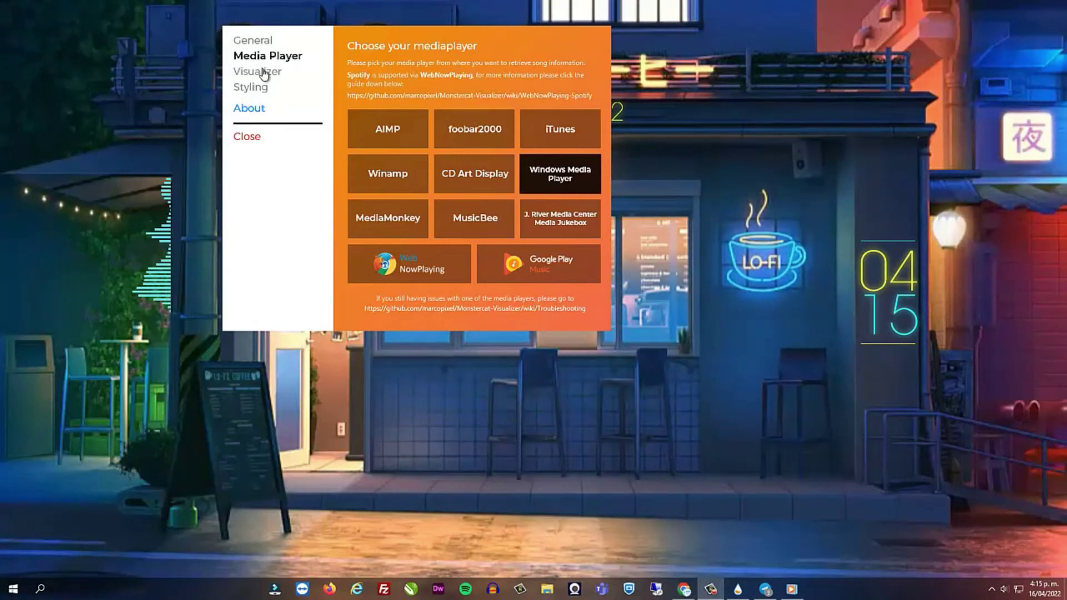
{"action": "left_click", "coordinate": [257, 90]}
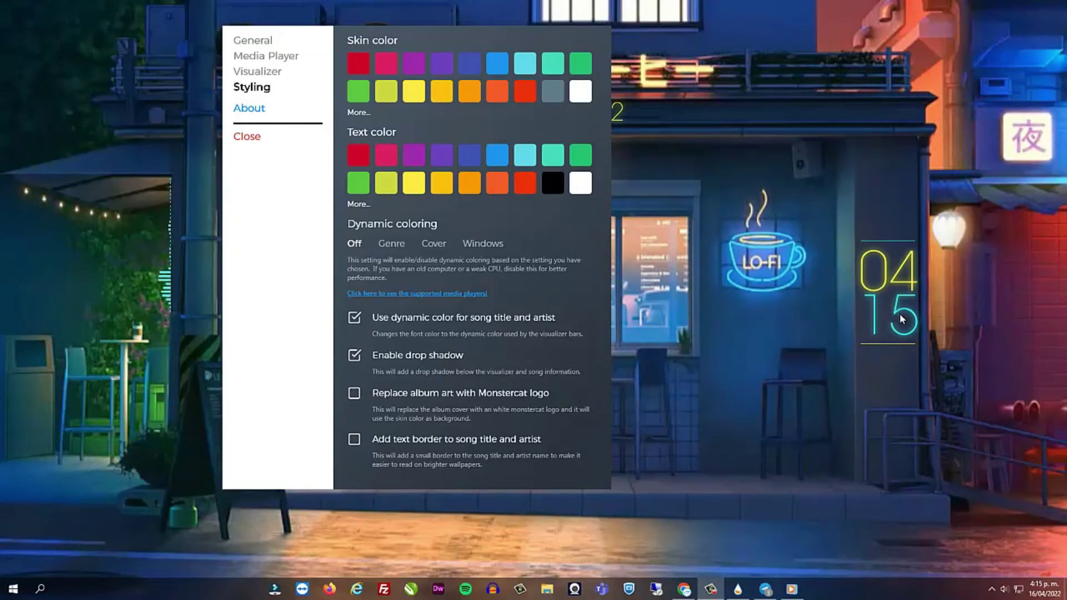
- Set the visualizer's skin color to RGB 60,244,244, sampled from the clock's cyan minutes, and close the visualizer settings
{"action": "left_click", "coordinate": [357, 116]}
{"action": "left_click", "coordinate": [605, 339]}
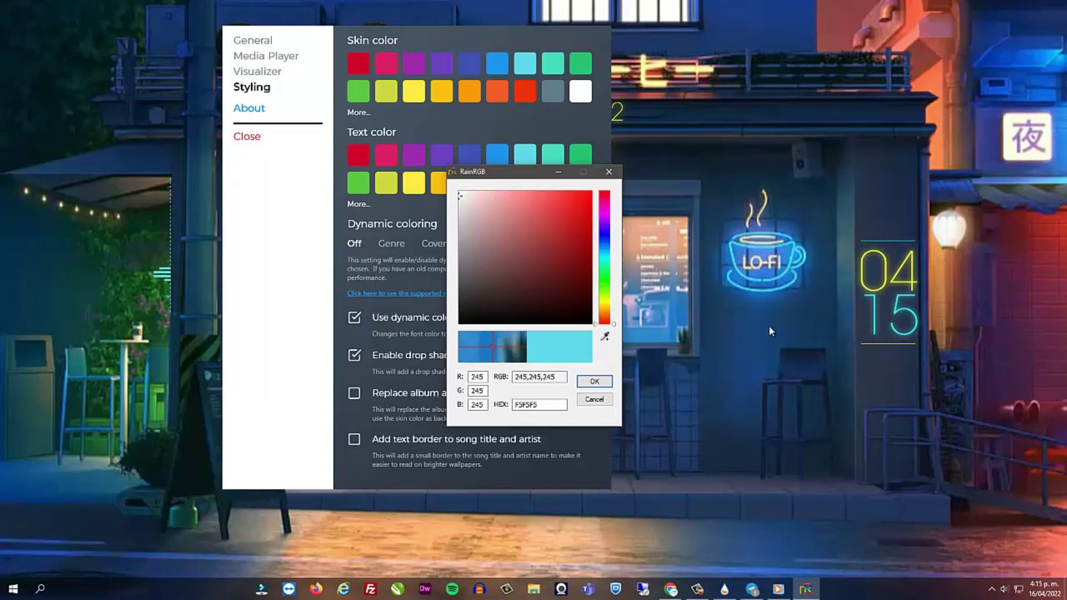
{"action": "left_click", "coordinate": [875, 309]}
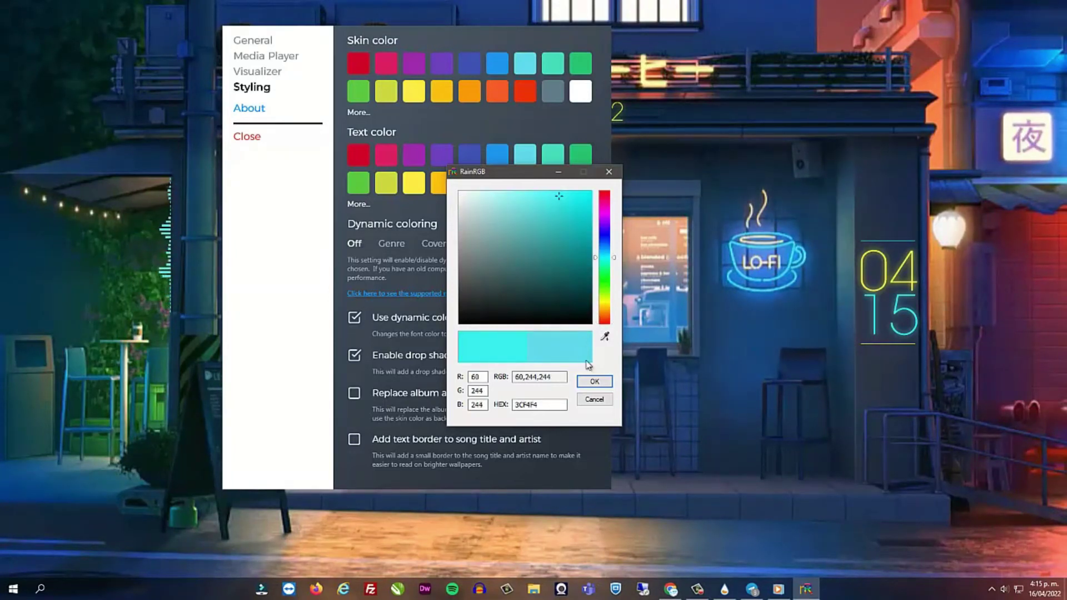
{"action": "left_click", "coordinate": [595, 381]}
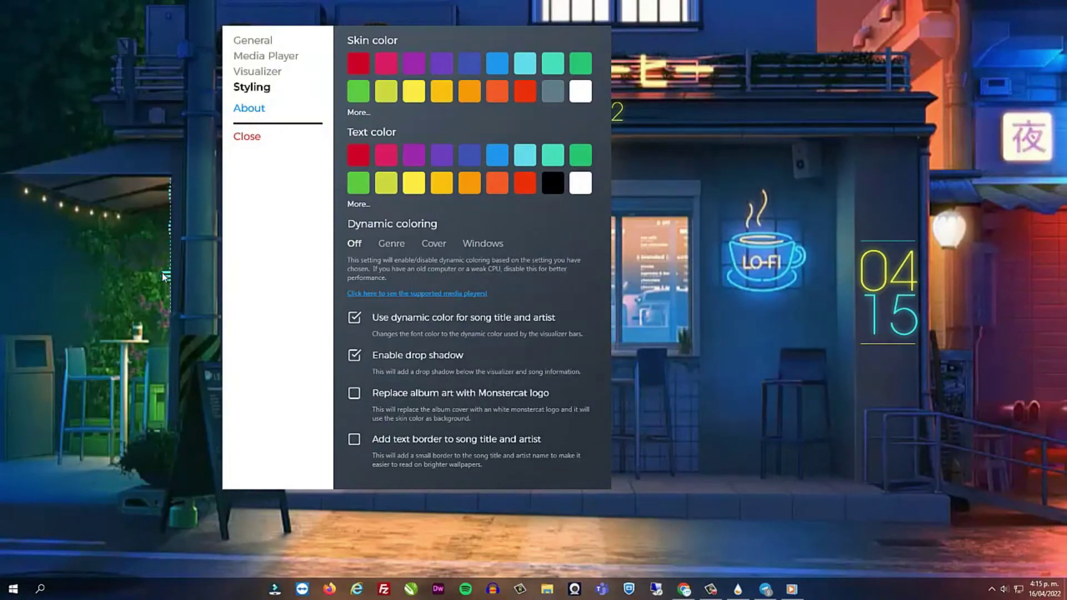
{"action": "left_click", "coordinate": [248, 138]}
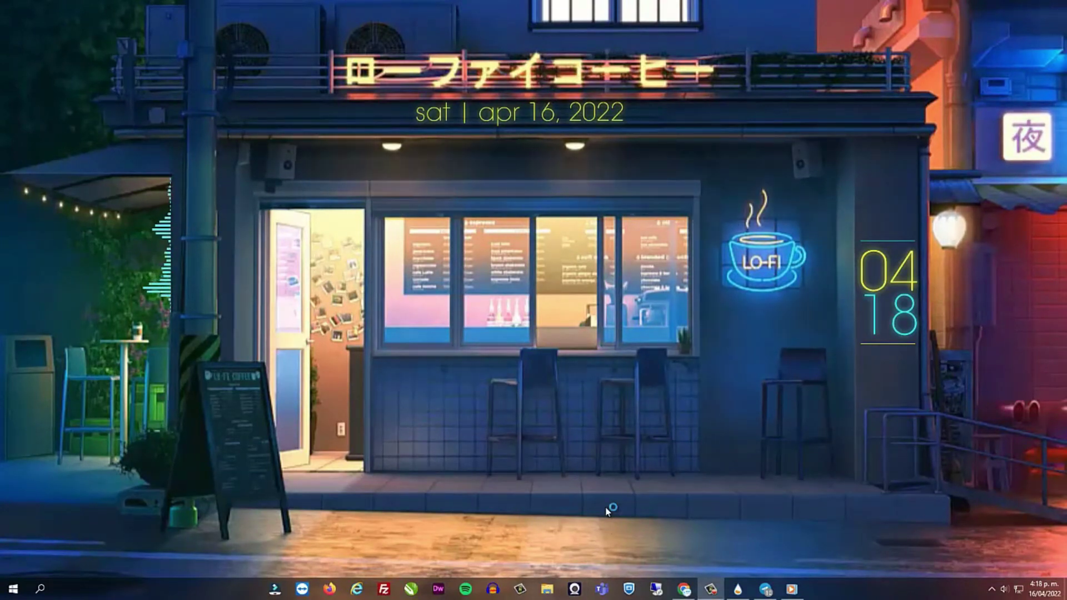
- Copy the Dock folder from the lo-fi theme's MODIFIED SKIN folder, inside Cafe Lofi in Downloads
{"action": "key", "text": "super+e"}
{"action": "left_click", "coordinate": [61, 146]}
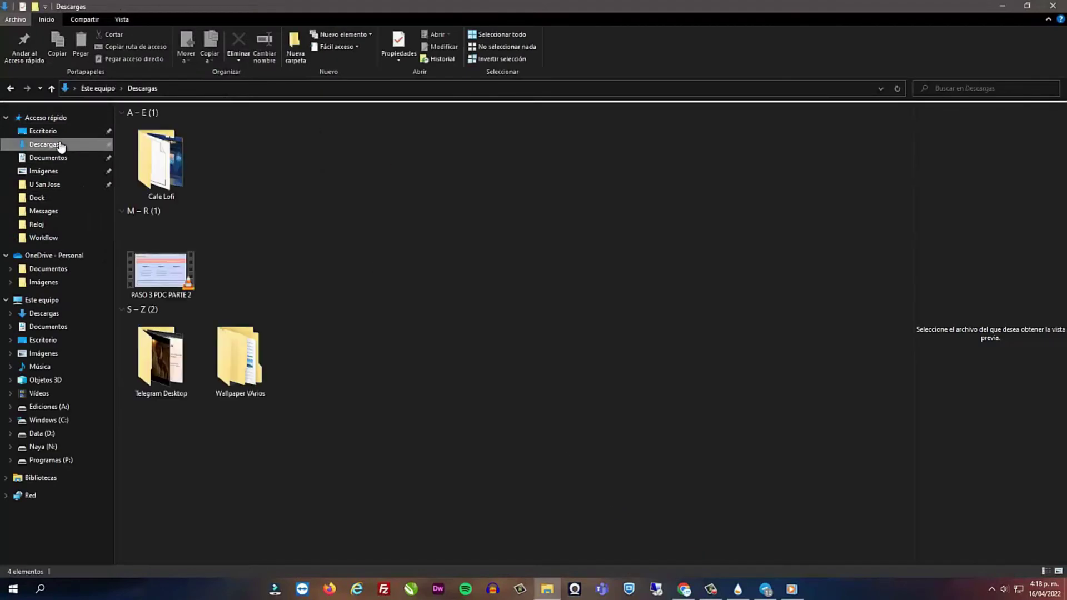
{"action": "double_click", "coordinate": [168, 149]}
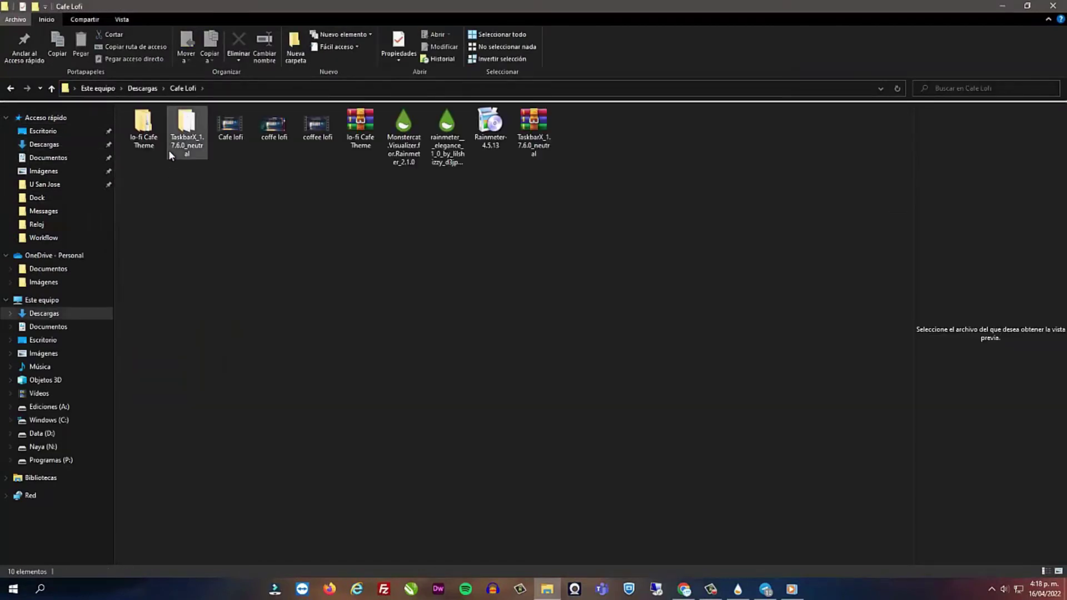
{"action": "left_click", "coordinate": [148, 125]}
{"action": "double_click", "coordinate": [140, 131]}
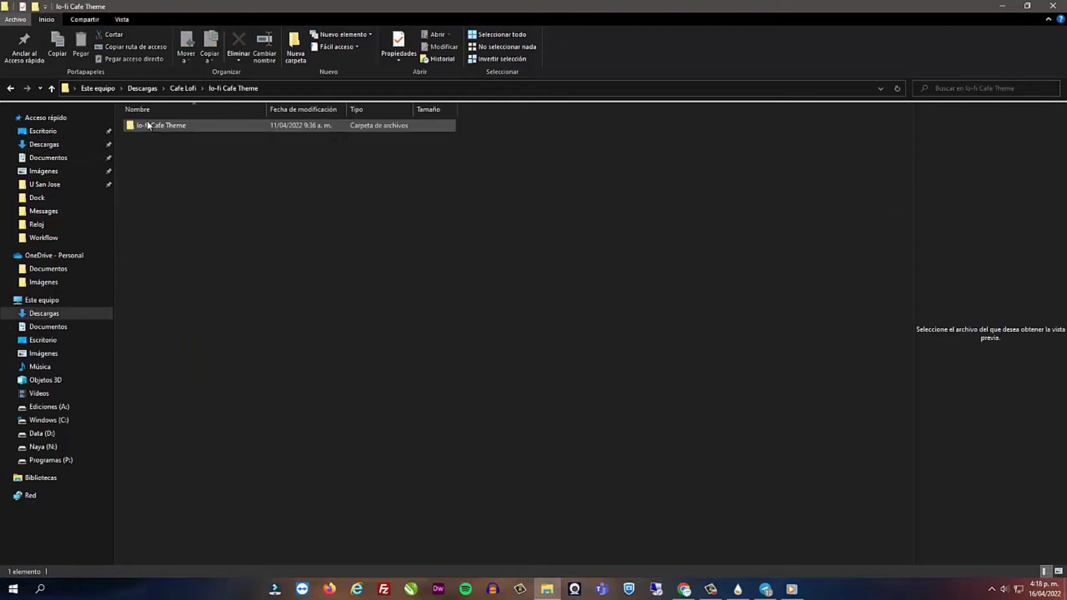
{"action": "double_click", "coordinate": [148, 132]}
{"action": "double_click", "coordinate": [148, 132]}
{"action": "left_click", "coordinate": [149, 129]}
{"action": "right_click", "coordinate": [147, 122]}
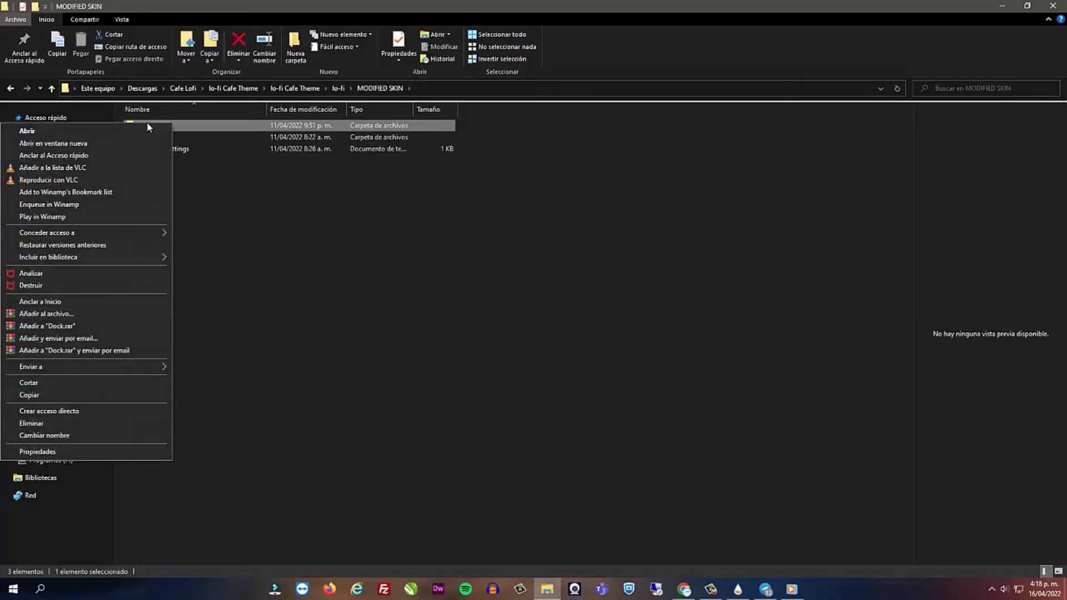
{"action": "left_click", "coordinate": [92, 395]}
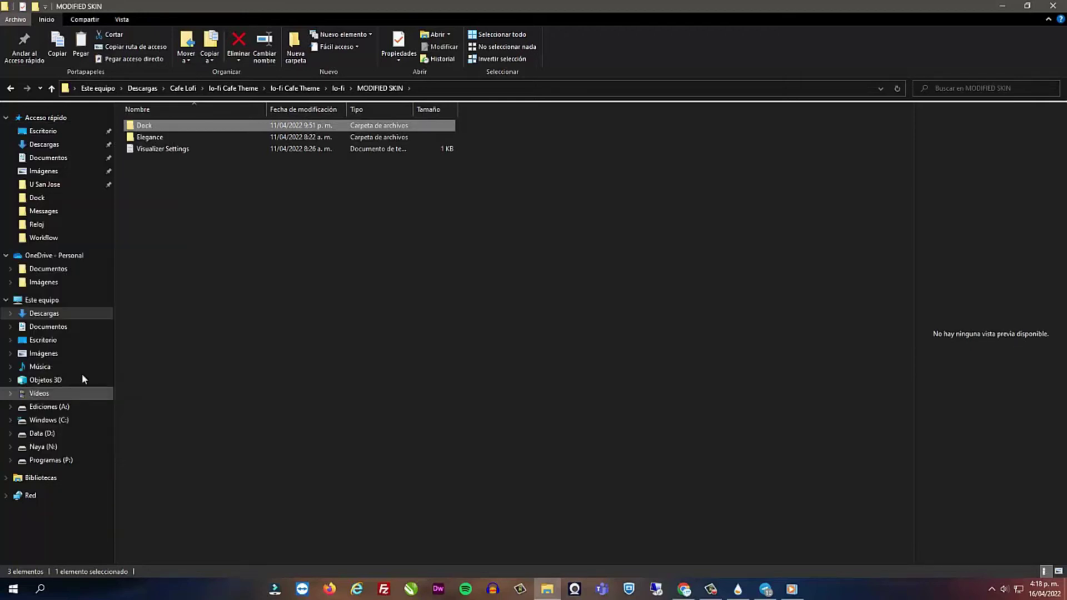
- Paste the Dock folder into Documents\Rainmeter\Skins and close the file window
{"action": "left_click", "coordinate": [69, 326]}
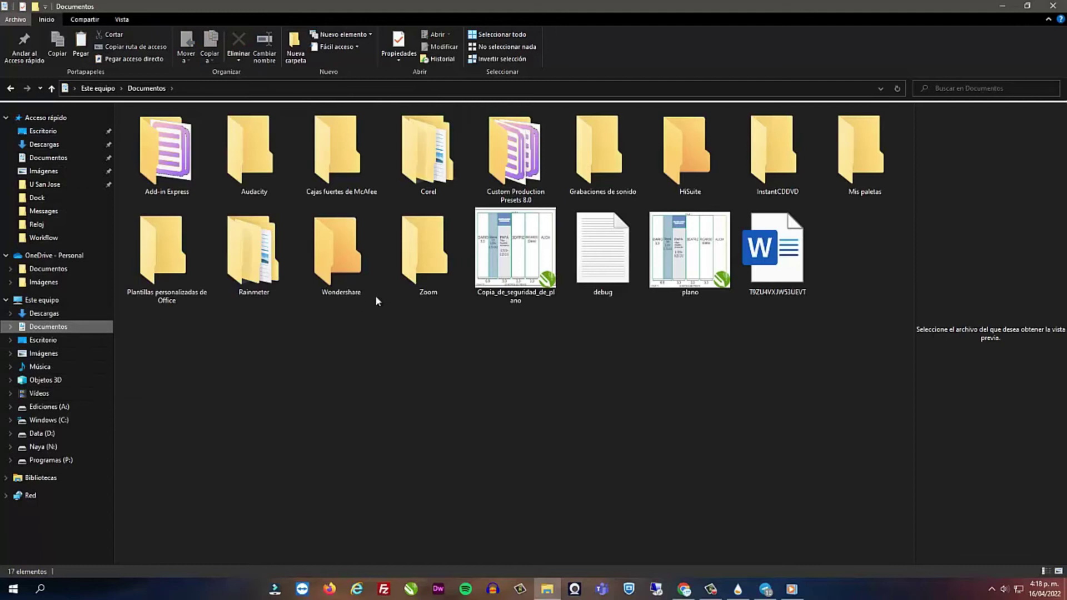
{"action": "left_click", "coordinate": [250, 272]}
{"action": "double_click", "coordinate": [251, 264]}
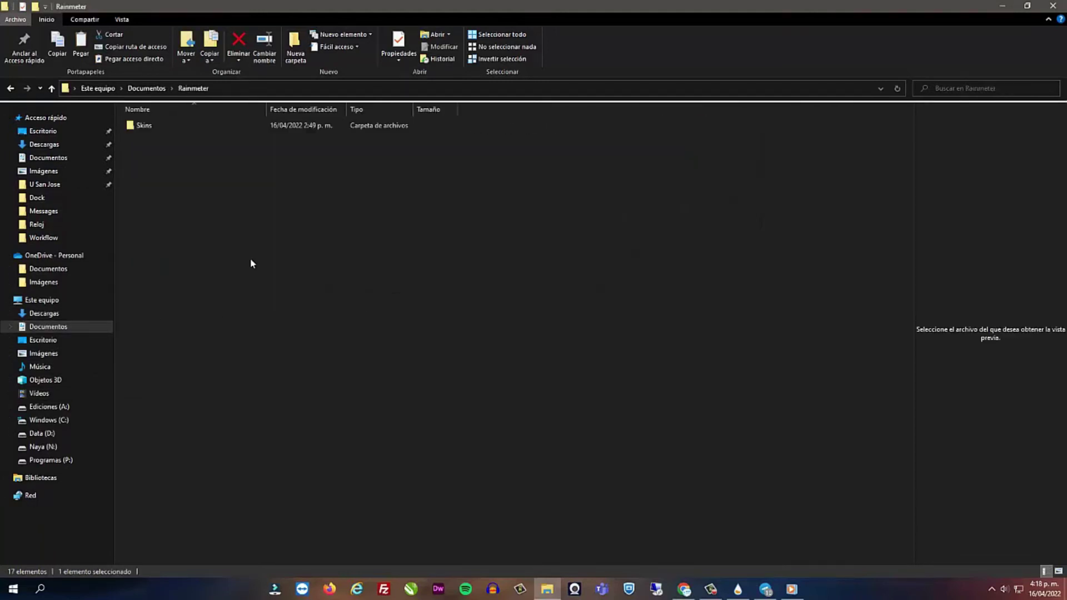
{"action": "double_click", "coordinate": [161, 124]}
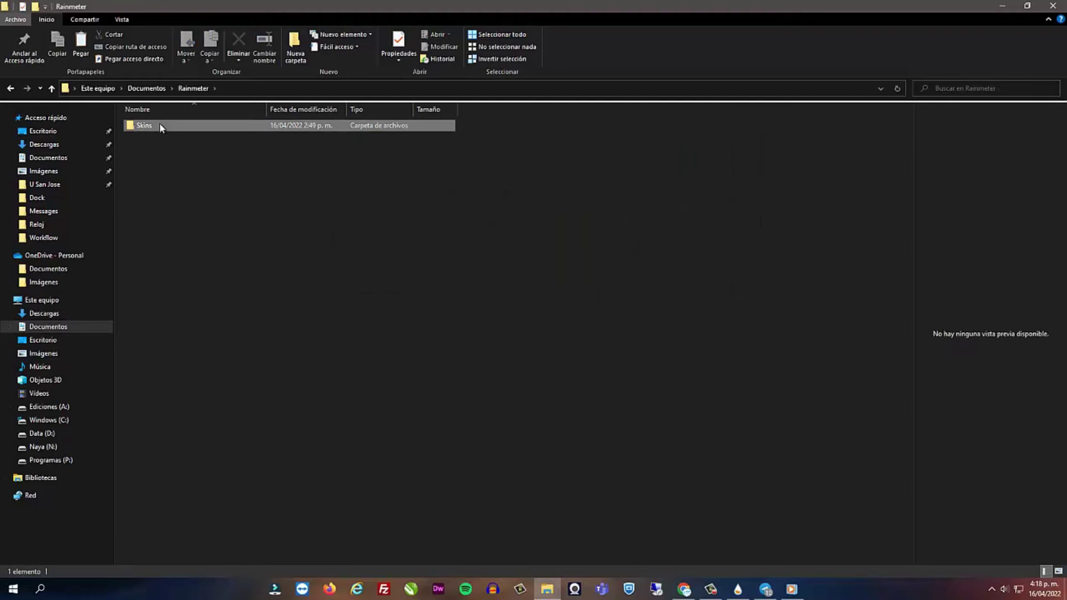
{"action": "right_click", "coordinate": [207, 245]}
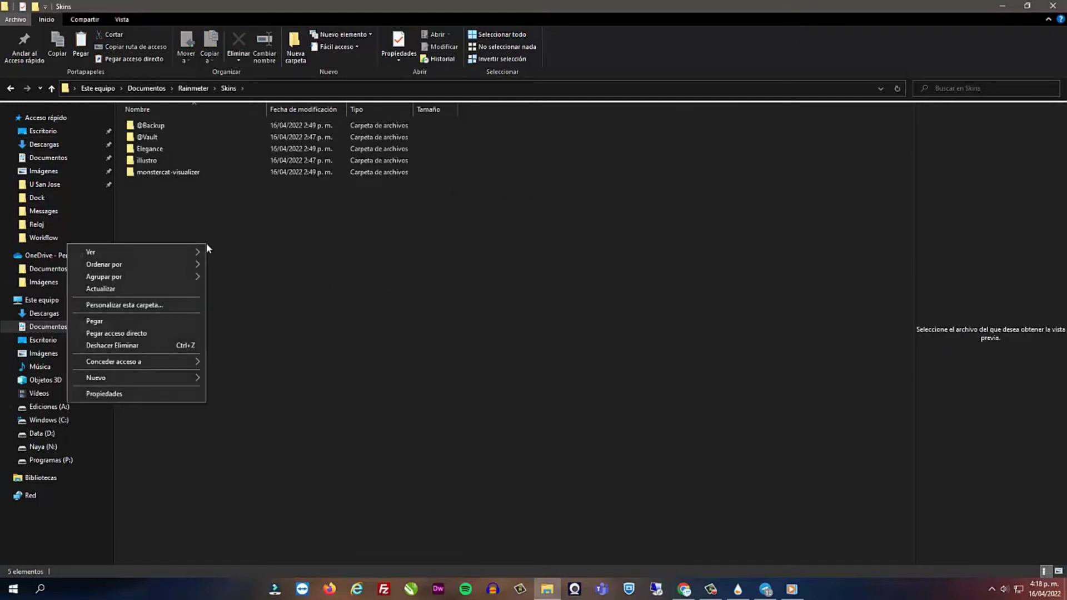
{"action": "left_click", "coordinate": [132, 322]}
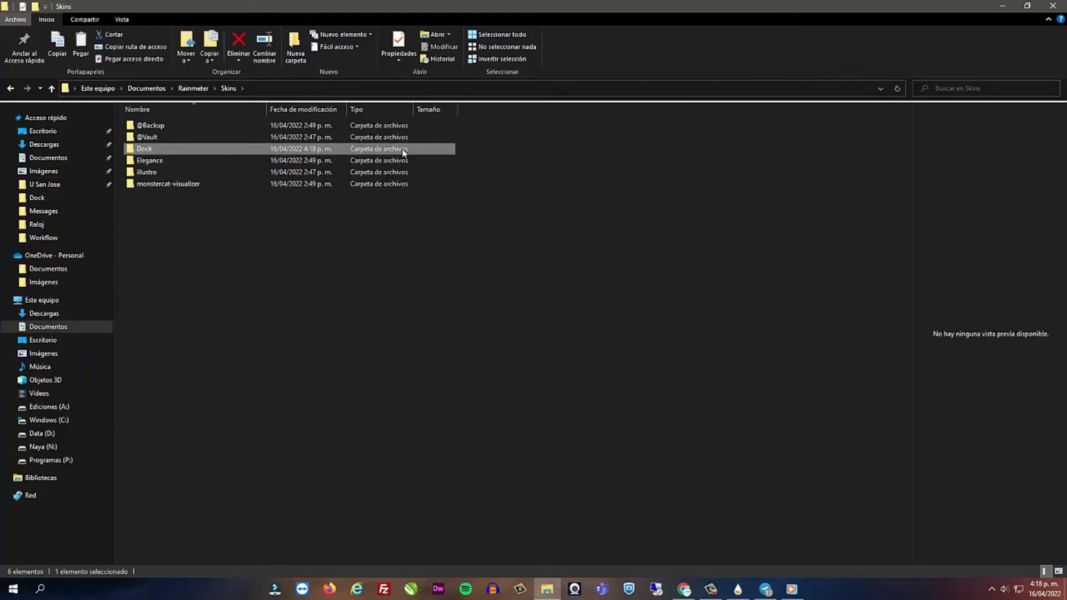
{"action": "left_click", "coordinate": [1054, 10]}
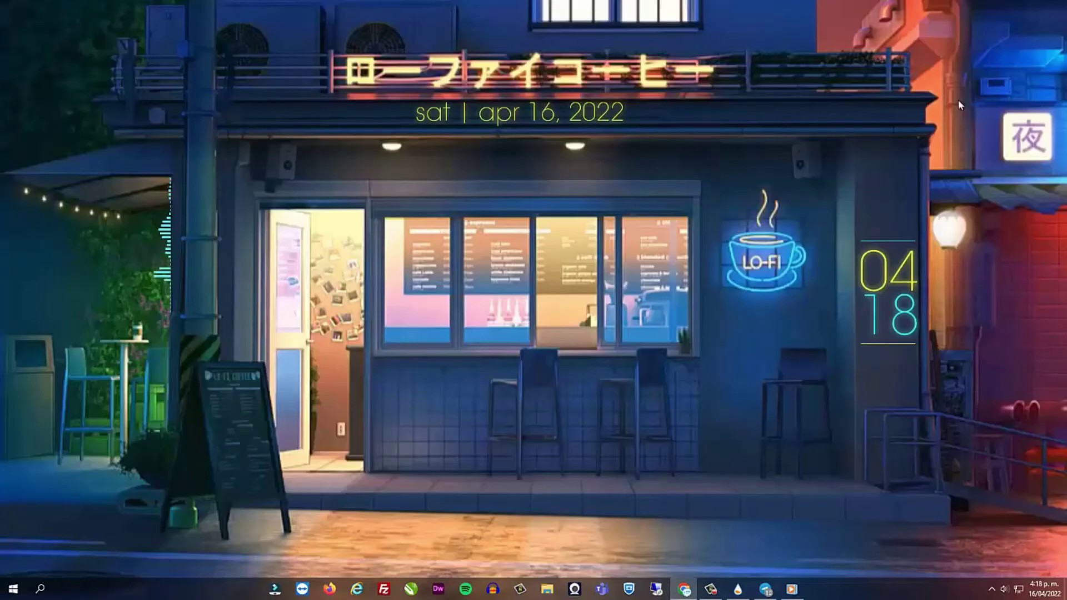
- Bring up the Rainmeter manager and refresh all skins
{"action": "left_click", "coordinate": [991, 589]}
{"action": "left_click", "coordinate": [993, 547]}
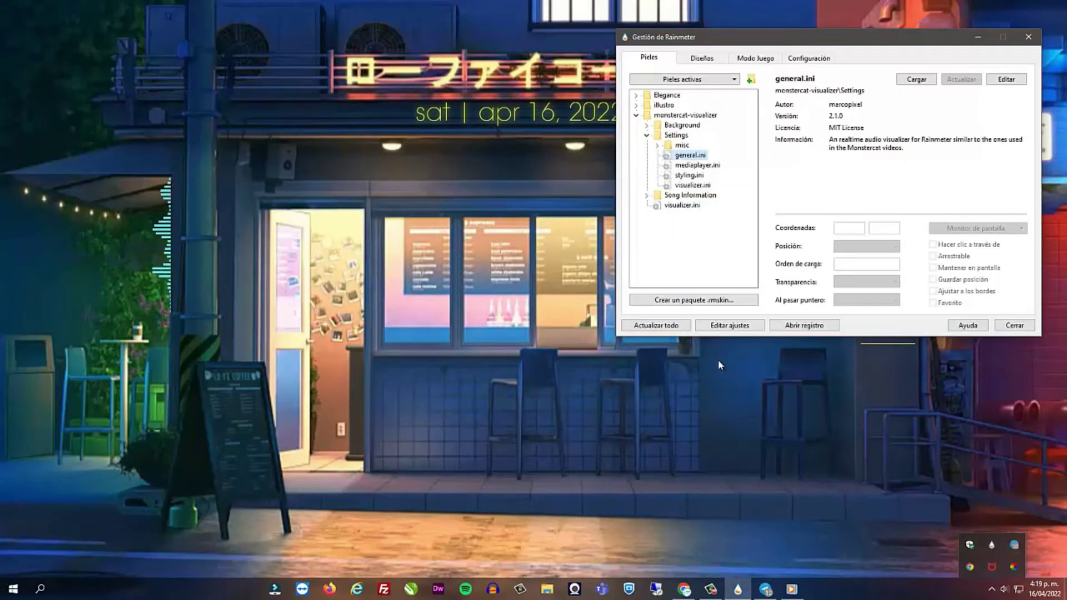
{"action": "left_click", "coordinate": [672, 330]}
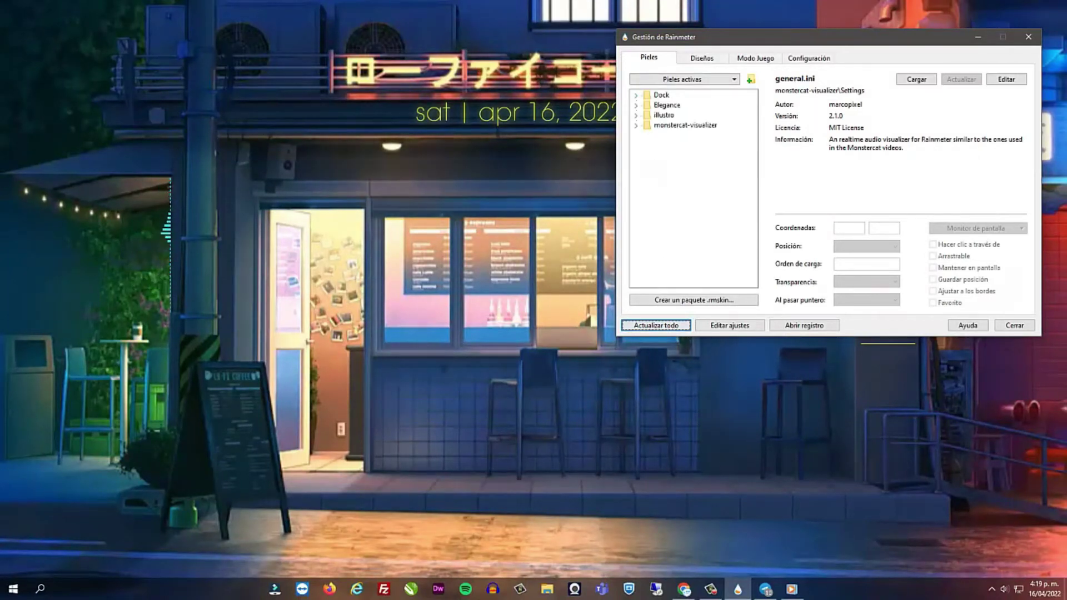
- Load the E-mail.ini skin from the Dock skin's E-mail folder
{"action": "left_click", "coordinate": [519, 197]}
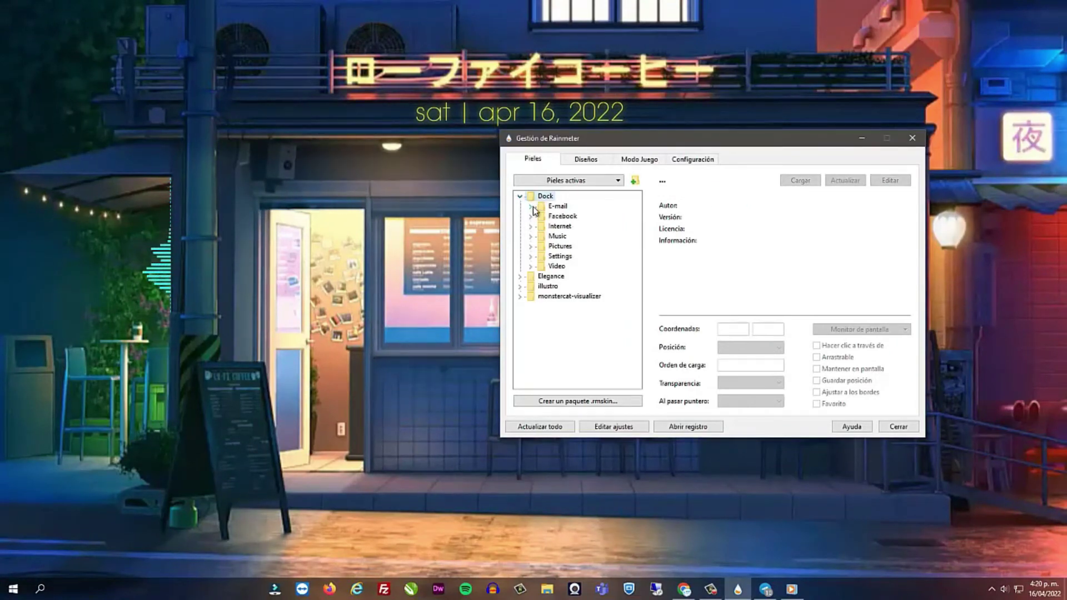
{"action": "left_click", "coordinate": [530, 207]}
{"action": "left_click", "coordinate": [573, 217]}
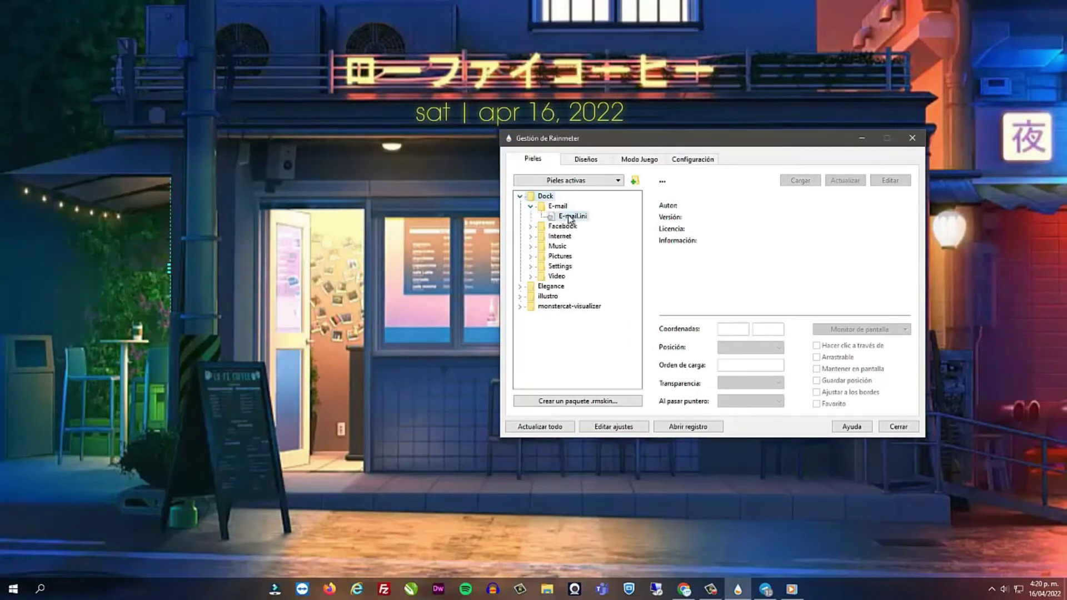
{"action": "left_click", "coordinate": [799, 182]}
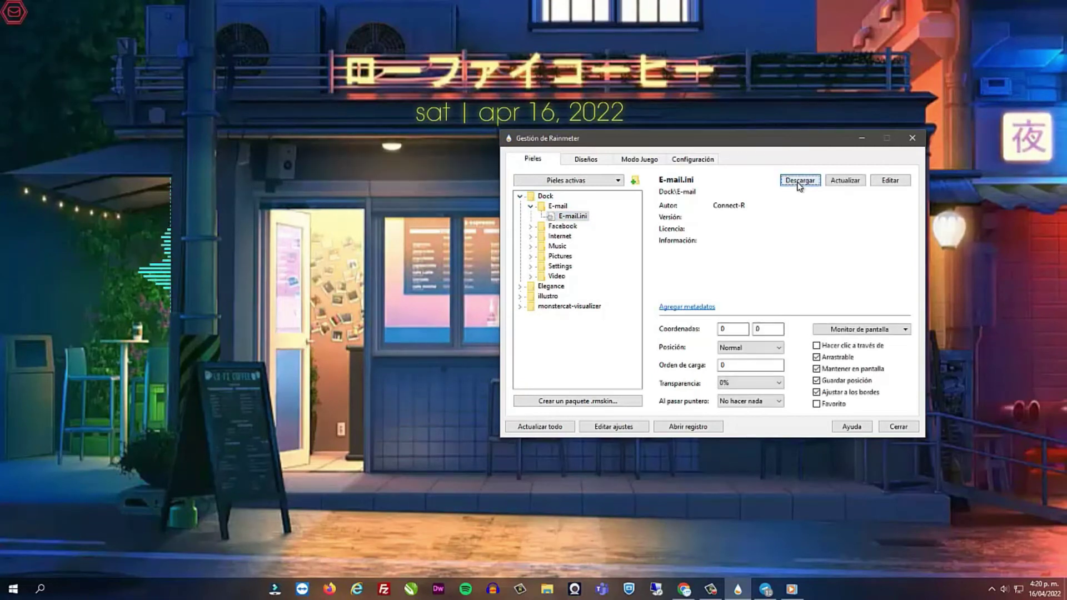
- Load Dock's Facebook.ini skin, place its icon at about 29, 374, and place the E-mail icon directly beneath it
{"action": "left_click", "coordinate": [531, 227]}
{"action": "left_click", "coordinate": [576, 236]}
{"action": "left_click", "coordinate": [805, 182]}
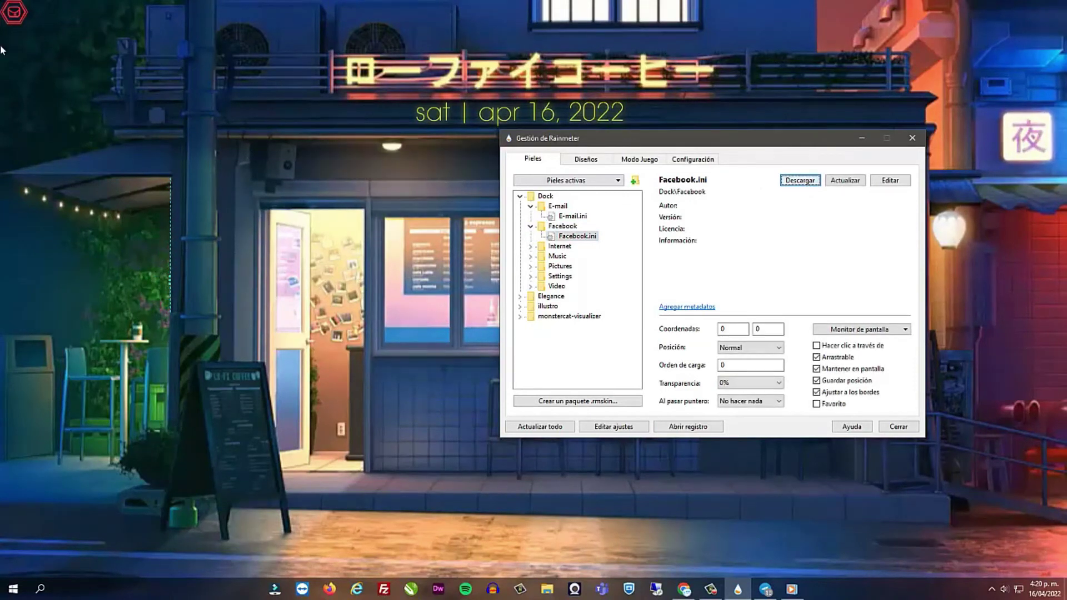
{"action": "left_click_drag", "start_coordinate": [16, 219], "coordinate": [31, 235]}
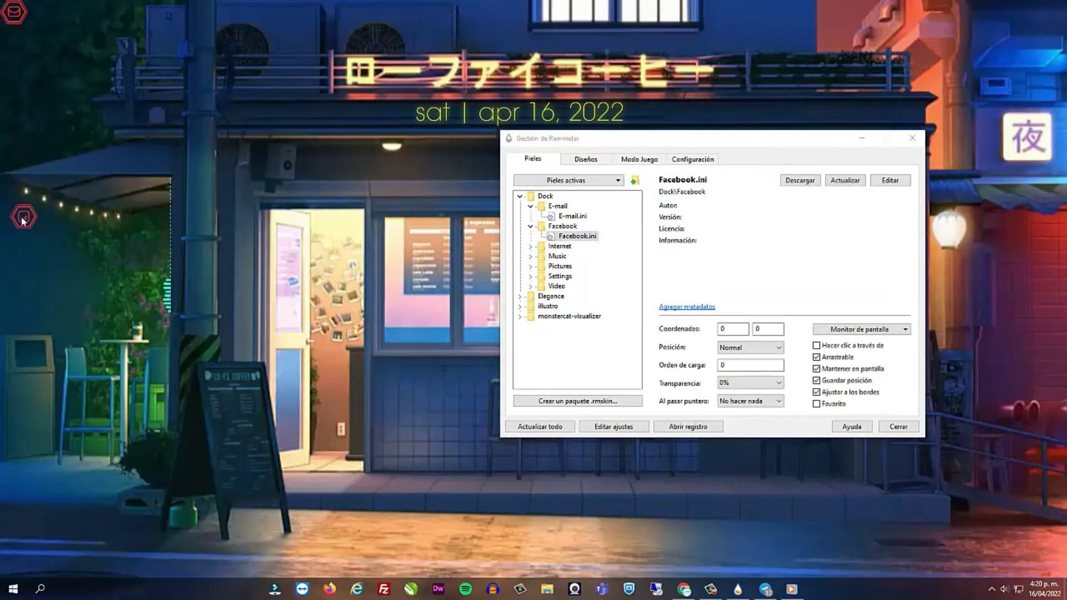
{"action": "left_click_drag", "start_coordinate": [11, 11], "coordinate": [29, 258]}
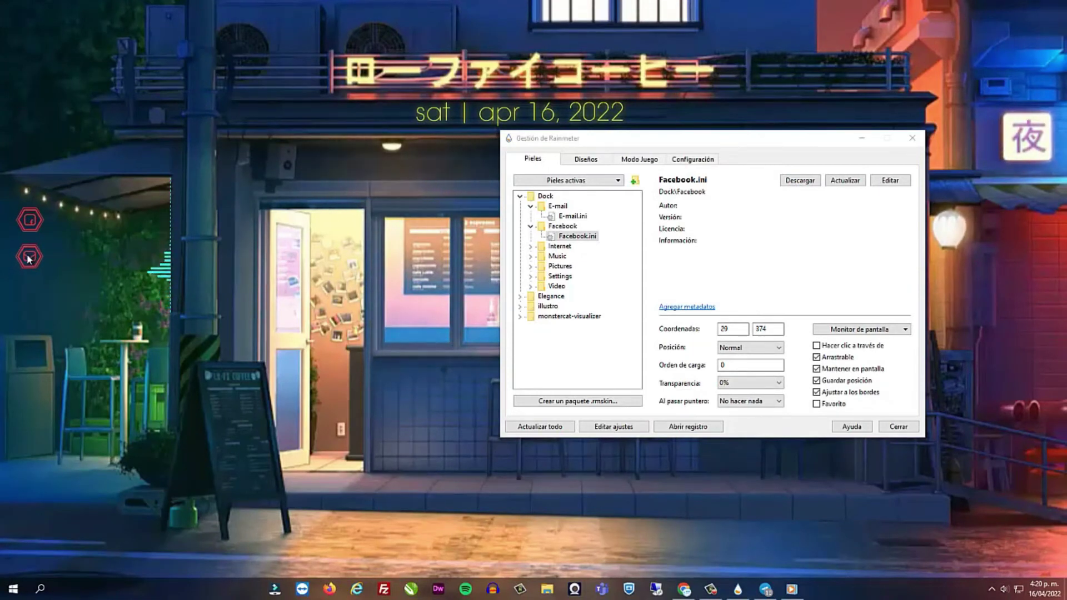
- Load Dock's Internet.ini skin and place its icon beneath the E-mail icon, at about 26, 504
{"action": "left_click", "coordinate": [531, 246]}
{"action": "left_click", "coordinate": [574, 256]}
{"action": "left_click", "coordinate": [801, 181]}
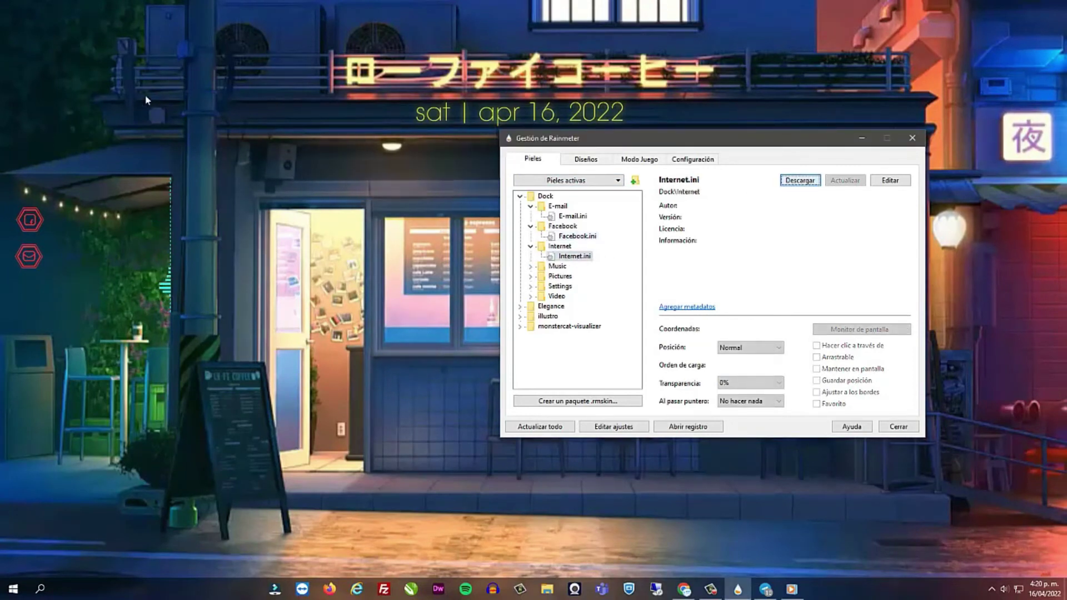
{"action": "left_click_drag", "start_coordinate": [11, 11], "coordinate": [28, 296]}
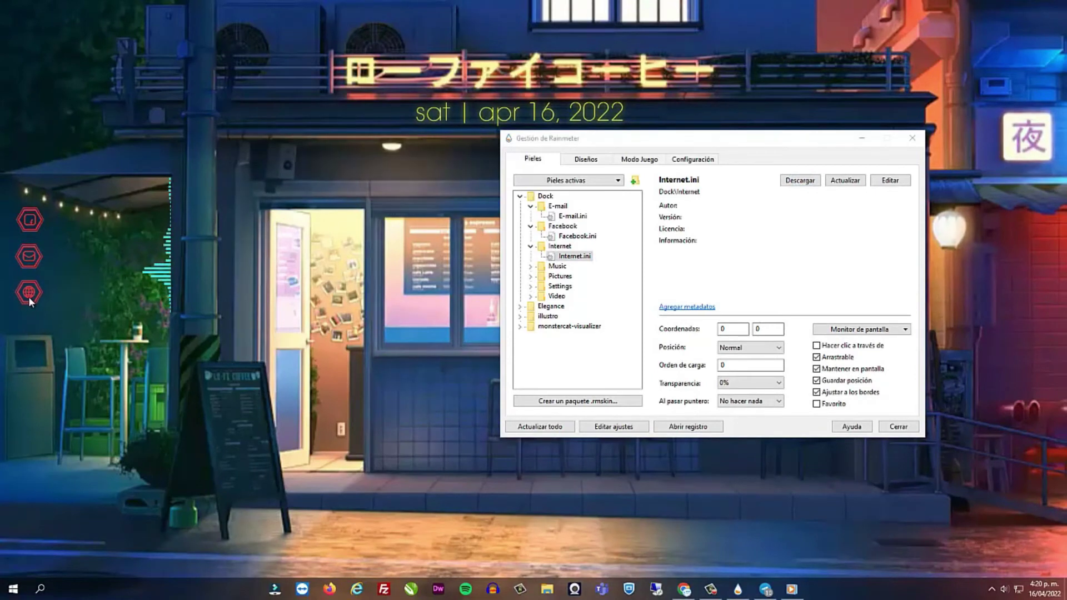
- Load Dock's Music.ini skin and place its icon beneath the Internet icon, at about 25, 573
{"action": "left_click", "coordinate": [530, 266]}
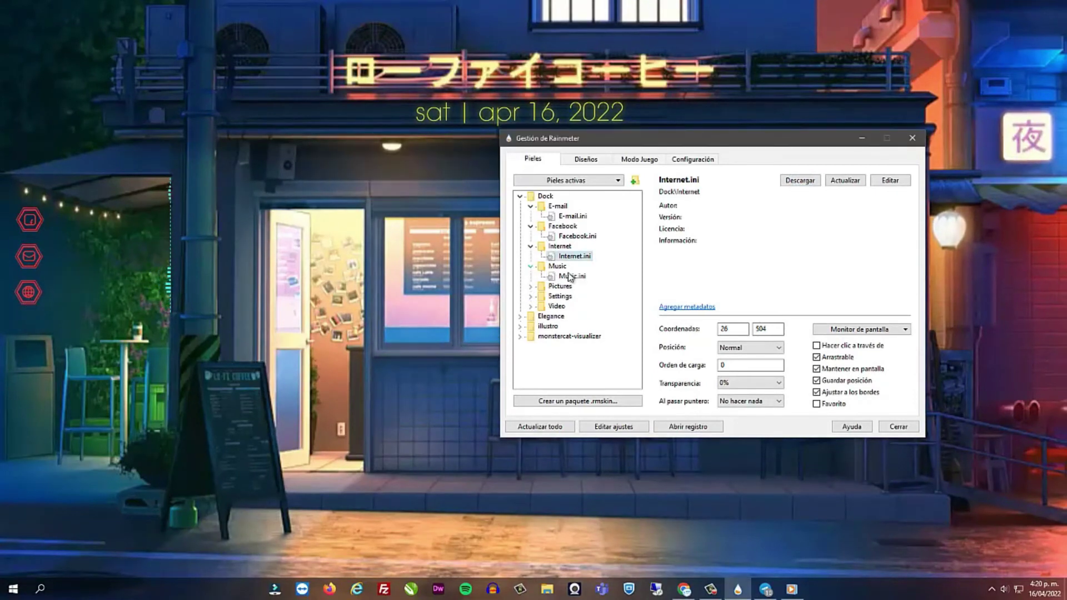
{"action": "left_click", "coordinate": [580, 279]}
{"action": "left_click", "coordinate": [801, 182]}
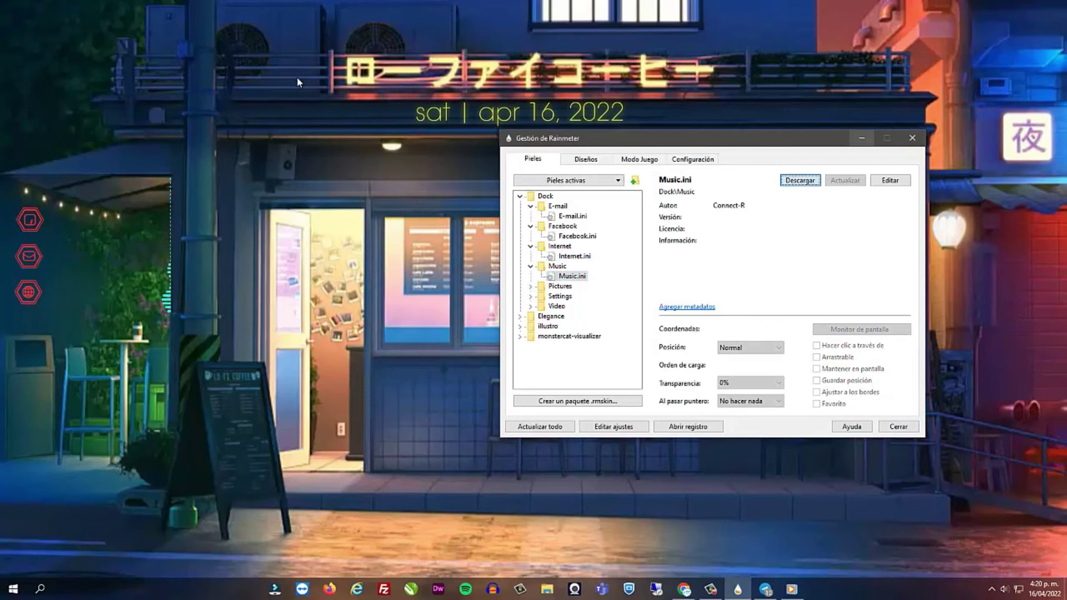
{"action": "left_click_drag", "start_coordinate": [13, 16], "coordinate": [32, 333]}
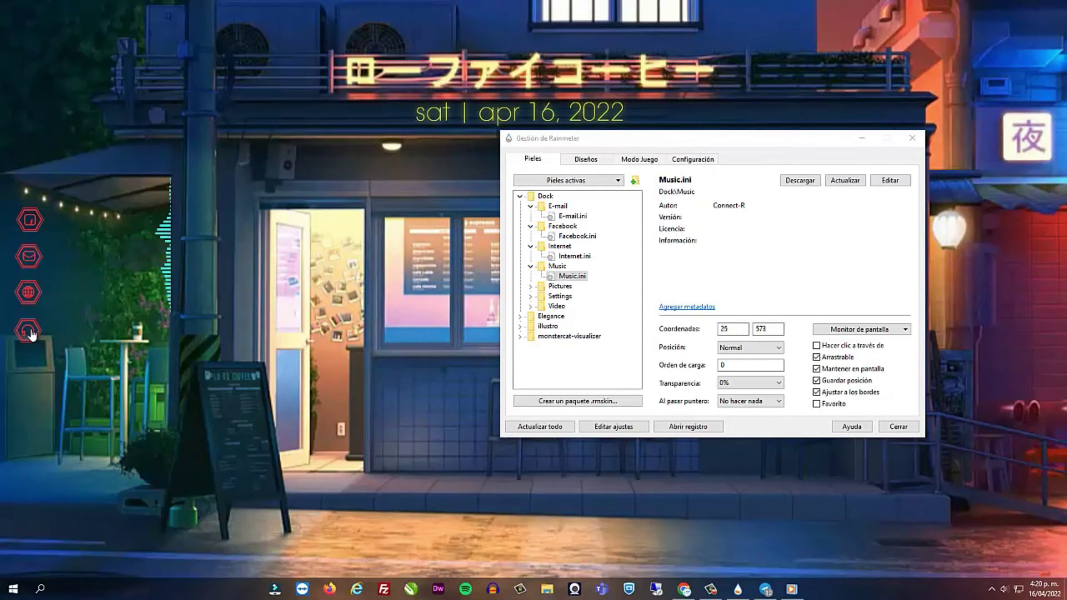
- Load Dock's Pictures.ini skin and place its icon to the right of the E-mail icon, at about 94, 441
{"action": "left_click", "coordinate": [530, 287]}
{"action": "left_click", "coordinate": [574, 295]}
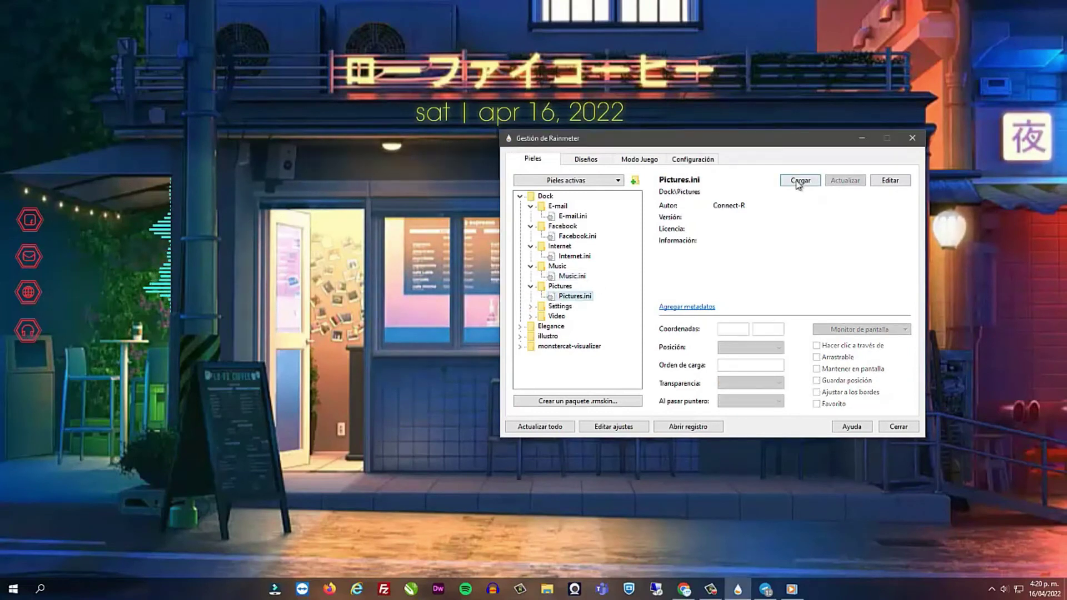
{"action": "left_click", "coordinate": [798, 182]}
{"action": "left_click_drag", "start_coordinate": [8, 20], "coordinate": [59, 259]}
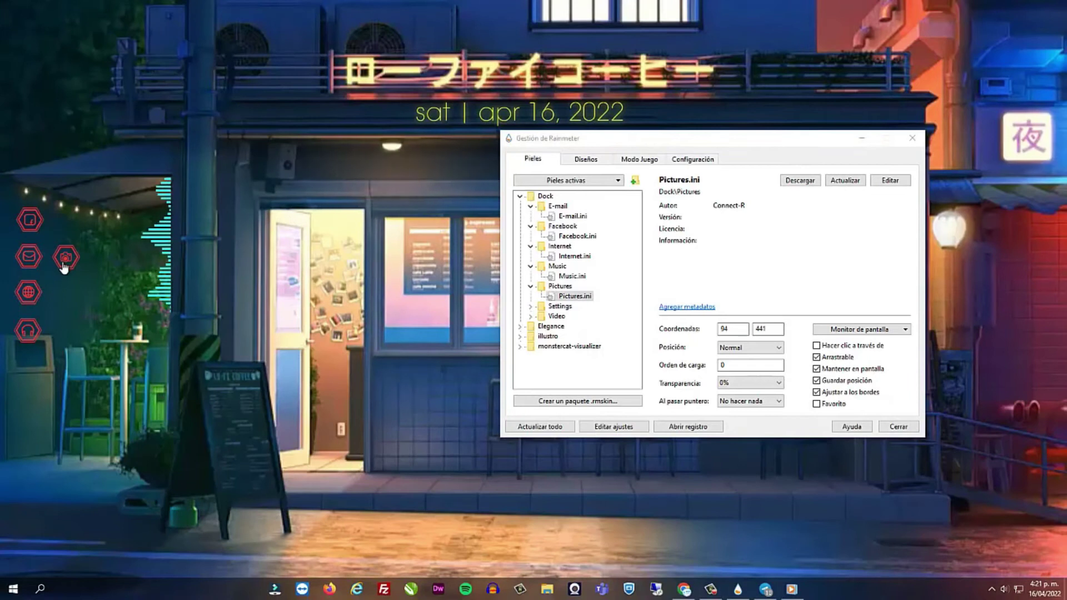
- Load Dock's Video.ini skin and place its icon beneath the Pictures icon, beside the Internet icon
{"action": "left_click", "coordinate": [531, 316]}
{"action": "left_click", "coordinate": [571, 326]}
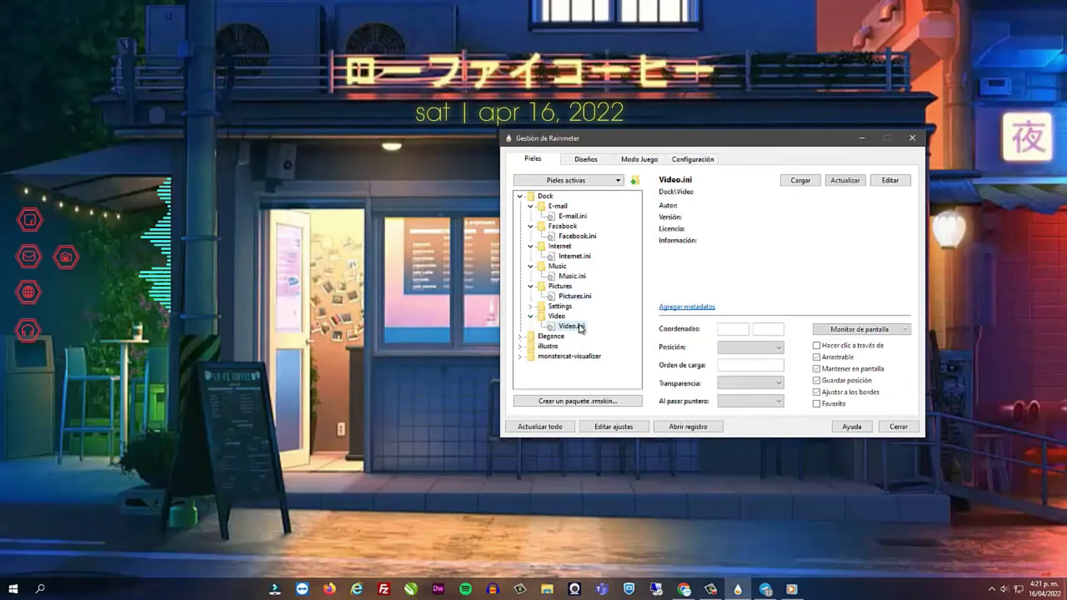
{"action": "left_click", "coordinate": [801, 180]}
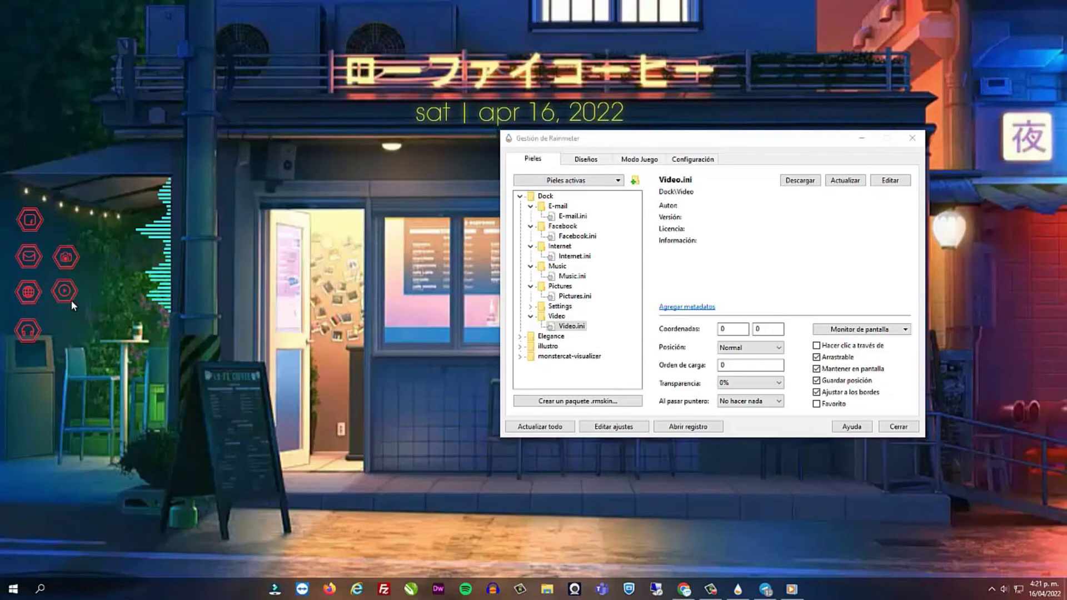
- Arrange the Dock icons in a ring, with Music centred beneath Internet and Video and Facebook centred above E-mail and Pictures
{"action": "left_click_drag", "start_coordinate": [72, 300], "coordinate": [73, 300]}
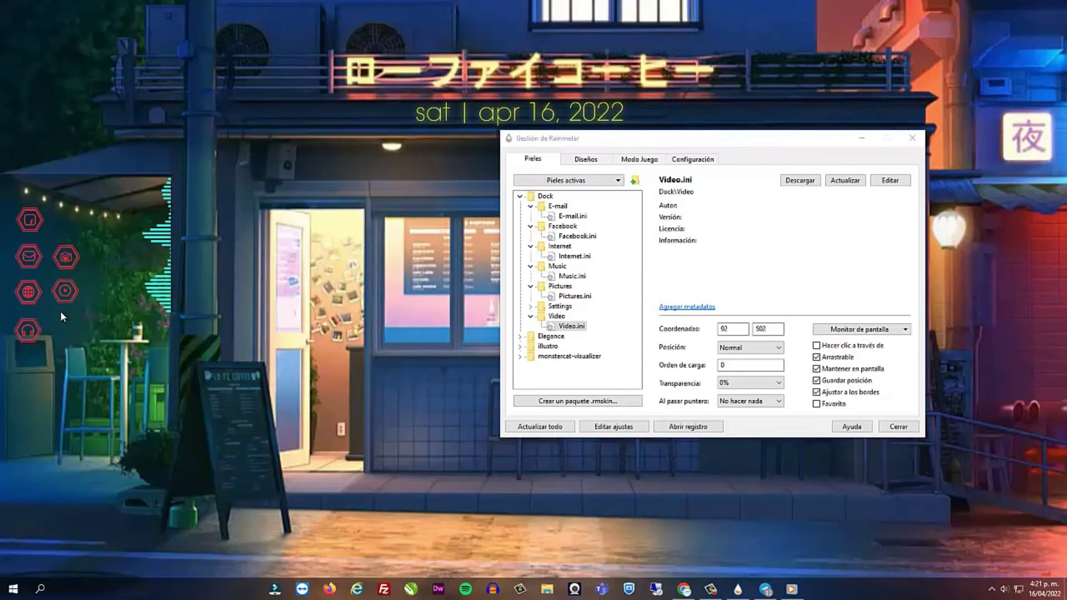
{"action": "left_click_drag", "start_coordinate": [25, 337], "coordinate": [43, 323]}
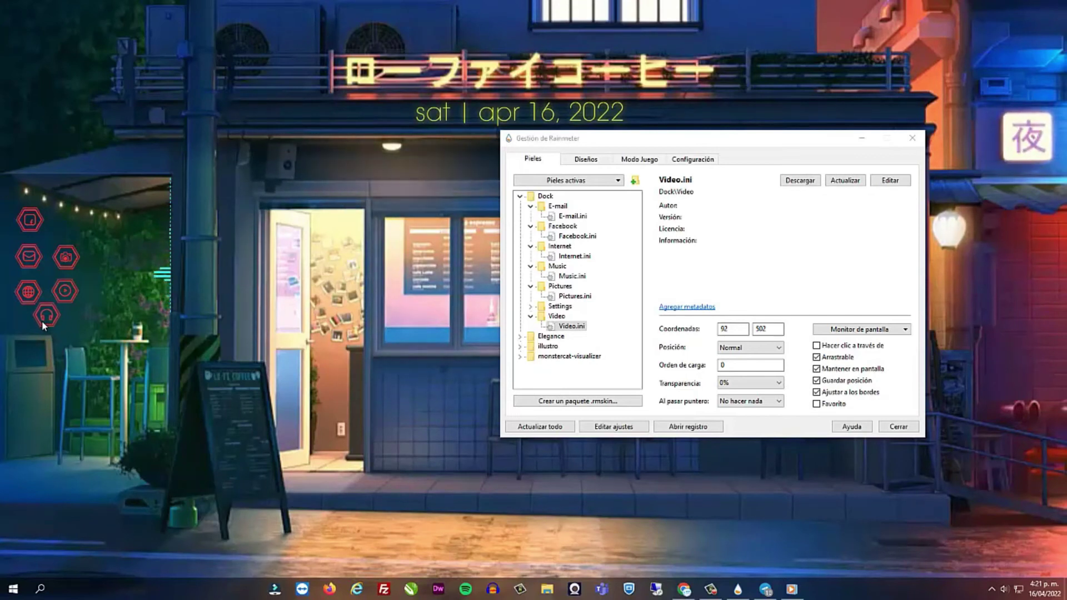
{"action": "left_click_drag", "start_coordinate": [50, 228], "coordinate": [55, 226]}
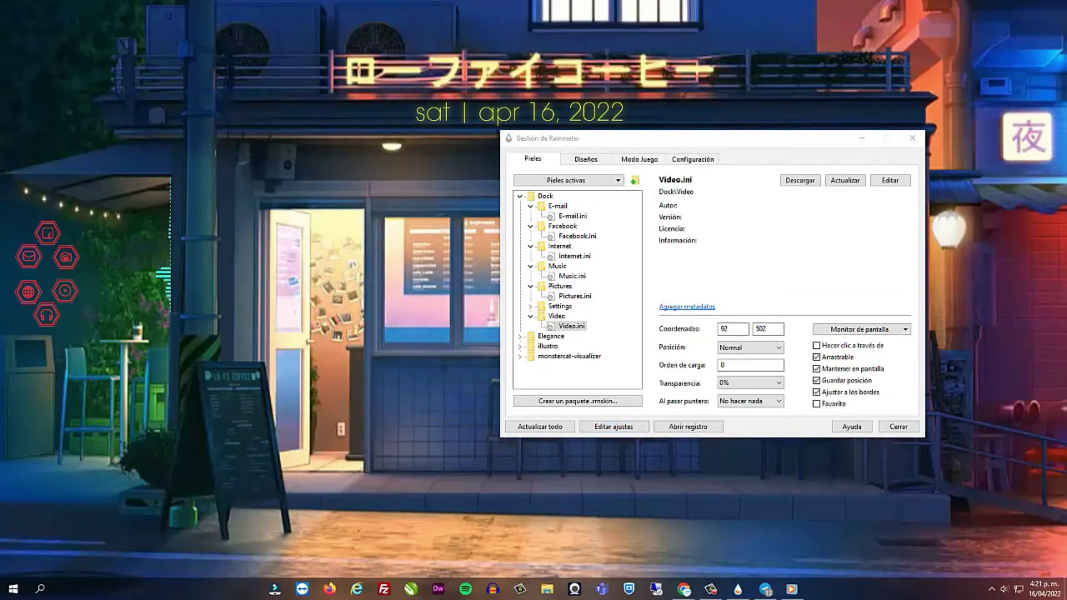
- Load Dock's Settings.ini skin to bring up its settings overlay
{"action": "left_click", "coordinate": [531, 306]}
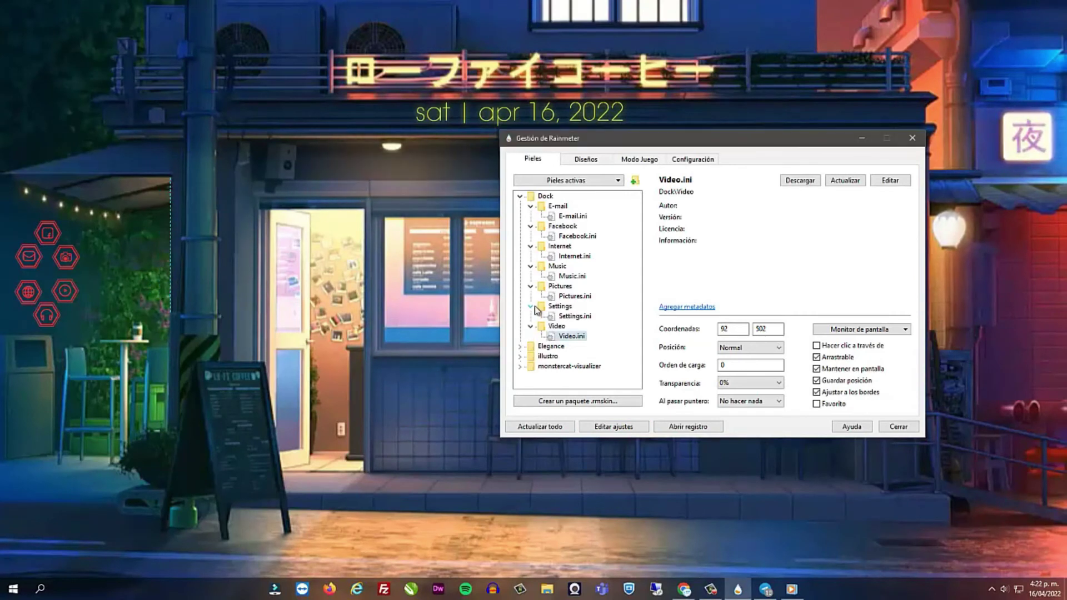
{"action": "left_click_drag", "start_coordinate": [730, 145], "coordinate": [660, 163]}
{"action": "left_click", "coordinate": [496, 336]}
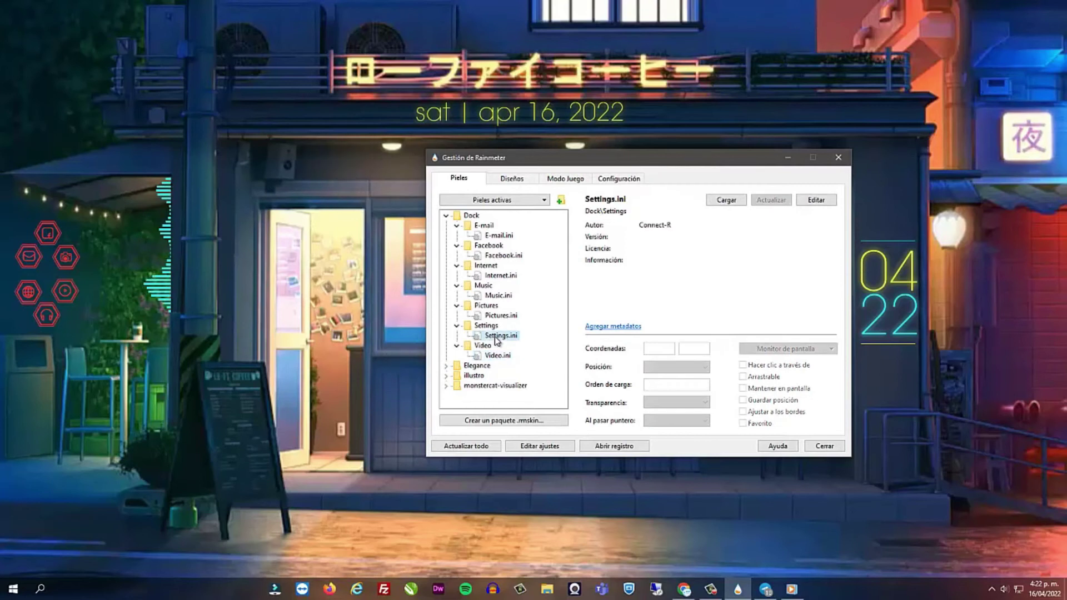
{"action": "left_click", "coordinate": [739, 203]}
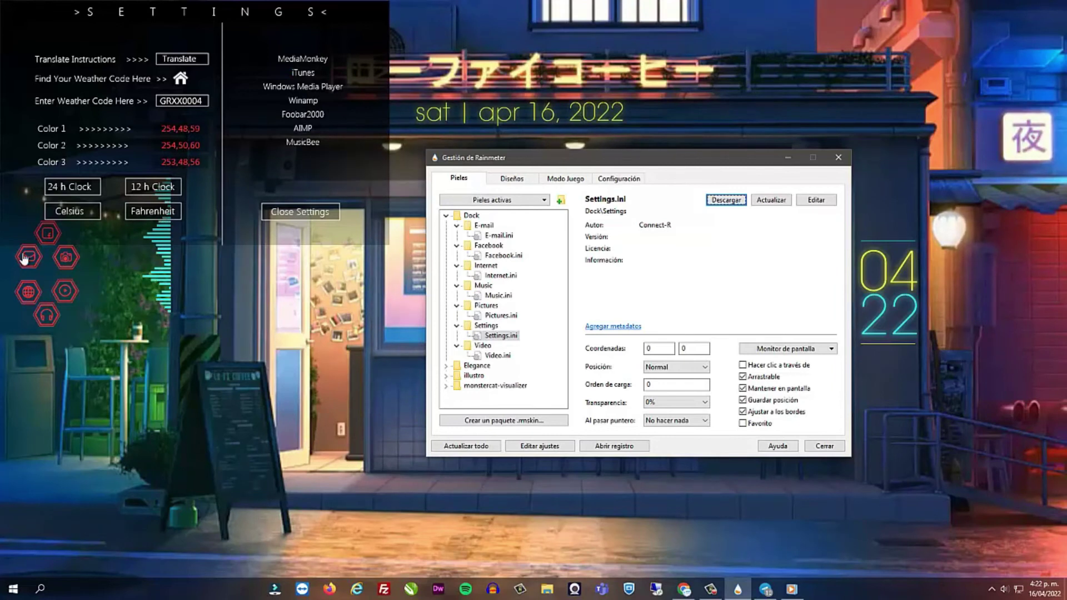
- Set the Dock's Color 3 to 57,214,217 by sampling the cyan of the clock's minute digits
{"action": "left_click", "coordinate": [181, 167]}
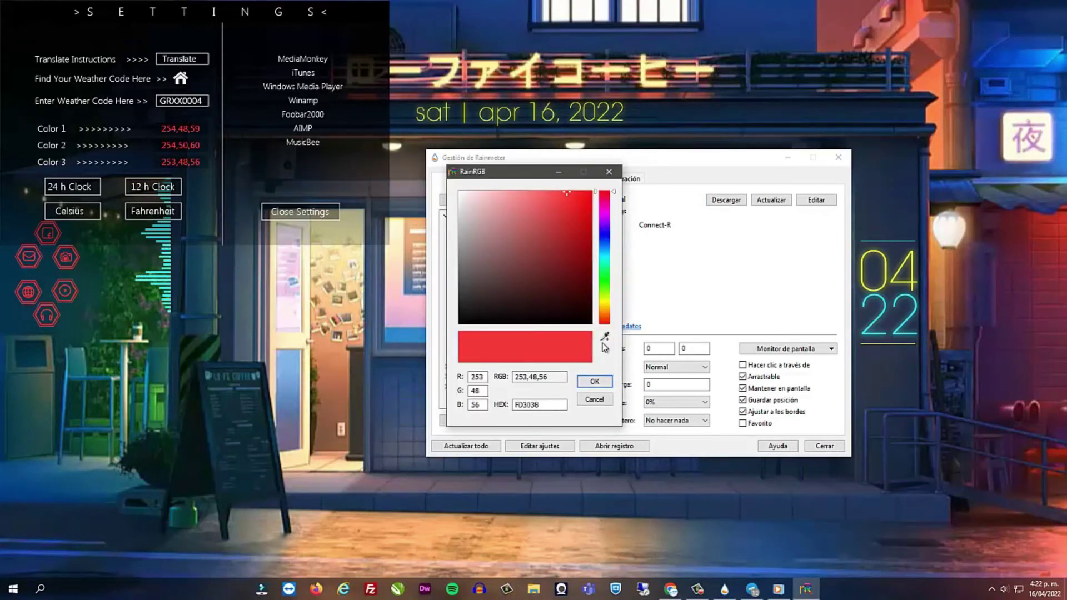
{"action": "left_click", "coordinate": [606, 338]}
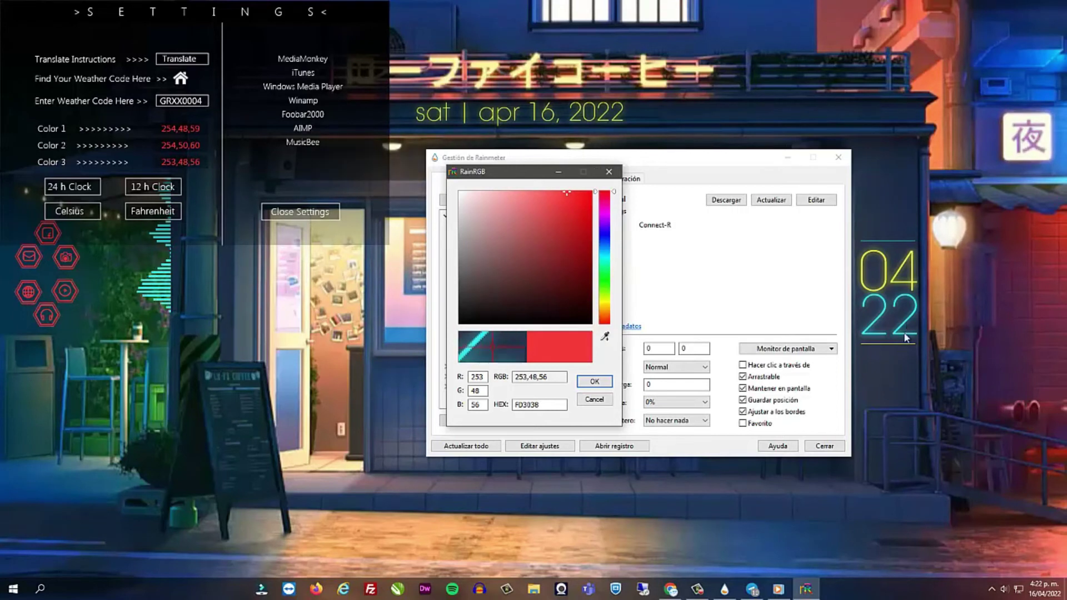
{"action": "left_click", "coordinate": [905, 338]}
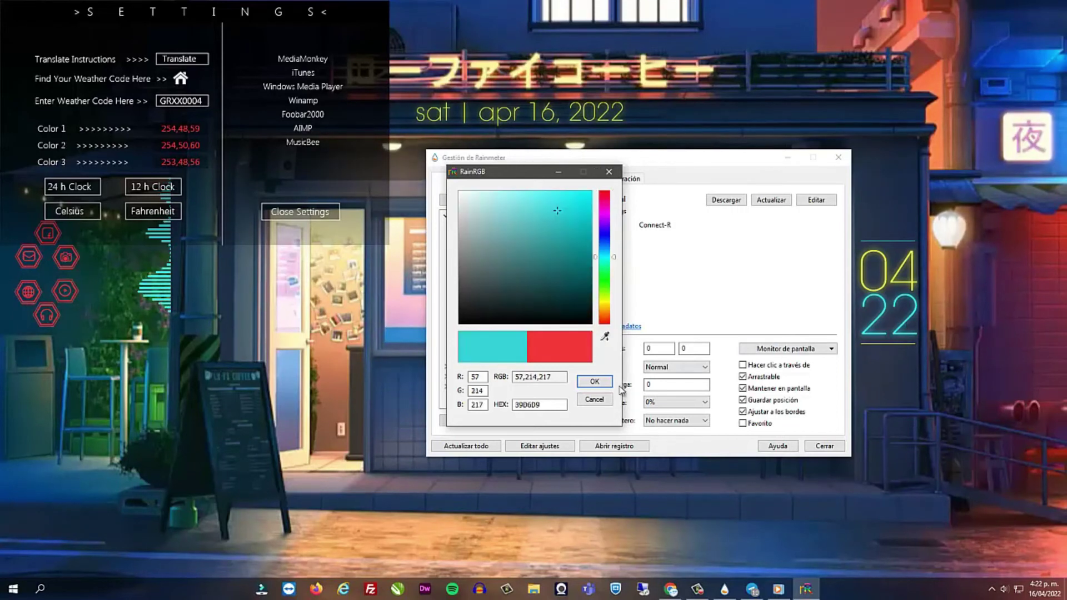
{"action": "left_click", "coordinate": [594, 381]}
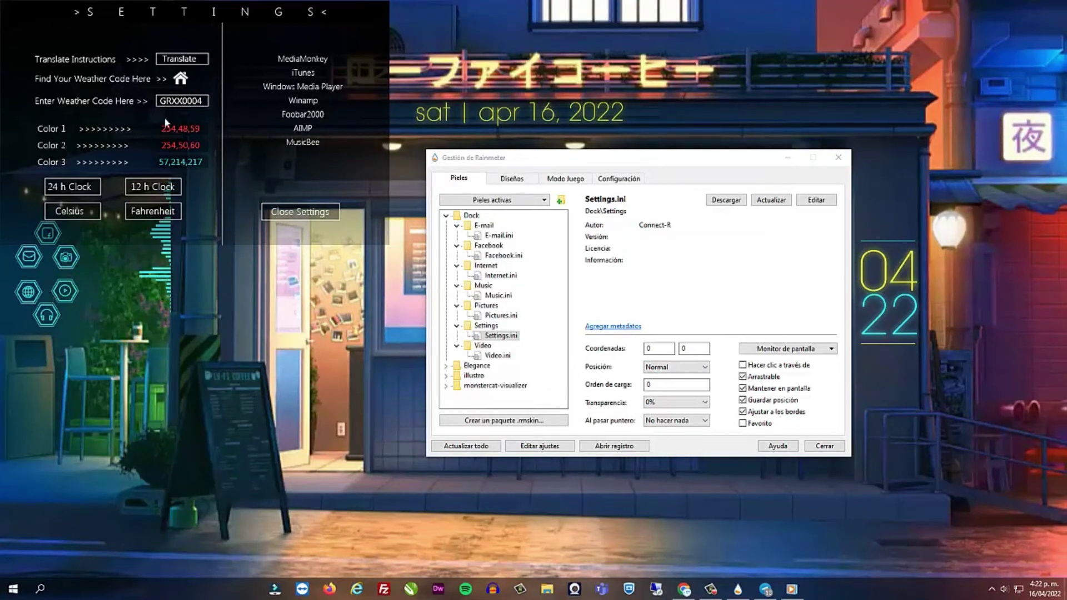
- Unload Dock's Settings.ini skin and refresh all skins
{"action": "left_click", "coordinate": [305, 217]}
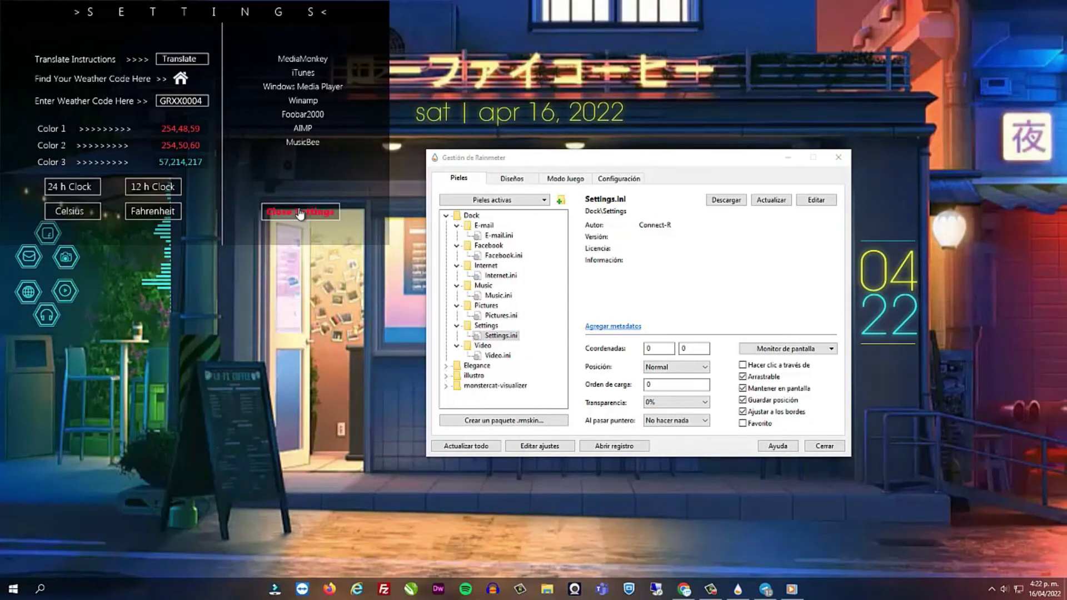
{"action": "left_click", "coordinate": [719, 203]}
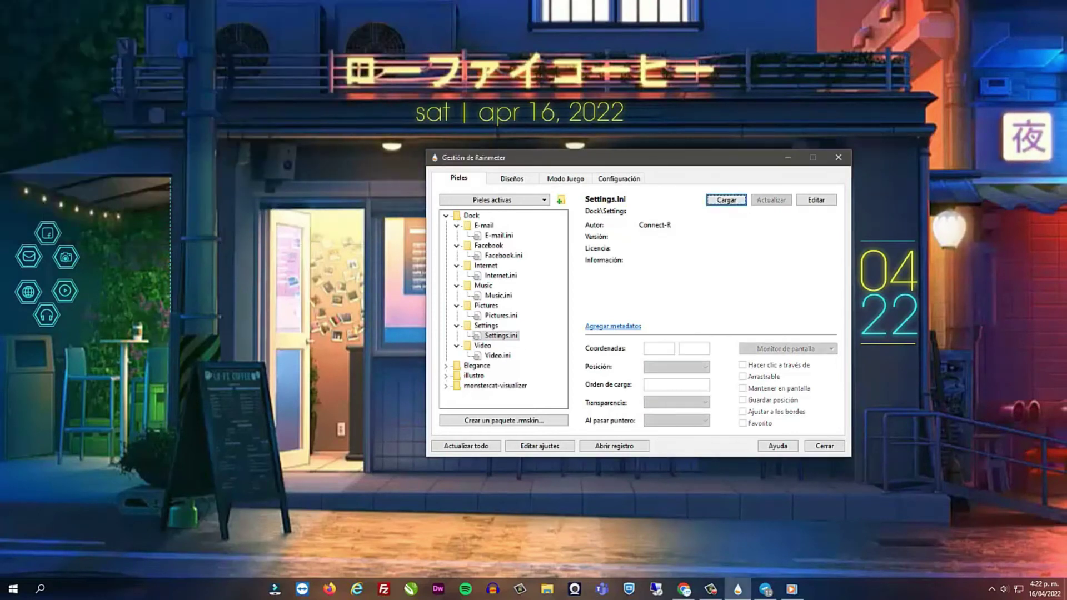
{"action": "left_click", "coordinate": [466, 448]}
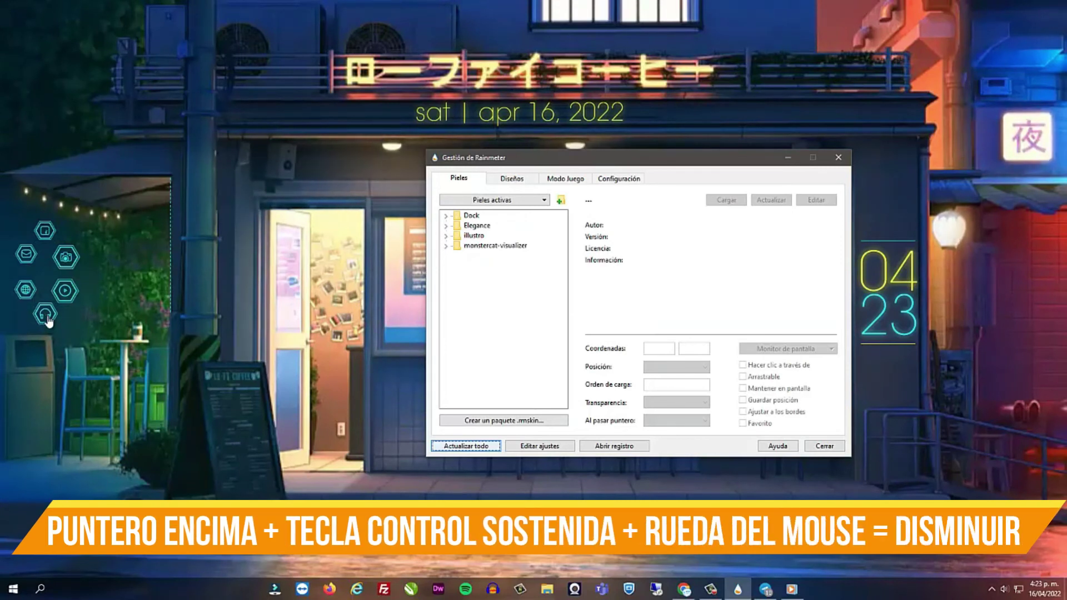
- Shrink the Dock icons and realign them in two columns, with Facebook and Music in line with E-mail and Internet
{"action": "scroll", "coordinate": [65, 289], "scroll_direction": "down", "scroll_amount": 2, "text": "ctrl"}
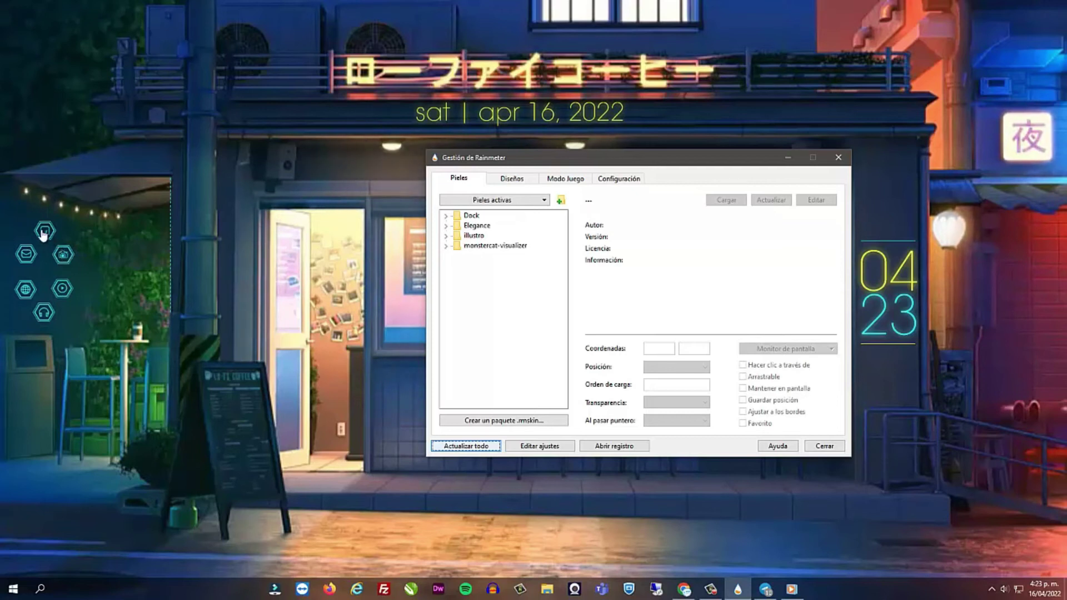
{"action": "left_click_drag", "start_coordinate": [44, 234], "coordinate": [18, 234]}
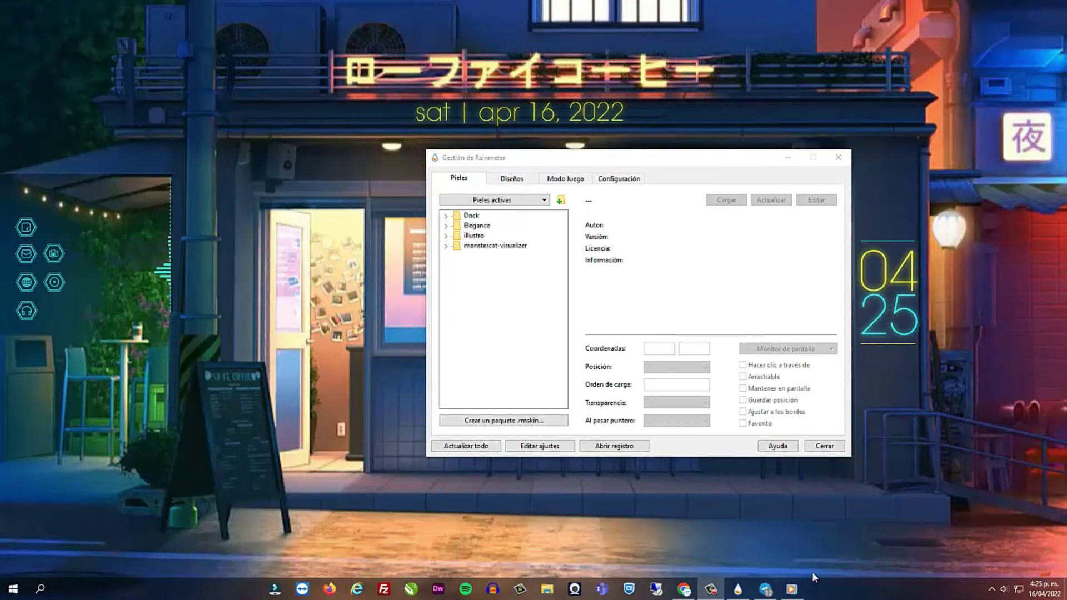
- Set the speaker volume to 55 and close the Rainmeter manager
{"action": "left_click", "coordinate": [1004, 590]}
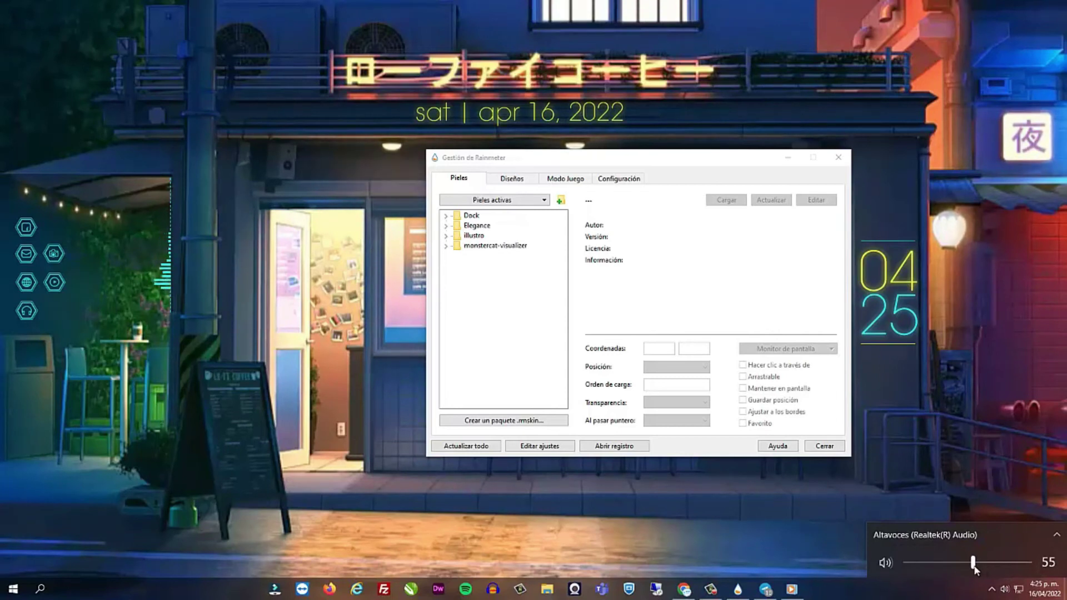
{"action": "left_click", "coordinate": [854, 592]}
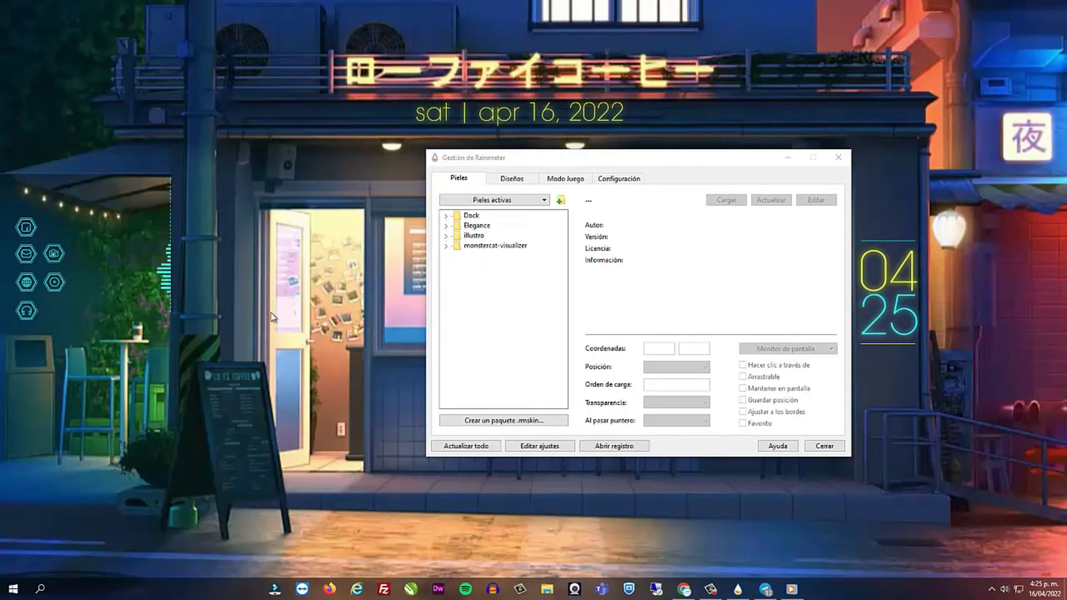
{"action": "left_click", "coordinate": [838, 157]}
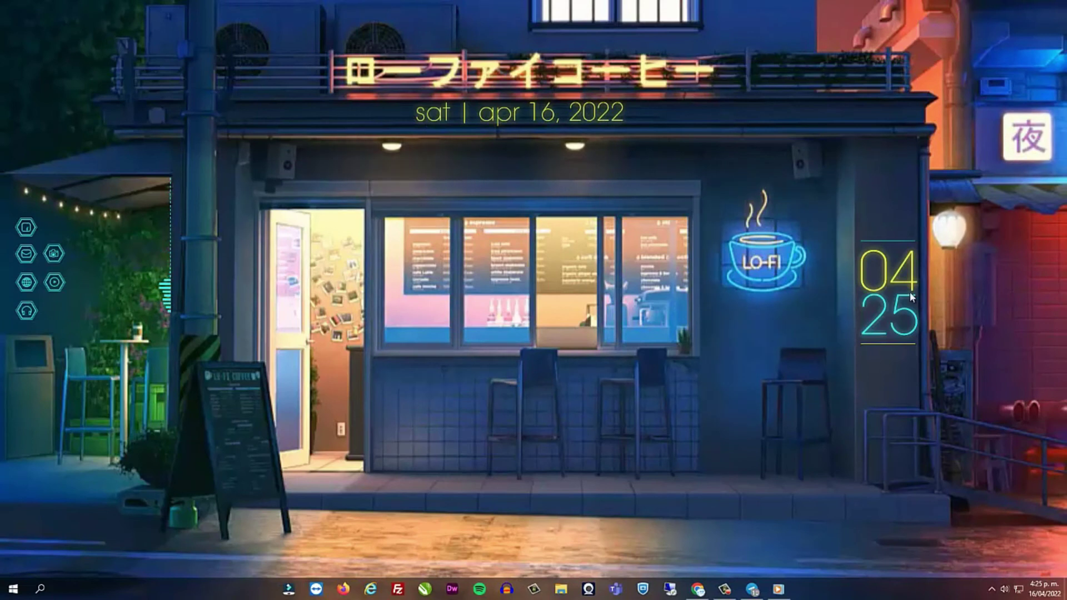
- Turn on automatic hiding of the taskbar in desktop mode and close the taskbar settings
{"action": "right_click", "coordinate": [831, 594]}
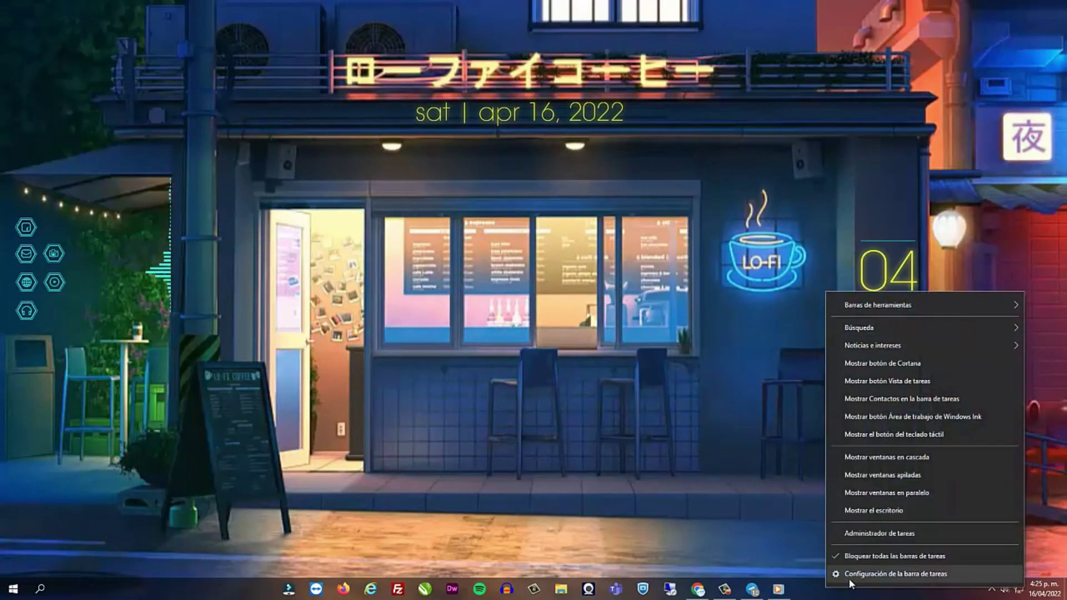
{"action": "left_click", "coordinate": [850, 576]}
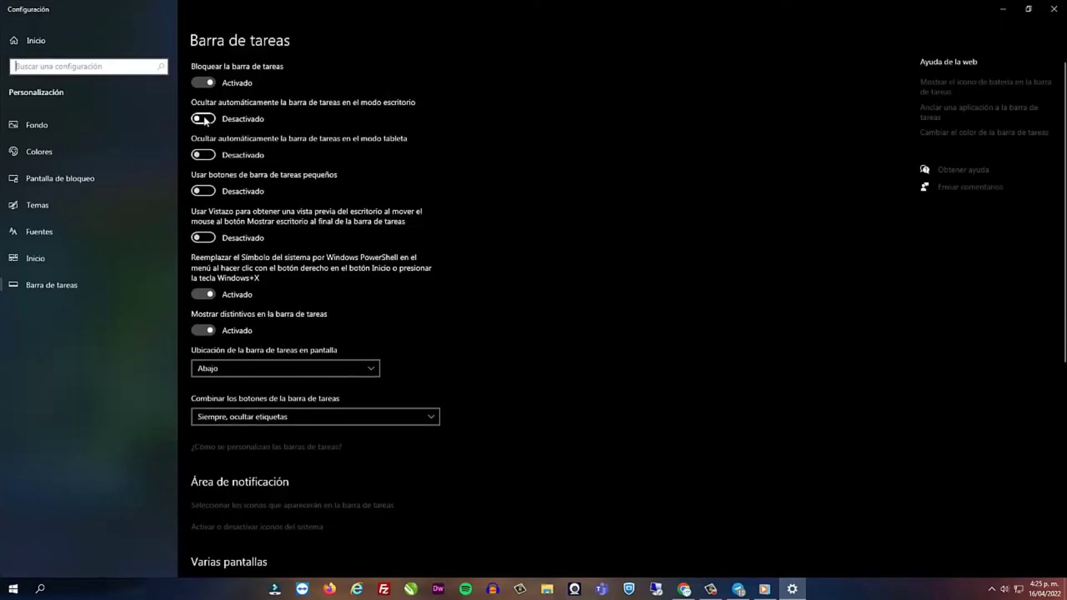
{"action": "left_click", "coordinate": [203, 119]}
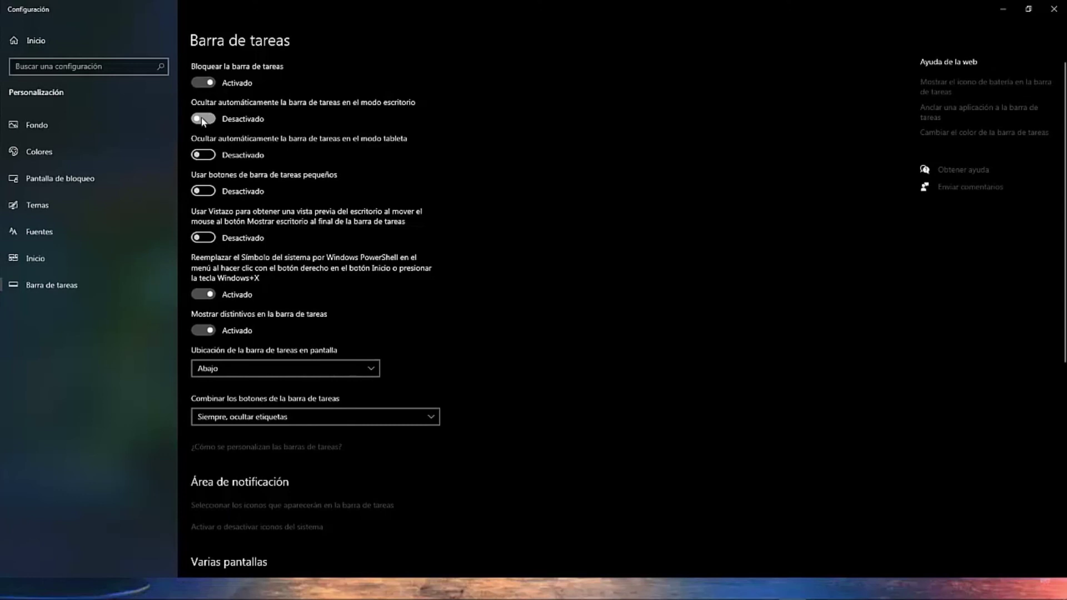
{"action": "left_click", "coordinate": [204, 120]}
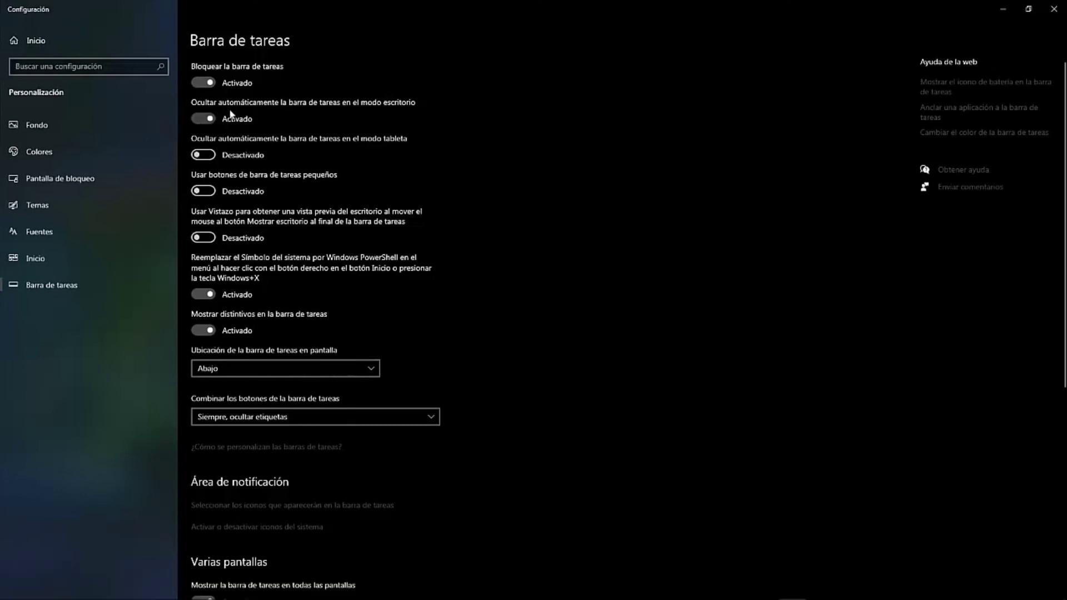
{"action": "left_click", "coordinate": [1055, 9]}
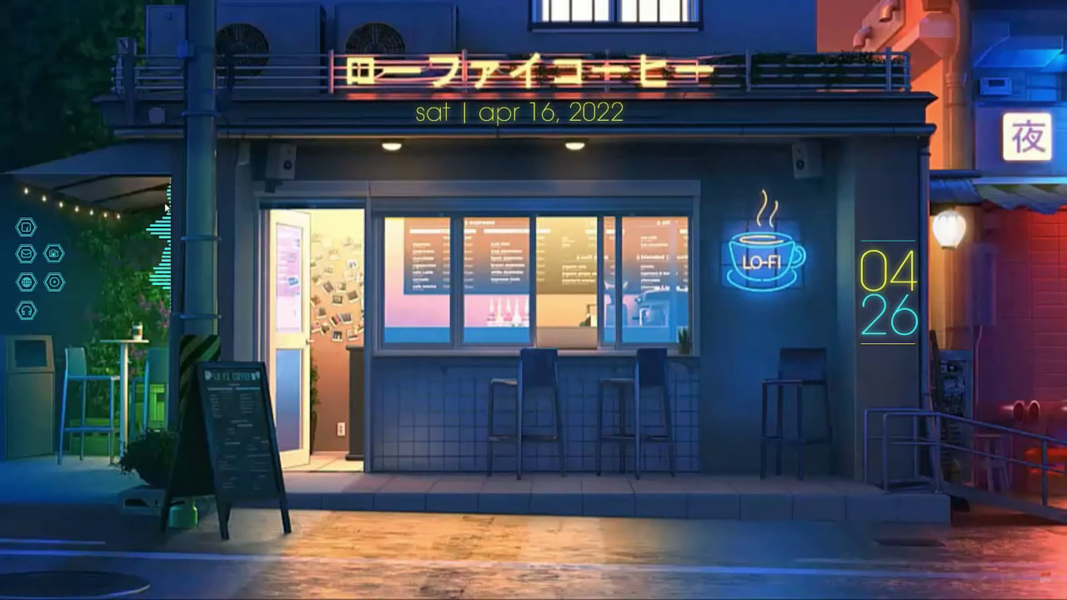
- Set the Facebook dock icon's position to En escritorio
{"action": "right_click", "coordinate": [26, 232]}
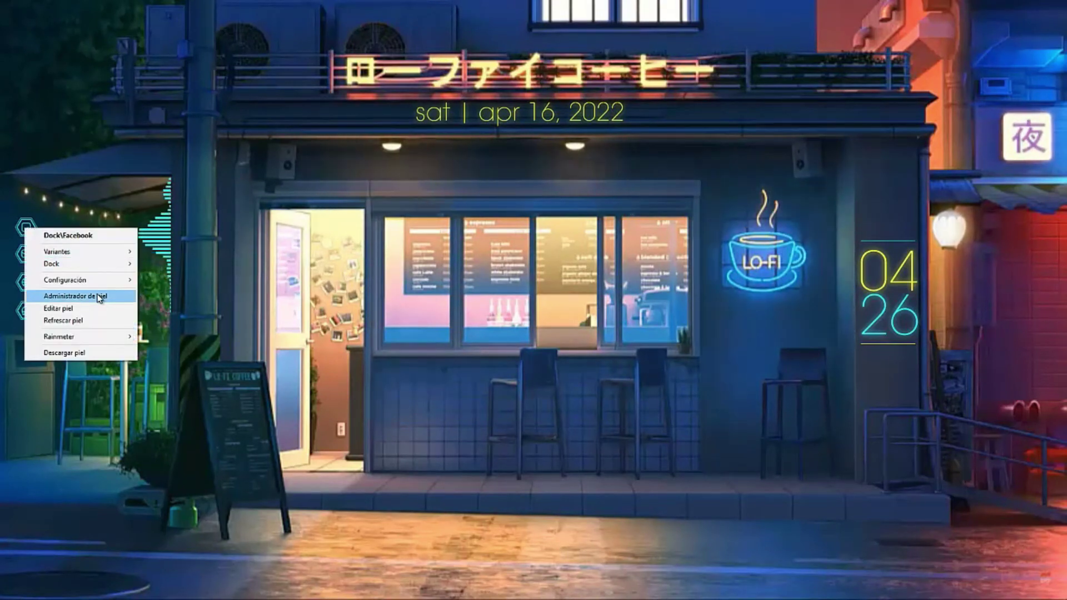
{"action": "mouse_move", "coordinate": [105, 280]}
{"action": "mouse_move", "coordinate": [178, 282]}
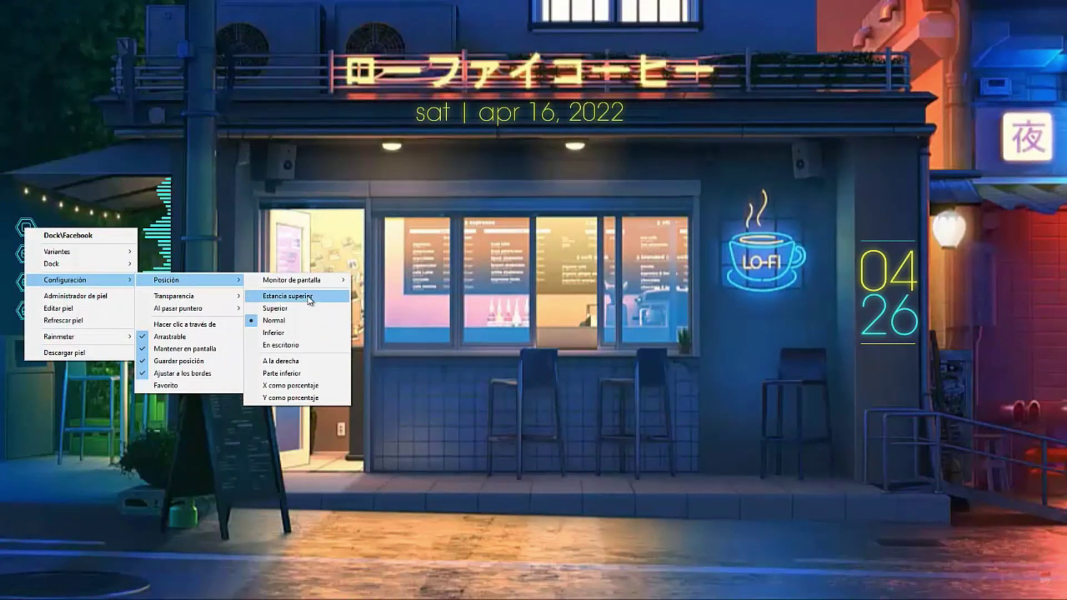
{"action": "mouse_move", "coordinate": [316, 286]}
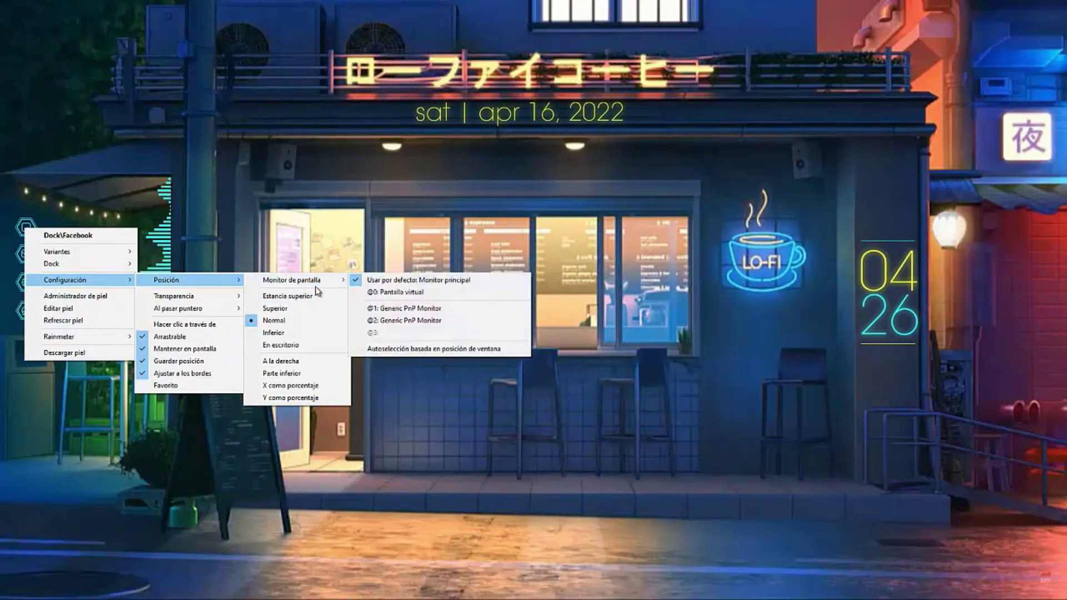
{"action": "left_click", "coordinate": [281, 345]}
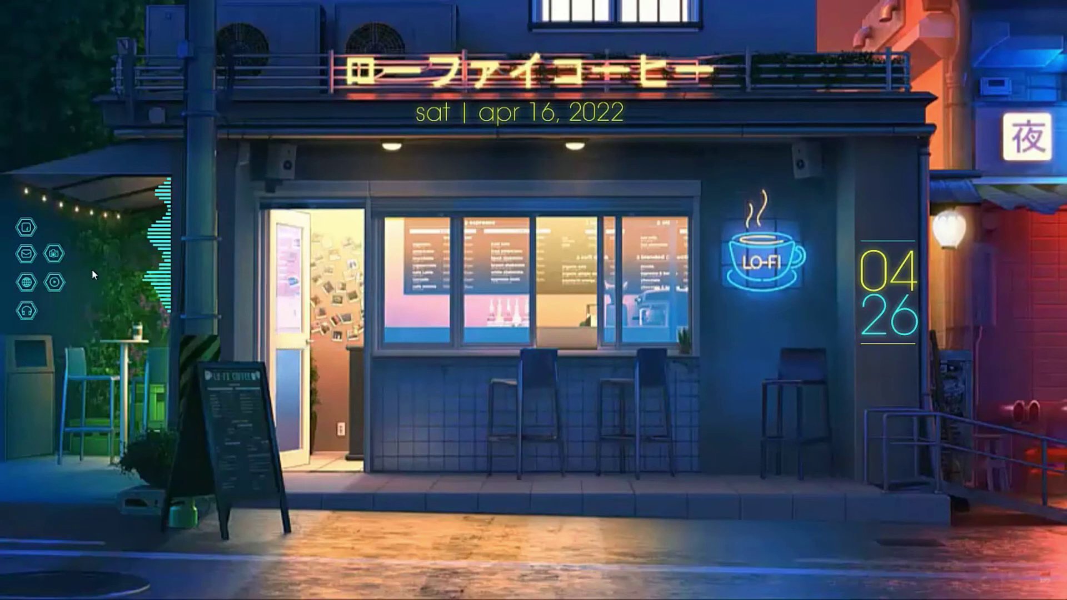
{"action": "right_click", "coordinate": [27, 229]}
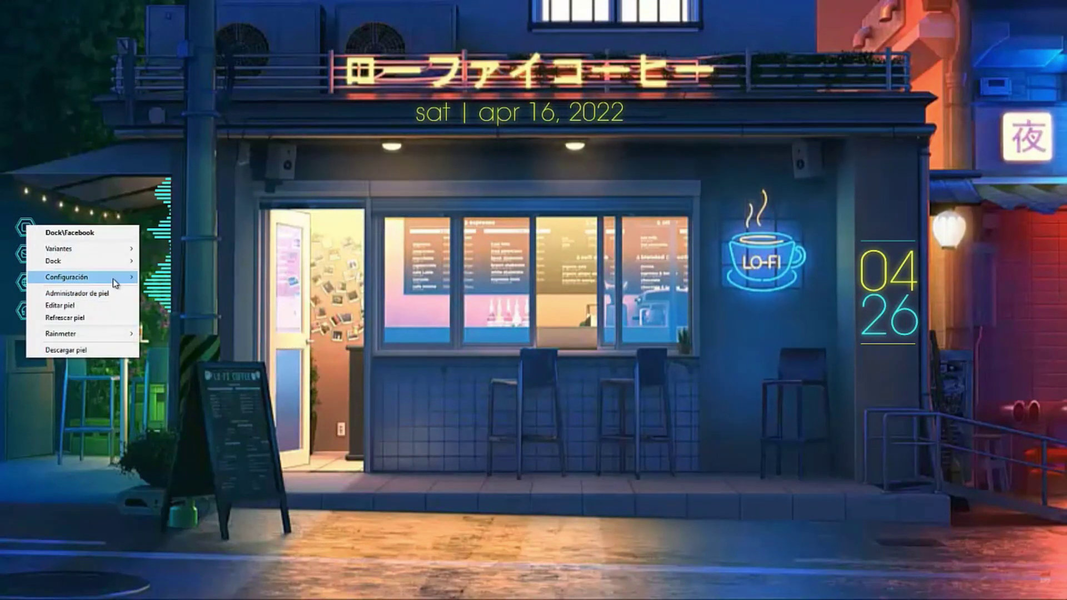
{"action": "key", "text": "Escape"}
{"action": "key", "text": "Escape"}
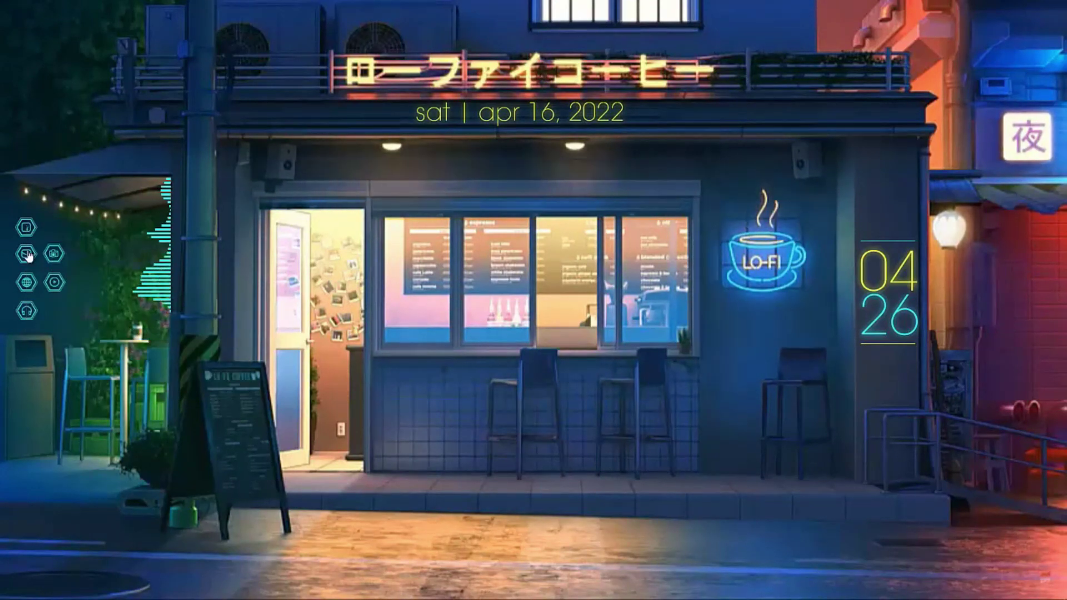
- Set the E-mail dock icon's position to En escritorio
{"action": "right_click", "coordinate": [28, 255]}
{"action": "mouse_move", "coordinate": [99, 302]}
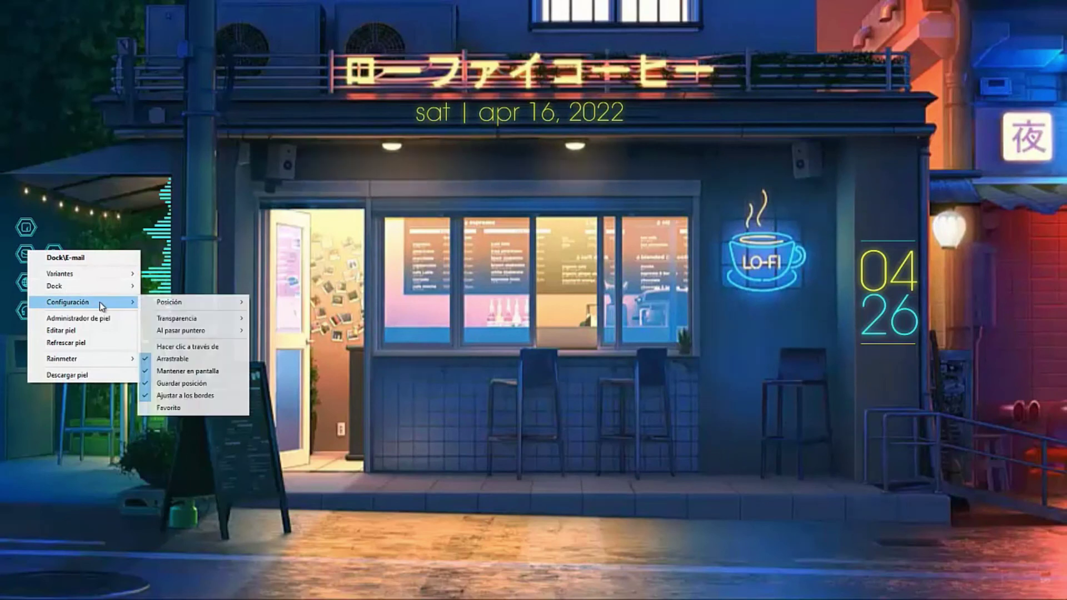
{"action": "mouse_move", "coordinate": [178, 302]}
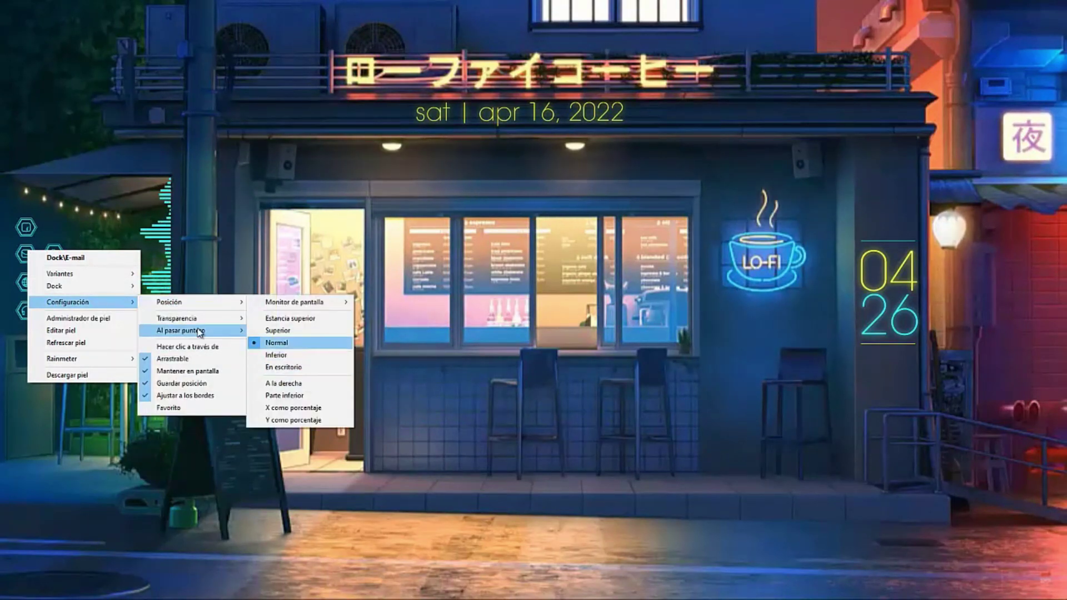
{"action": "mouse_move", "coordinate": [226, 300]}
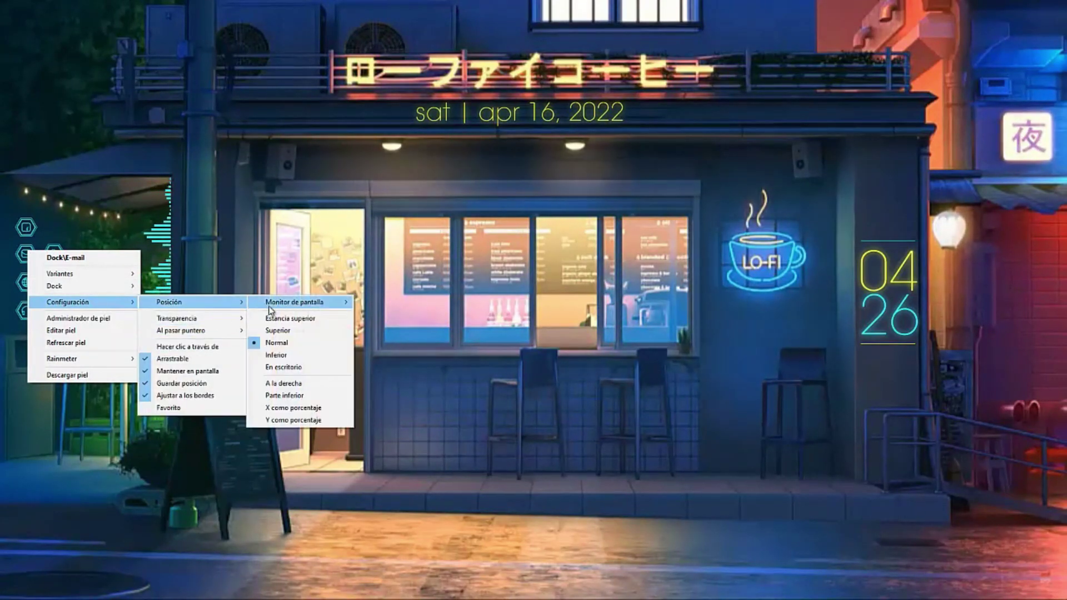
{"action": "left_click", "coordinate": [286, 368]}
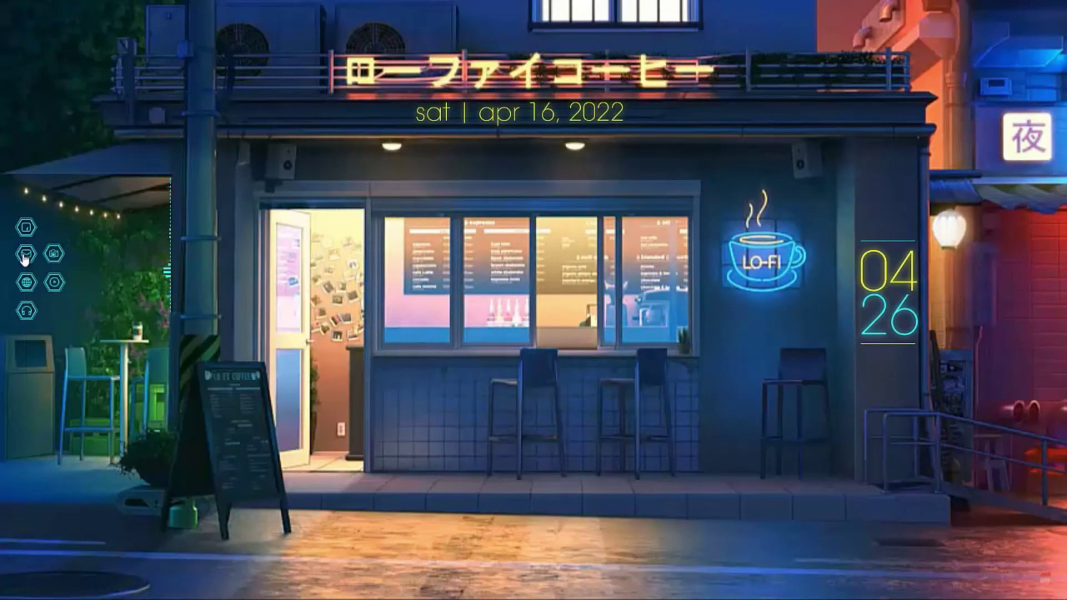
- Turn off the Arrastrable option for the E-mail dock icon so it is locked in place
{"action": "right_click", "coordinate": [25, 257]}
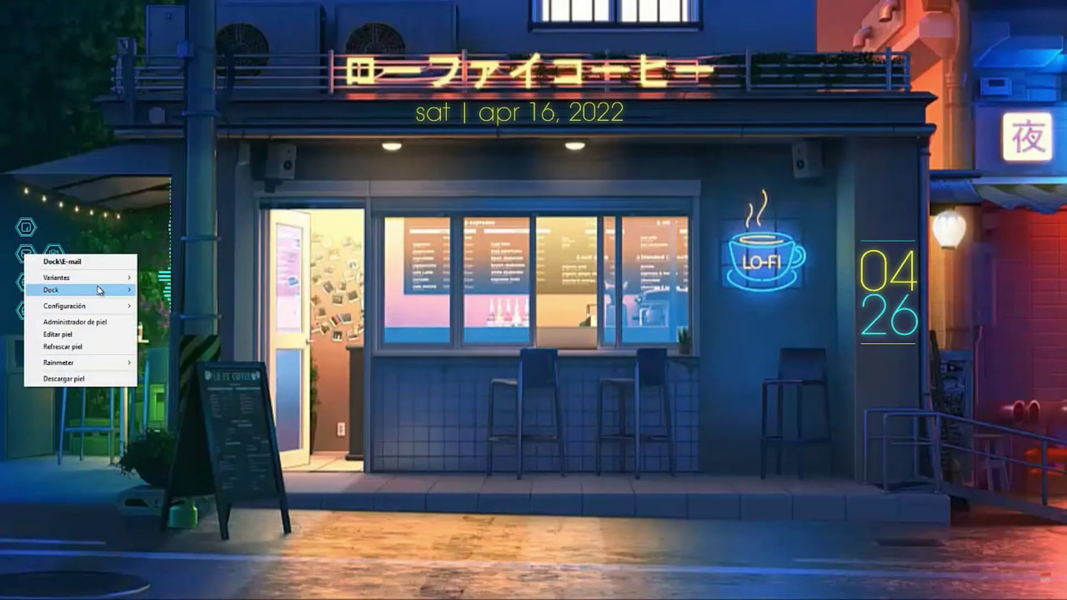
{"action": "mouse_move", "coordinate": [90, 306]}
{"action": "left_click", "coordinate": [166, 363]}
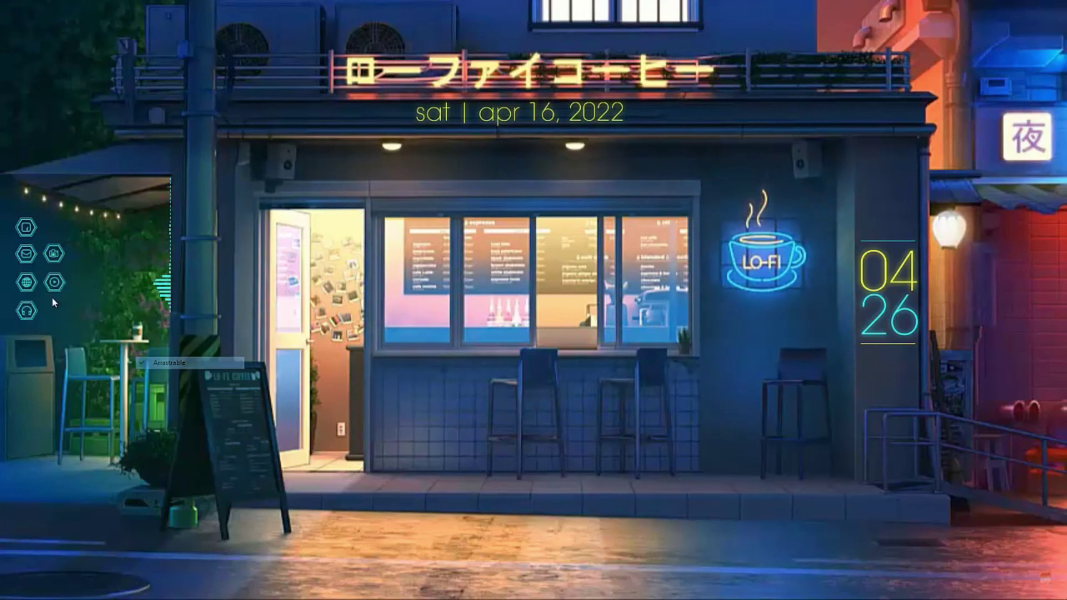
- Set the Internet dock icon's position to En escritorio and turn off its Arrastrable option
{"action": "right_click", "coordinate": [26, 283]}
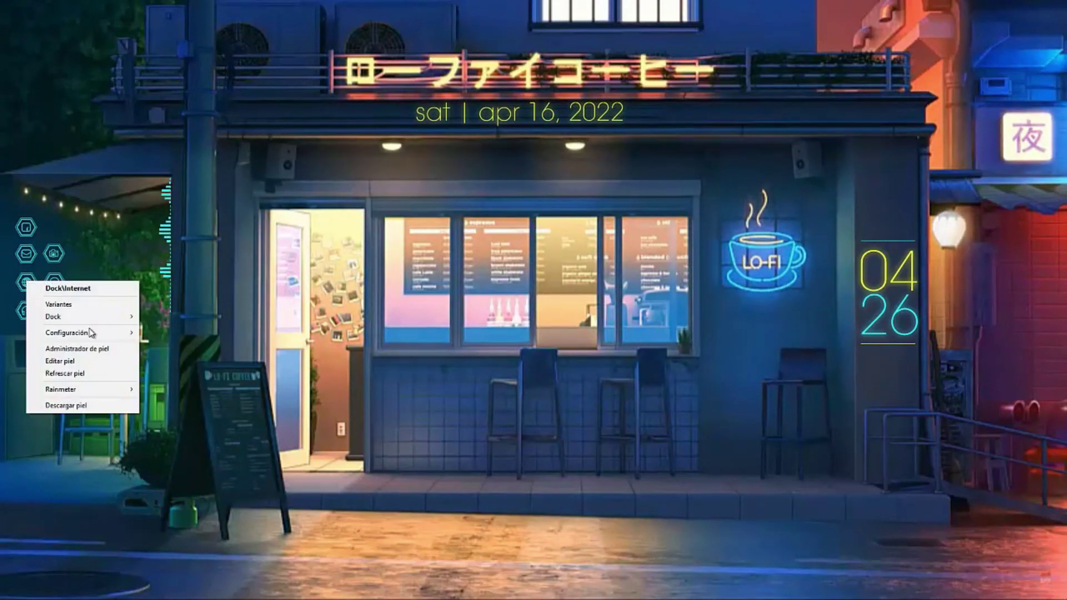
{"action": "mouse_move", "coordinate": [91, 333]}
{"action": "mouse_move", "coordinate": [200, 332]}
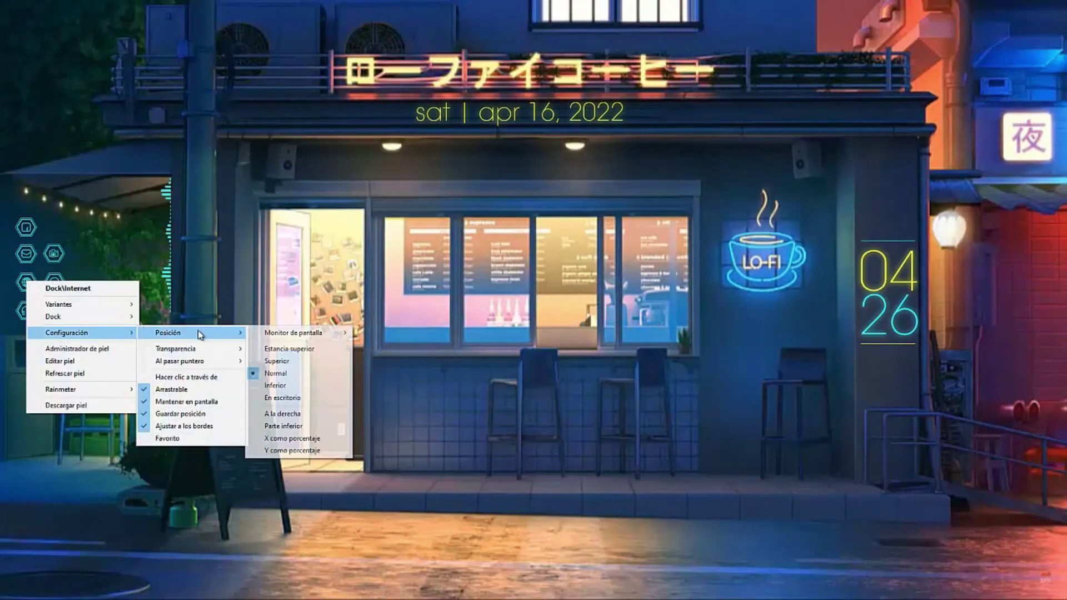
{"action": "left_click", "coordinate": [312, 398]}
{"action": "right_click", "coordinate": [30, 282]}
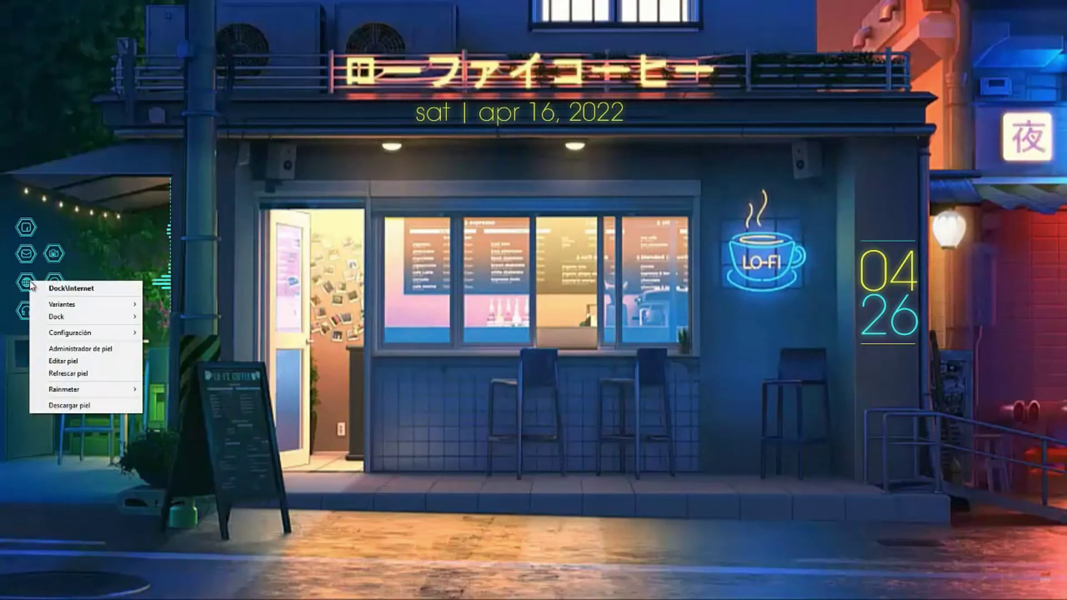
{"action": "mouse_move", "coordinate": [100, 332]}
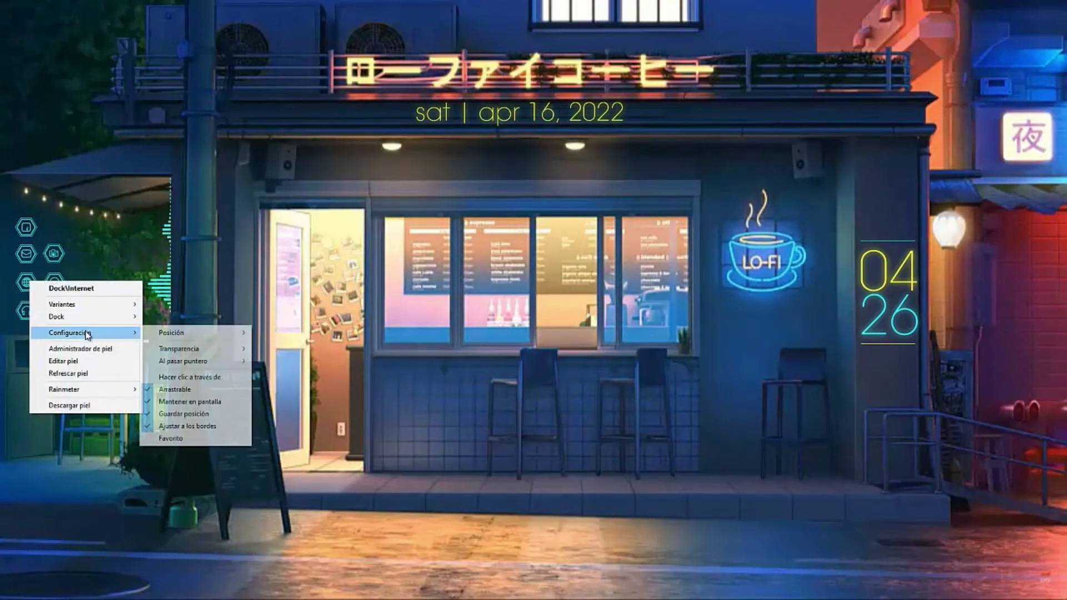
{"action": "left_click", "coordinate": [199, 390]}
- Set the Music dock icon's position to En escritorio and turn off its Arrastrable option
{"action": "right_click", "coordinate": [25, 311]}
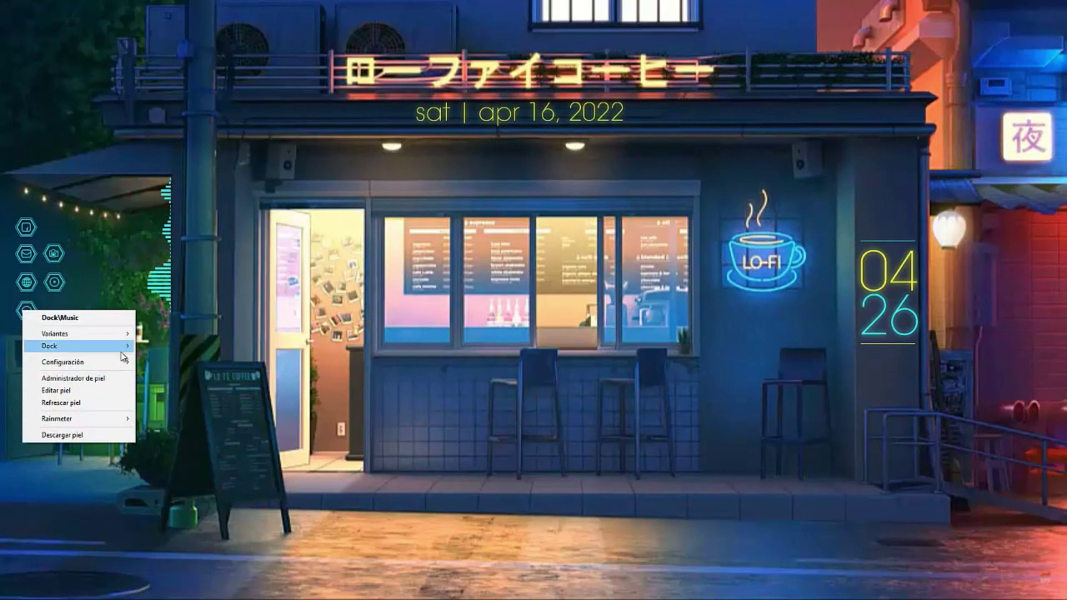
{"action": "mouse_move", "coordinate": [124, 361]}
{"action": "mouse_move", "coordinate": [228, 362]}
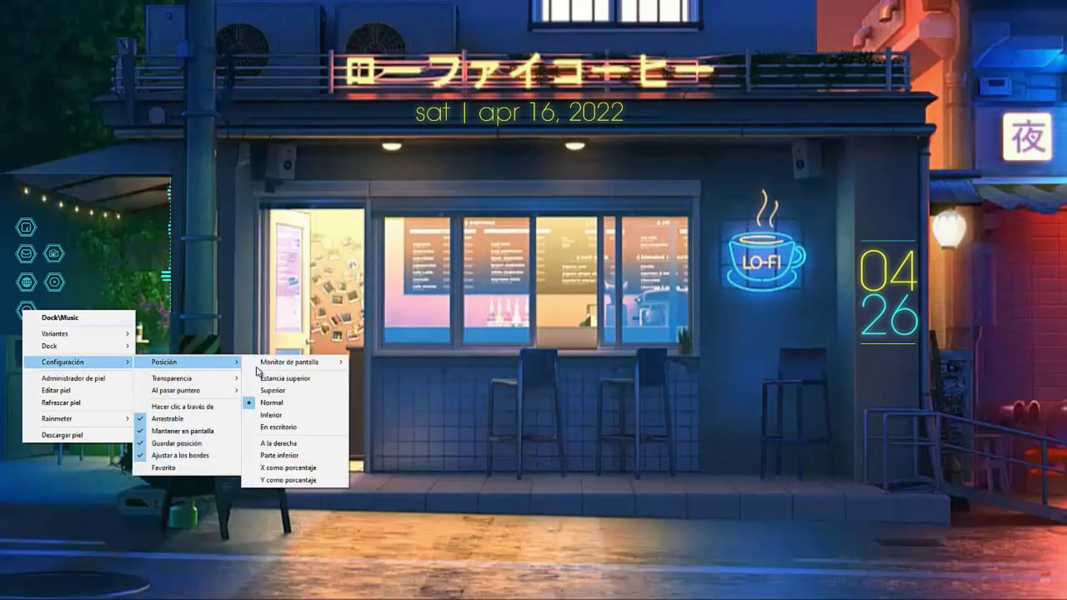
{"action": "left_click", "coordinate": [279, 427]}
{"action": "right_click", "coordinate": [25, 313]}
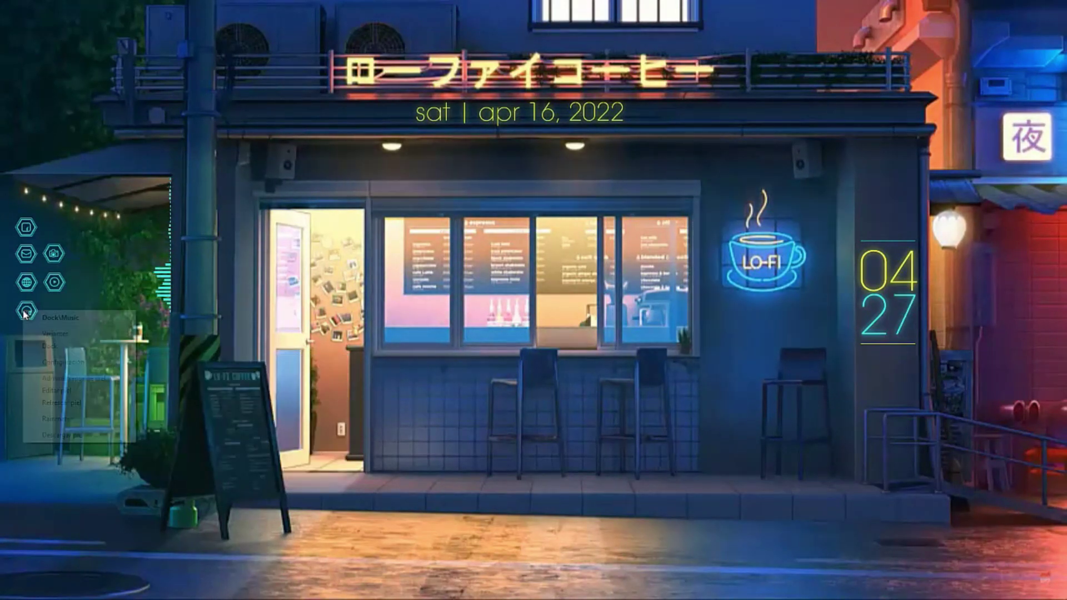
{"action": "mouse_move", "coordinate": [121, 363]}
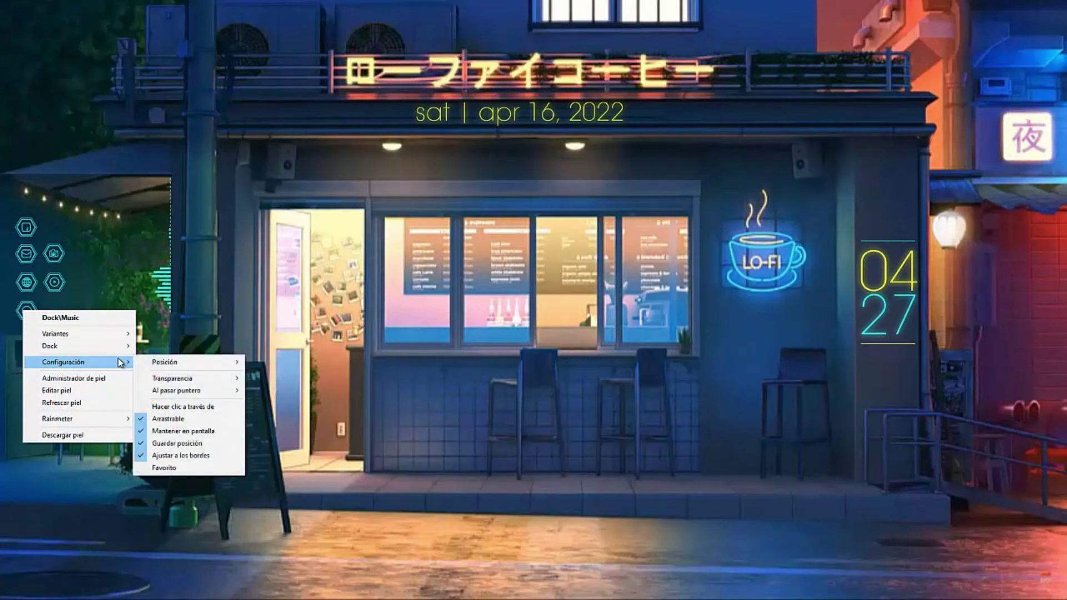
{"action": "left_click", "coordinate": [168, 419]}
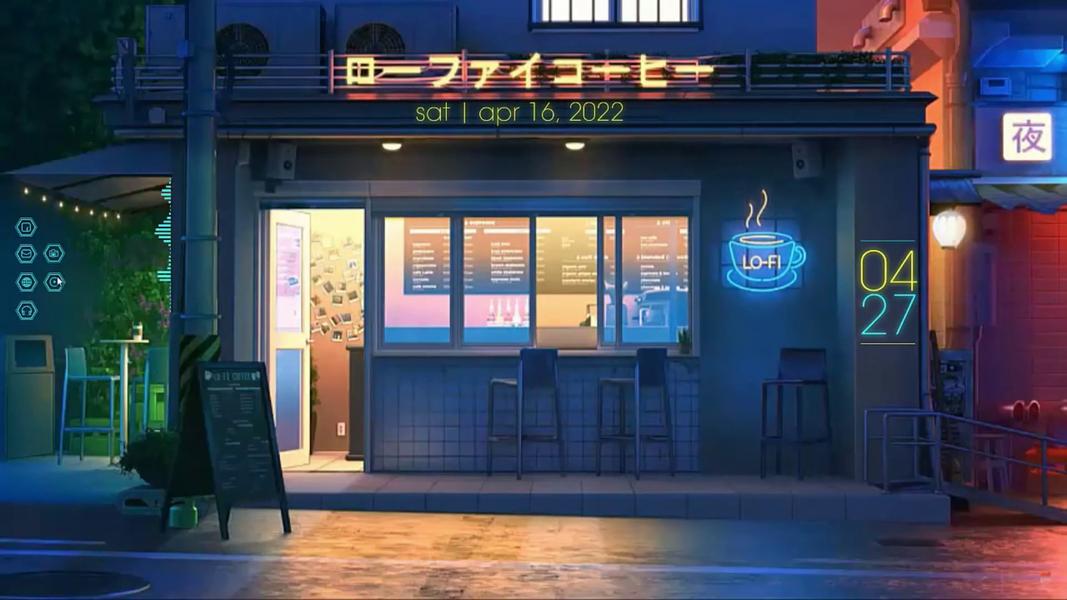
- Turn off the Arrastrable option for the Pictures dock icon and set its position to En escritorio
{"action": "right_click", "coordinate": [53, 250]}
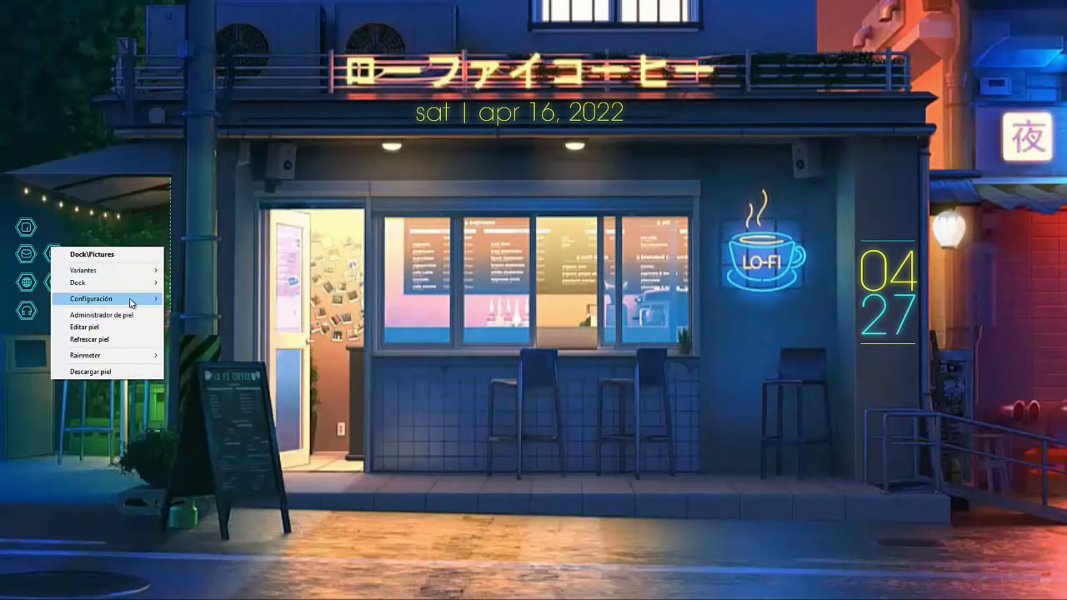
{"action": "left_click", "coordinate": [178, 354]}
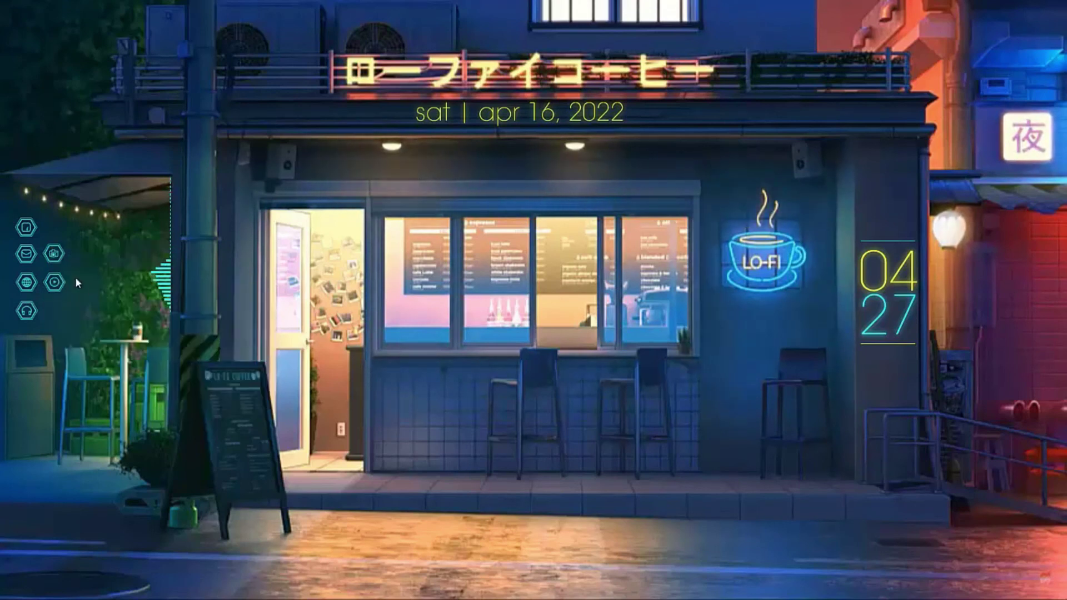
{"action": "right_click", "coordinate": [57, 254]}
{"action": "mouse_move", "coordinate": [131, 303]}
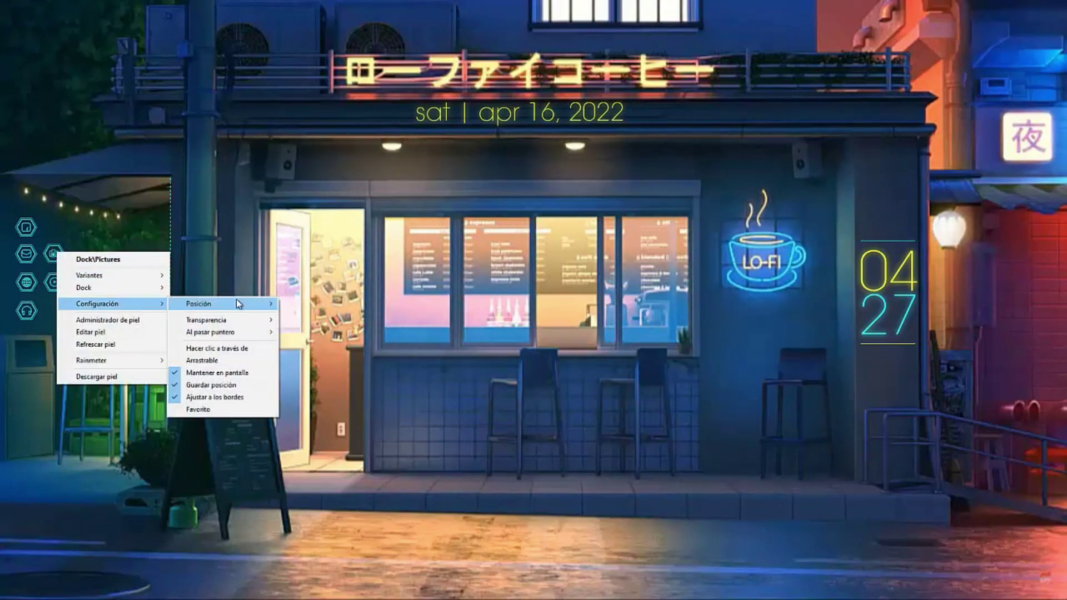
{"action": "mouse_move", "coordinate": [237, 304]}
{"action": "left_click", "coordinate": [309, 369]}
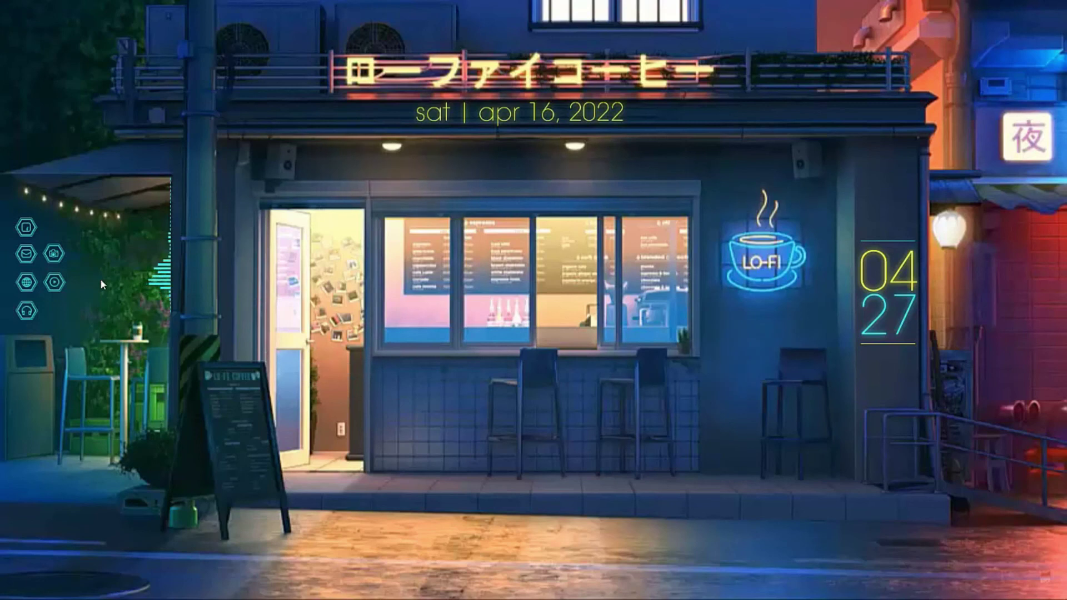
- Set the Video dock icon's position to En escritorio and turn off its Arrastrable option
{"action": "right_click", "coordinate": [63, 284]}
{"action": "mouse_move", "coordinate": [155, 330]}
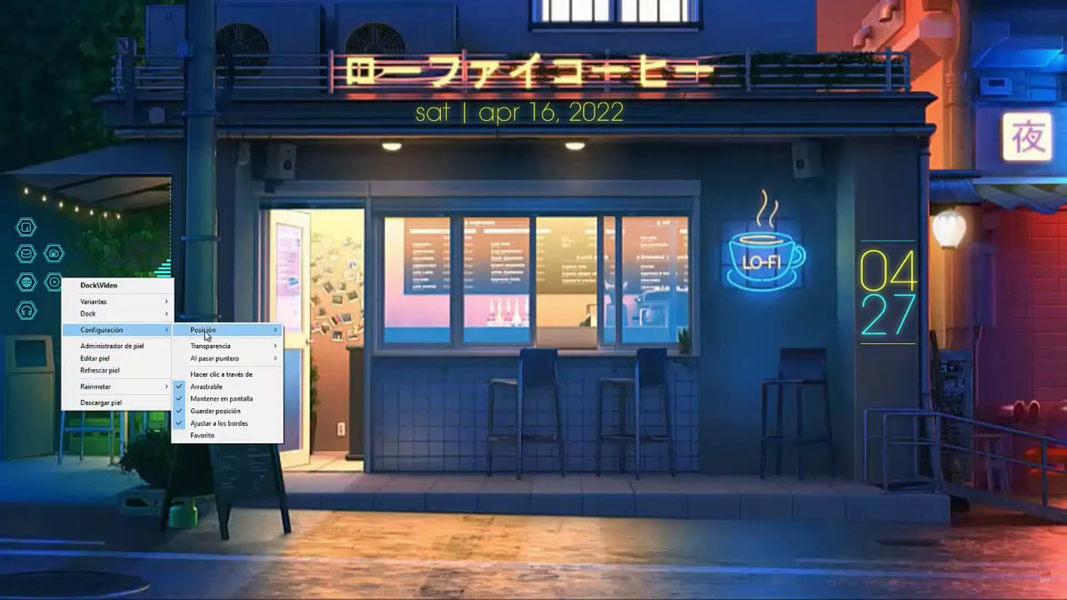
{"action": "mouse_move", "coordinate": [206, 333]}
{"action": "left_click", "coordinate": [313, 396]}
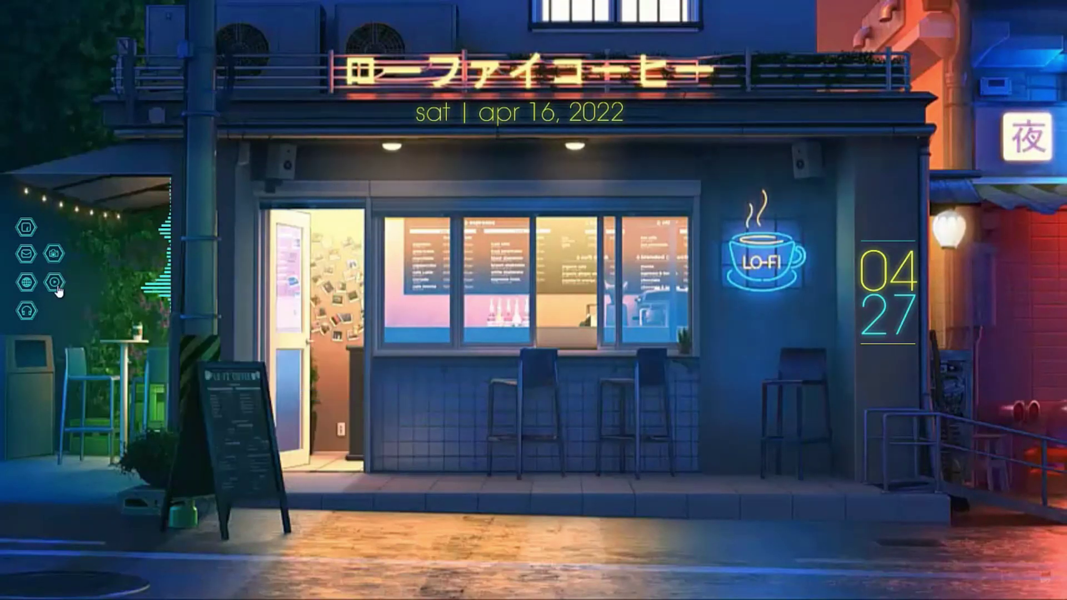
{"action": "right_click", "coordinate": [57, 289]}
{"action": "mouse_move", "coordinate": [141, 337]}
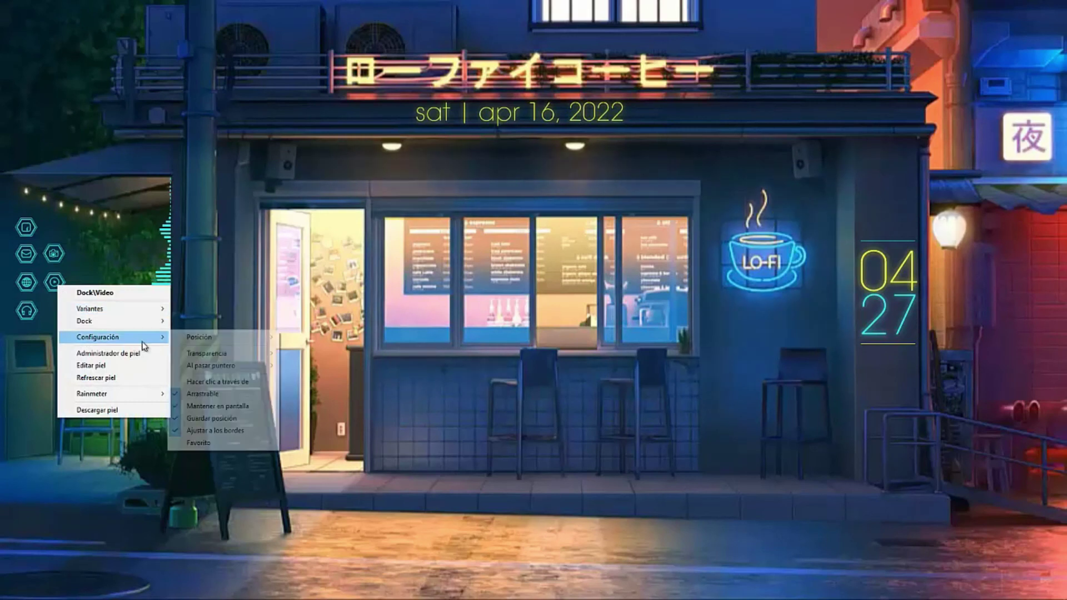
{"action": "left_click", "coordinate": [214, 396]}
- Set the monstercat-visualizer skin's position to En escritorio and turn off its Arrastrable option
{"action": "right_click", "coordinate": [167, 274]}
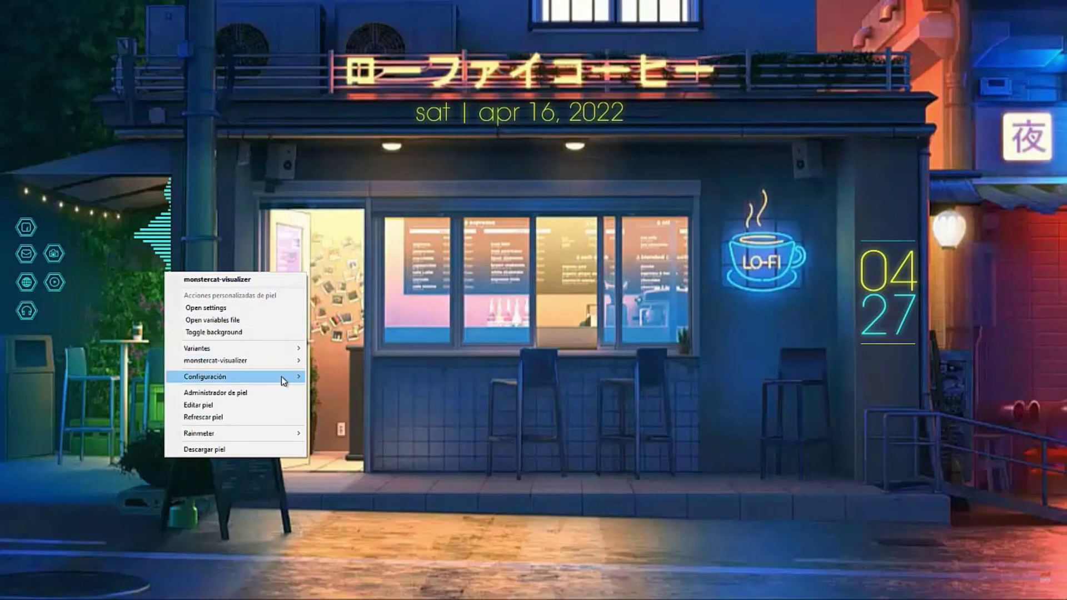
{"action": "mouse_move", "coordinate": [278, 376]}
{"action": "mouse_move", "coordinate": [357, 378]}
{"action": "left_click", "coordinate": [443, 441]}
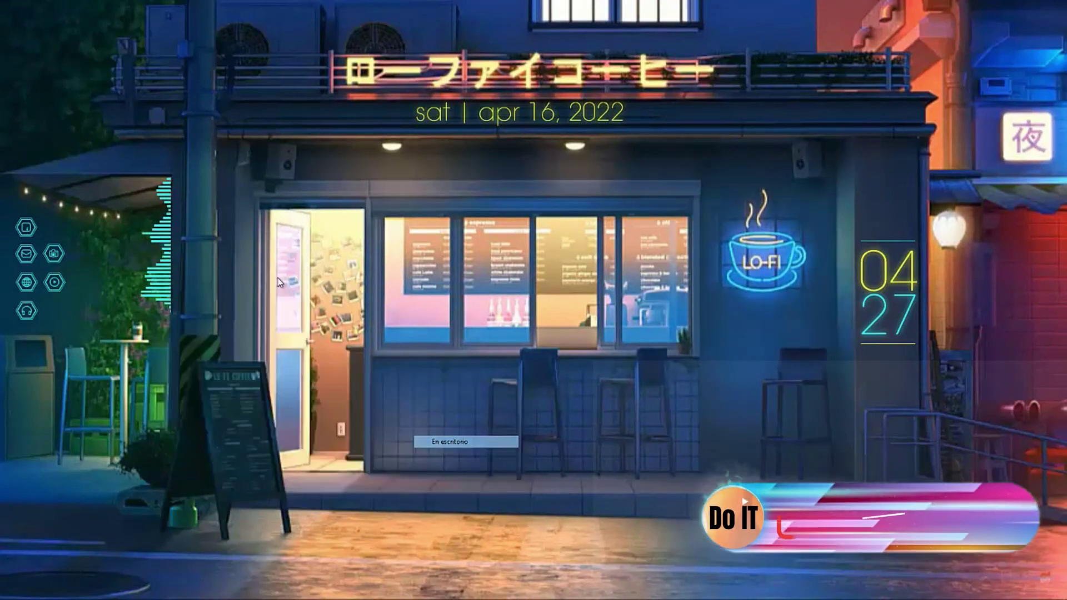
{"action": "right_click", "coordinate": [164, 284]}
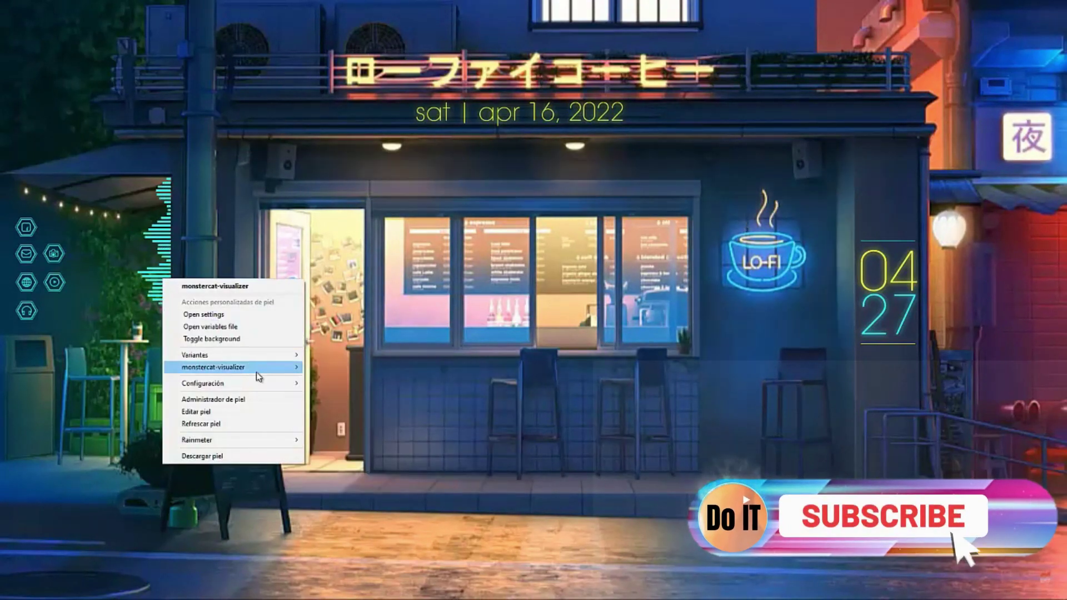
{"action": "mouse_move", "coordinate": [289, 383]}
{"action": "left_click", "coordinate": [343, 441]}
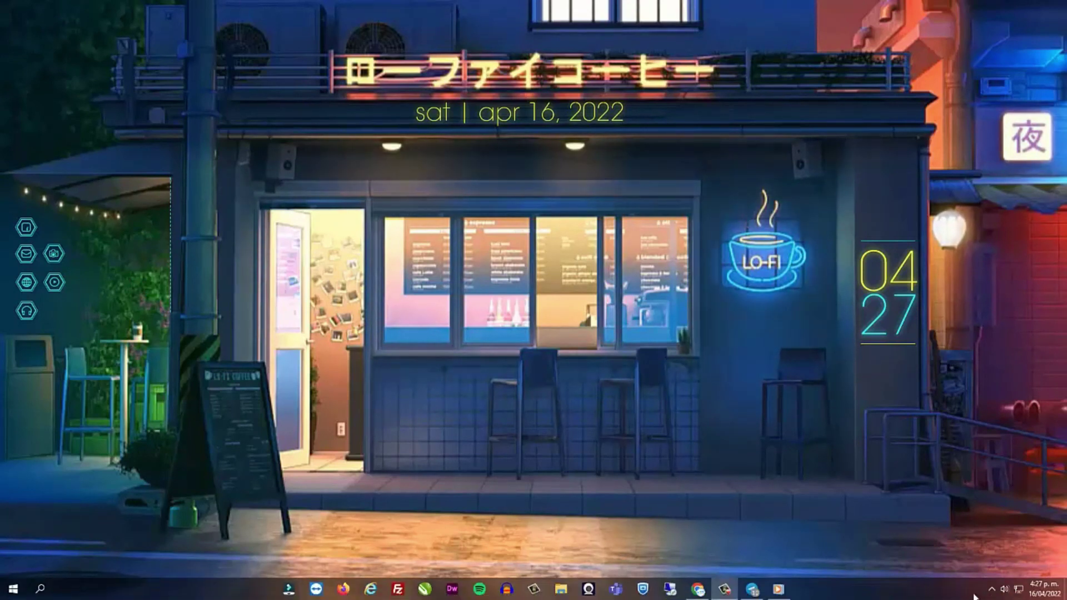
- In Lively Wallpaper, add the still image coffe lofi from the Cafe Lofi folder as the wallpaper, then close the window
{"action": "left_click", "coordinate": [992, 589]}
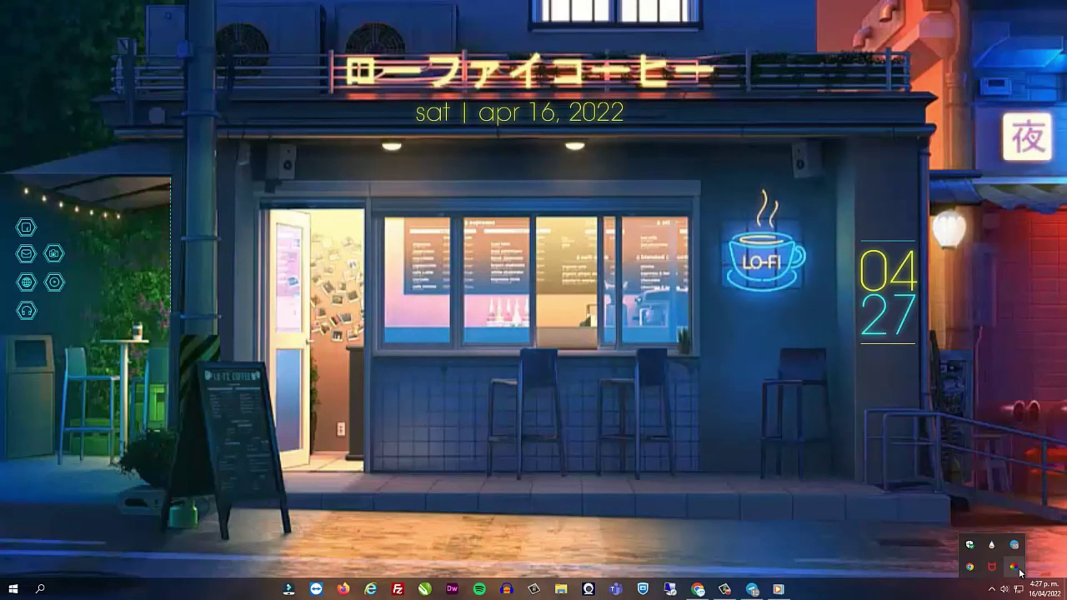
{"action": "left_click", "coordinate": [1019, 571]}
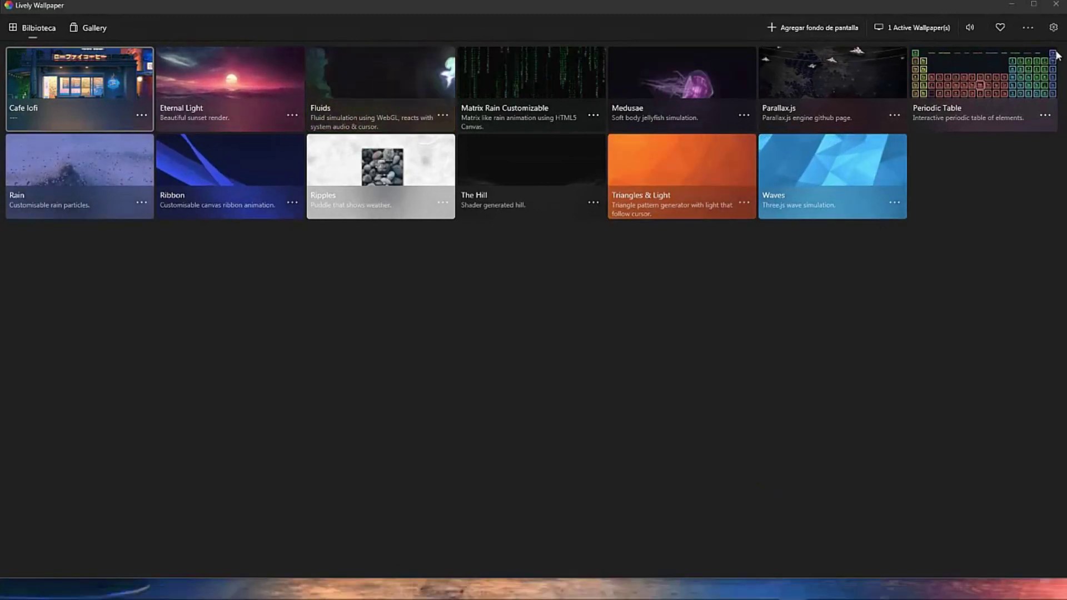
{"action": "left_click", "coordinate": [801, 35]}
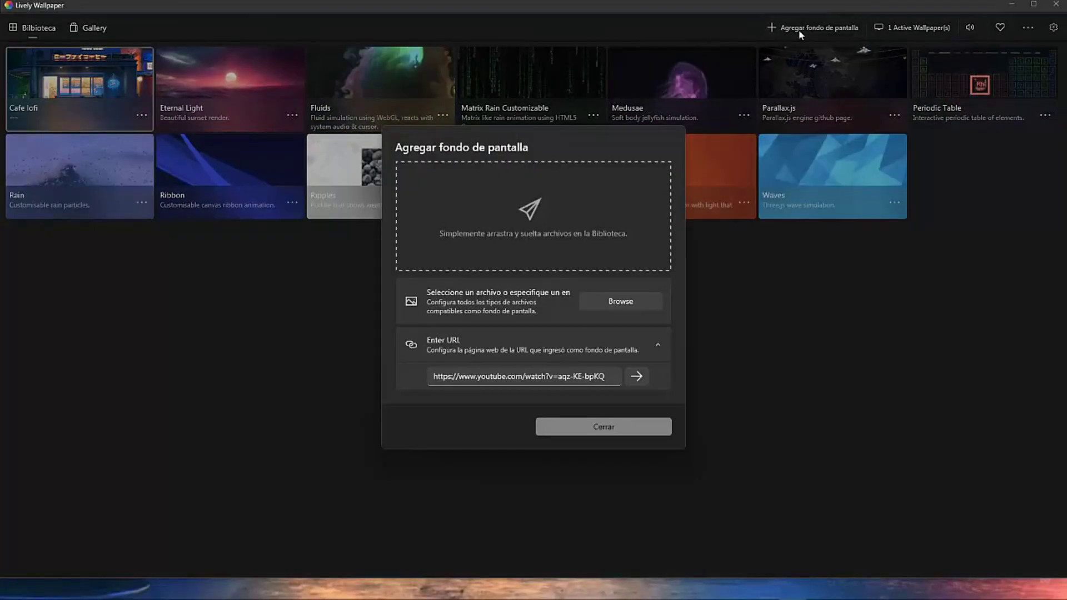
{"action": "left_click", "coordinate": [619, 305]}
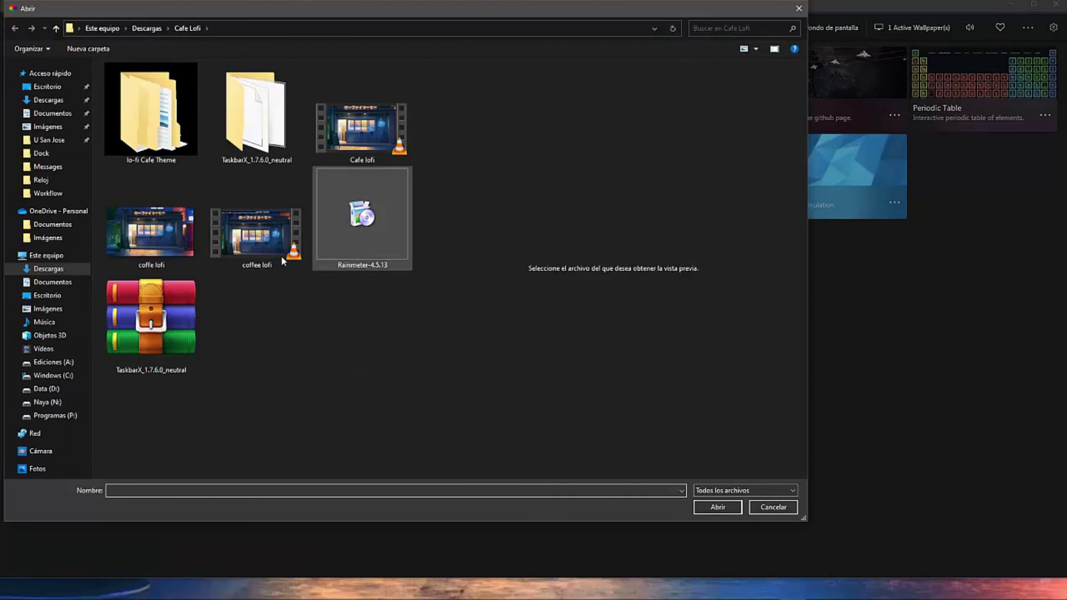
{"action": "left_click", "coordinate": [151, 237]}
{"action": "left_click", "coordinate": [718, 506]}
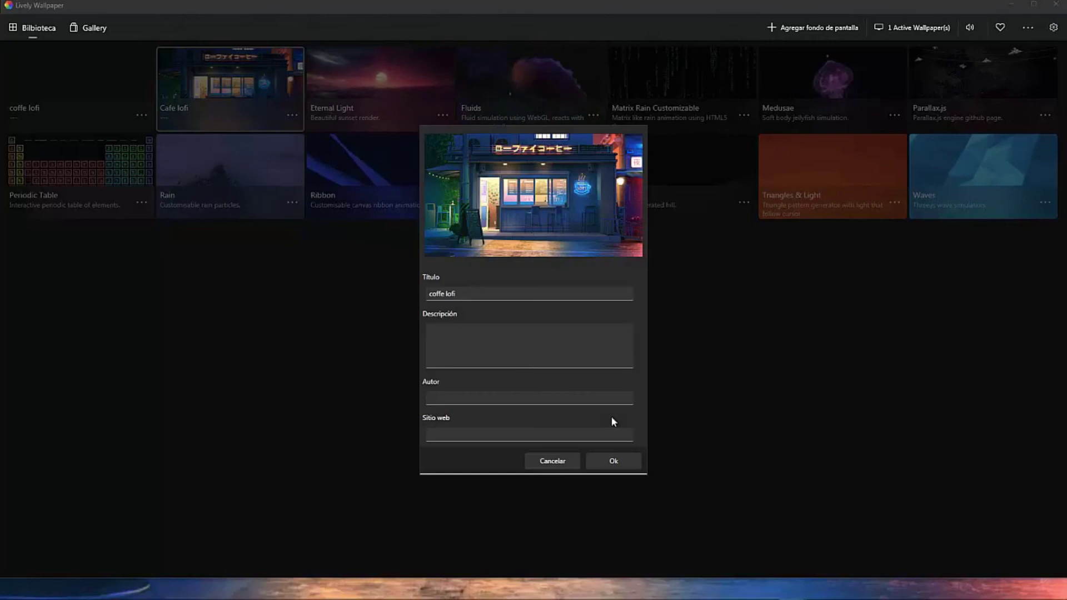
{"action": "left_click", "coordinate": [614, 450]}
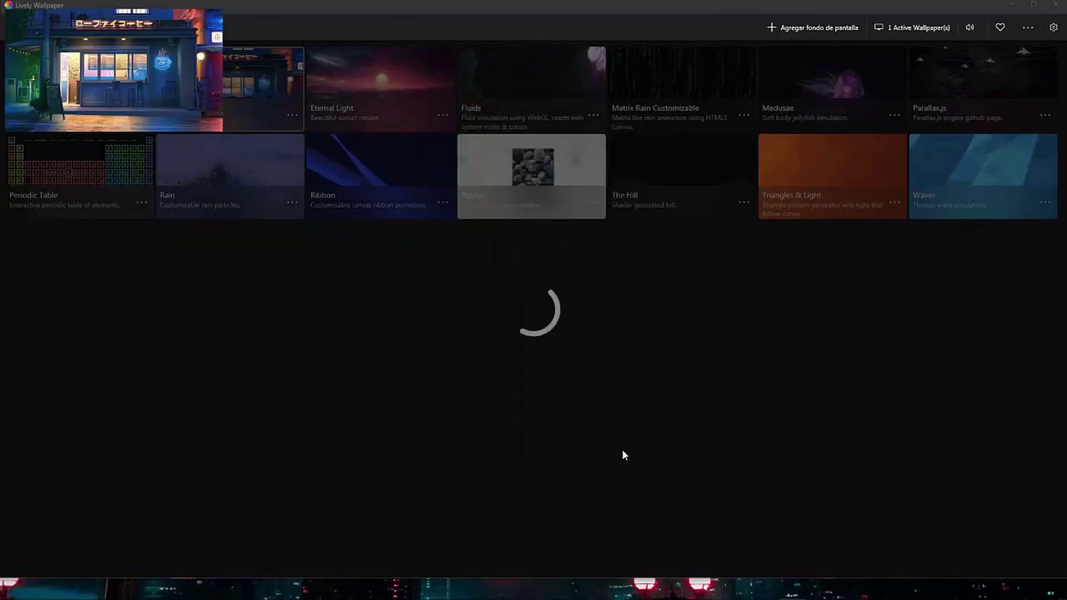
{"action": "left_click", "coordinate": [1052, 11]}
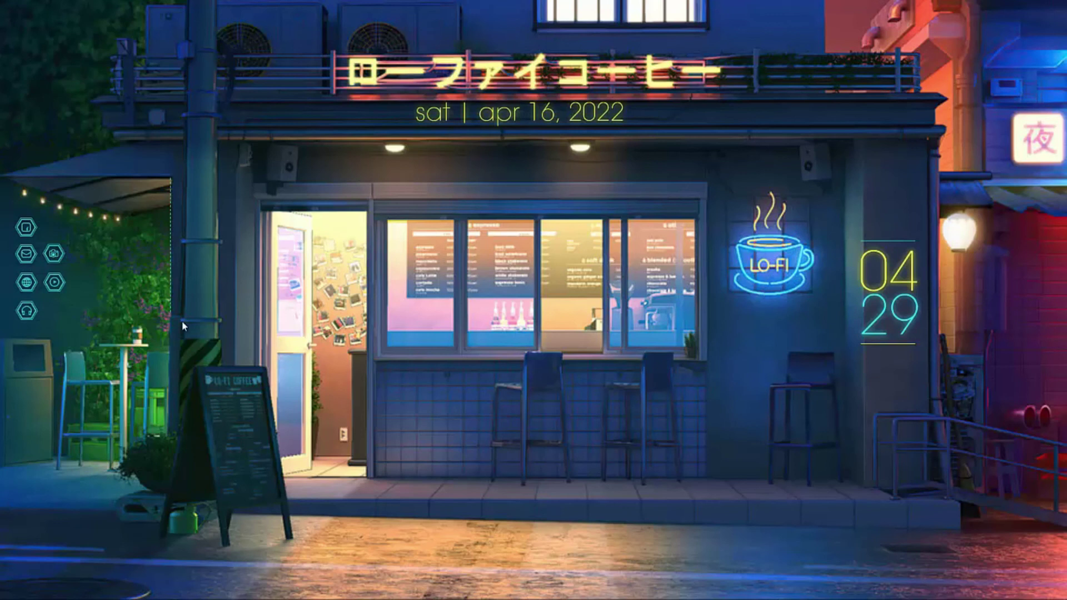
- Turn on Arrastrable for the Elegance clock and shift it slightly to the right to centre it on the café's wall pillar
{"action": "right_click", "coordinate": [913, 287]}
{"action": "left_click", "coordinate": [951, 335]}
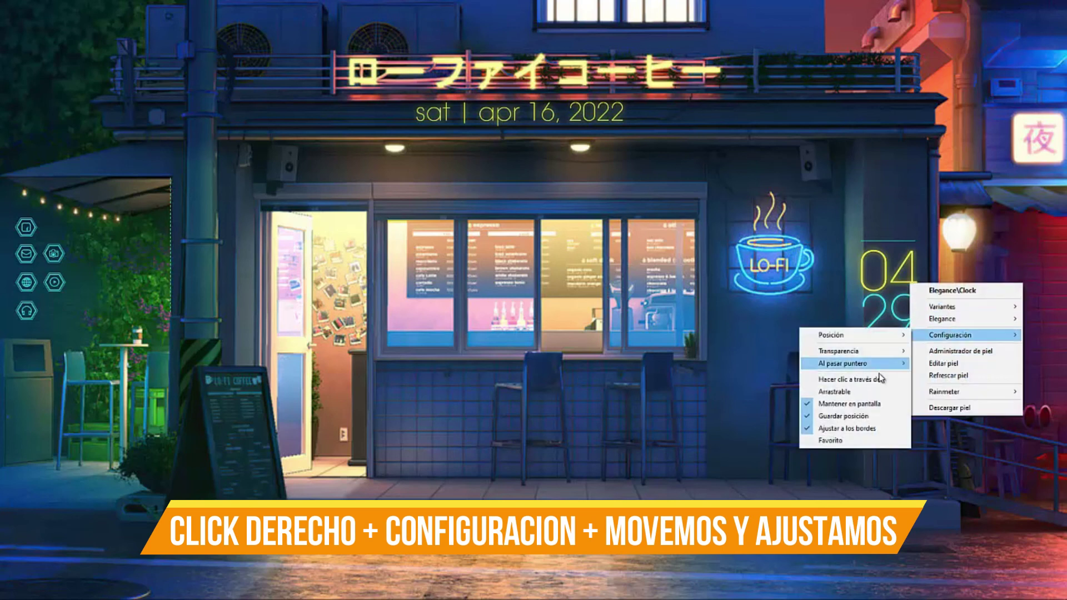
{"action": "left_click", "coordinate": [847, 392]}
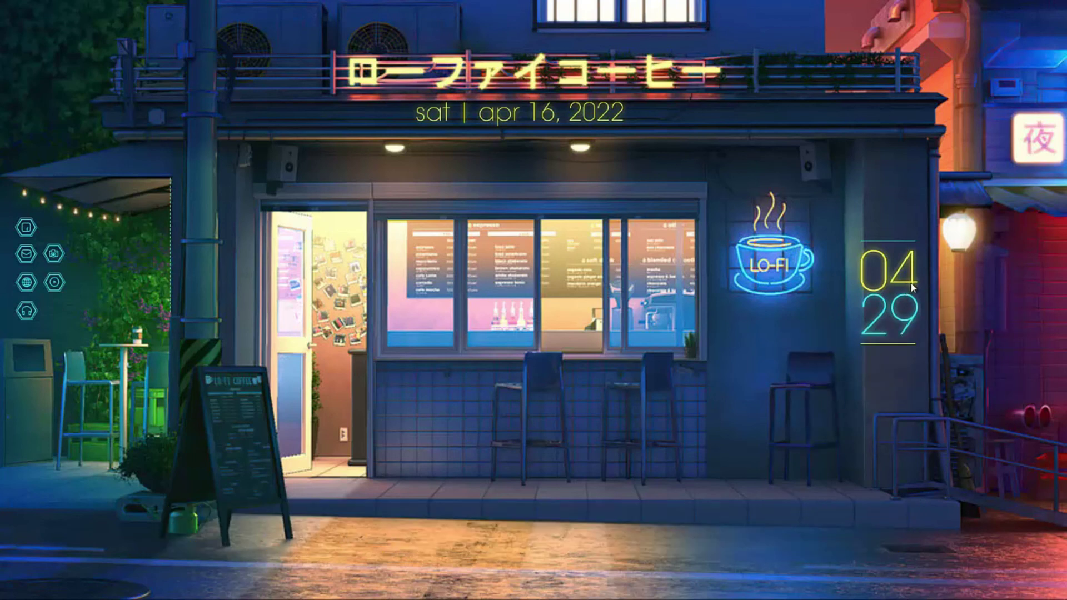
{"action": "left_click_drag", "start_coordinate": [911, 288], "coordinate": [916, 287]}
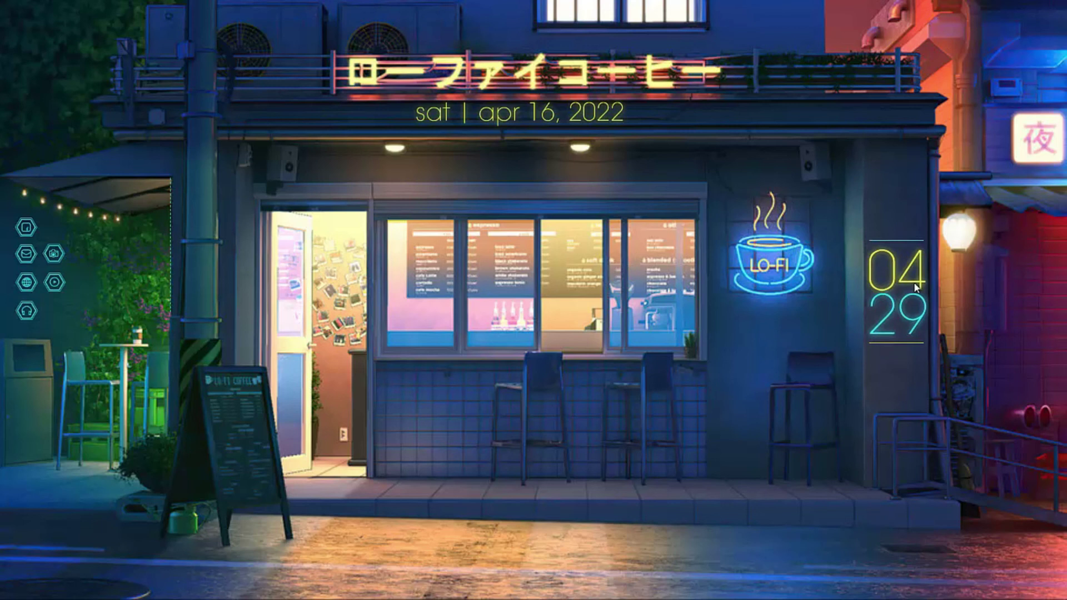
- Turn off the Arrastrable option for the Elegance clock to lock it in place
{"action": "right_click", "coordinate": [916, 287]}
{"action": "mouse_move", "coordinate": [940, 335]}
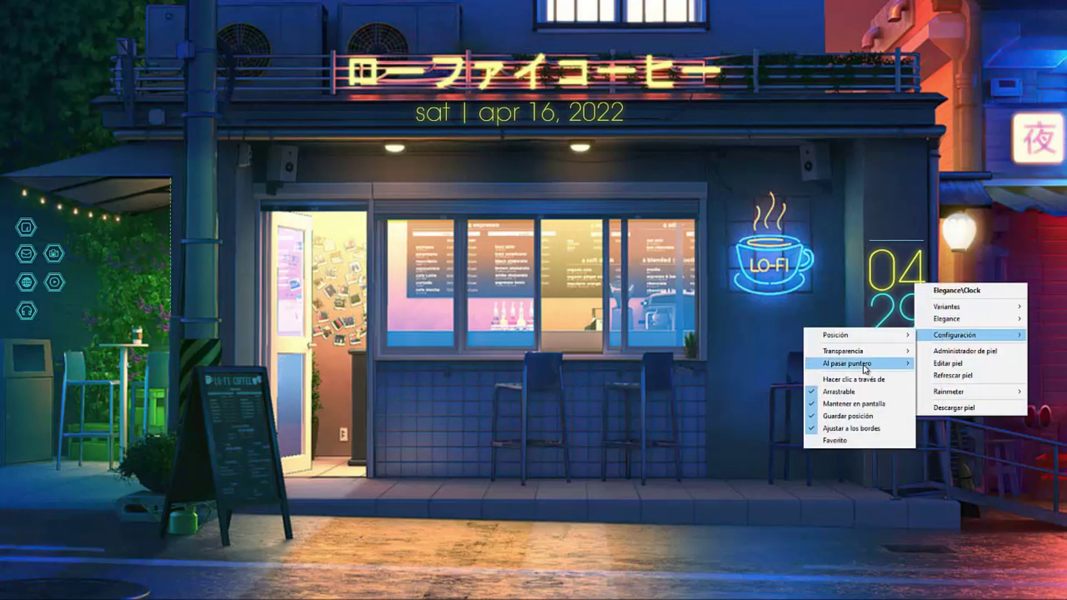
{"action": "left_click", "coordinate": [848, 392]}
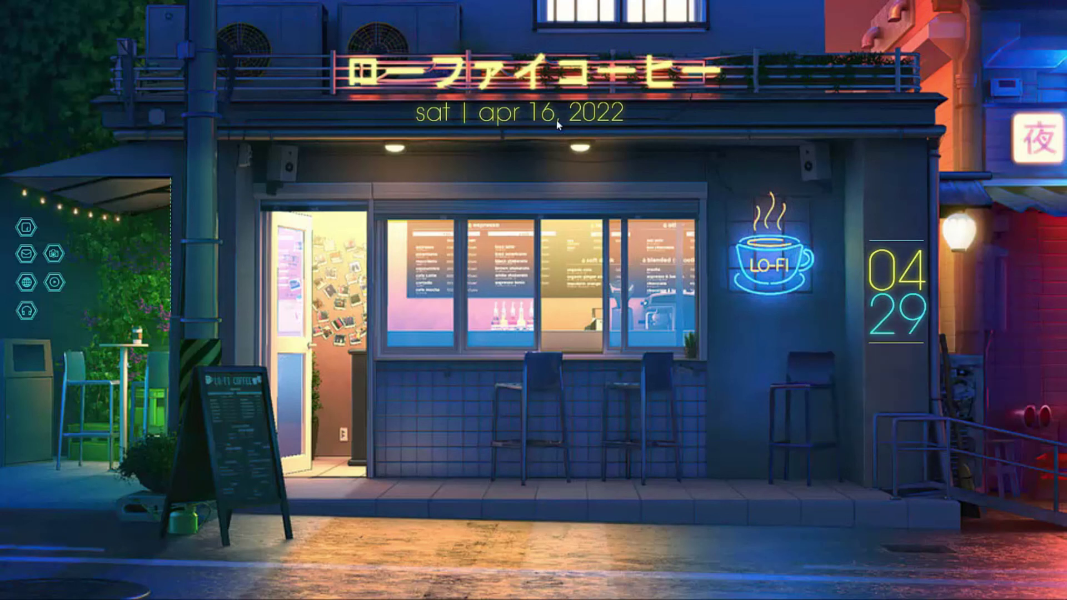